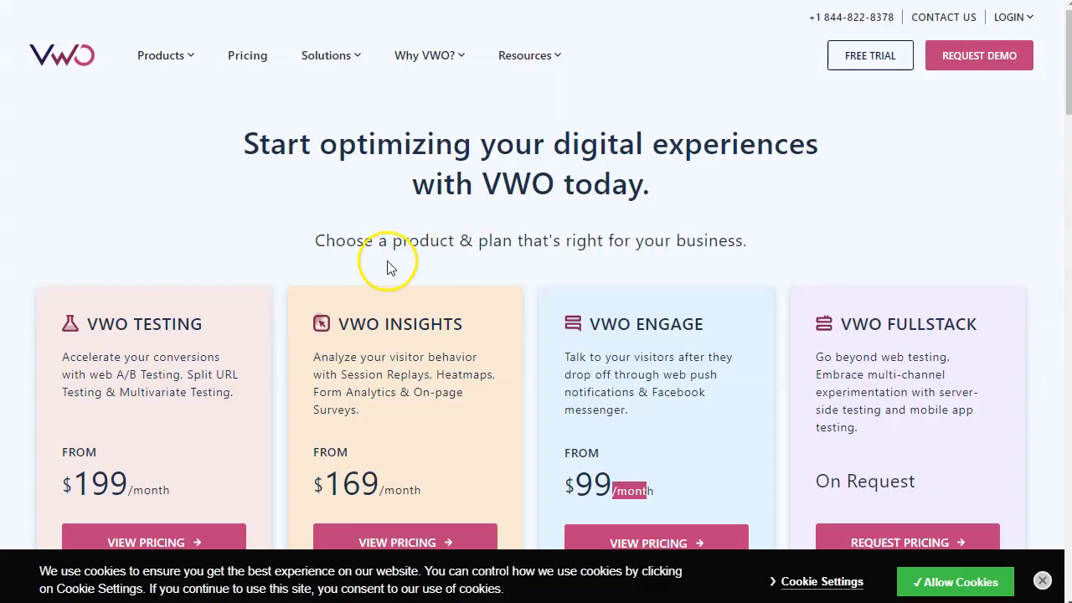
# Step: Review the VWO product pricing cards and the VWO Engage notification and messenger features
pyautogui.scroll(-2, 359, 227)
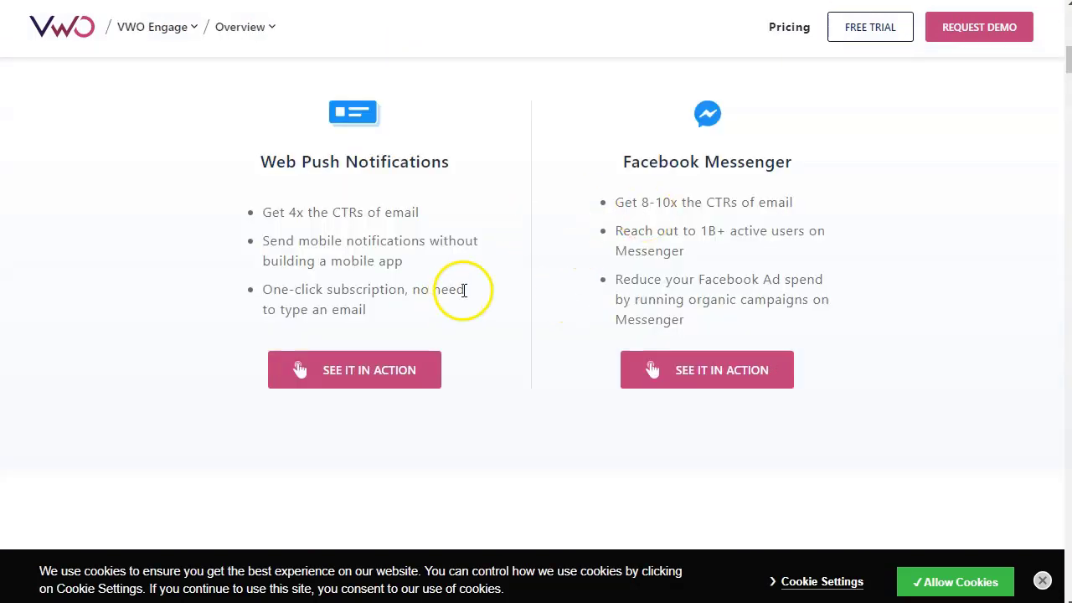
pyautogui.scroll(10, 462, 290)
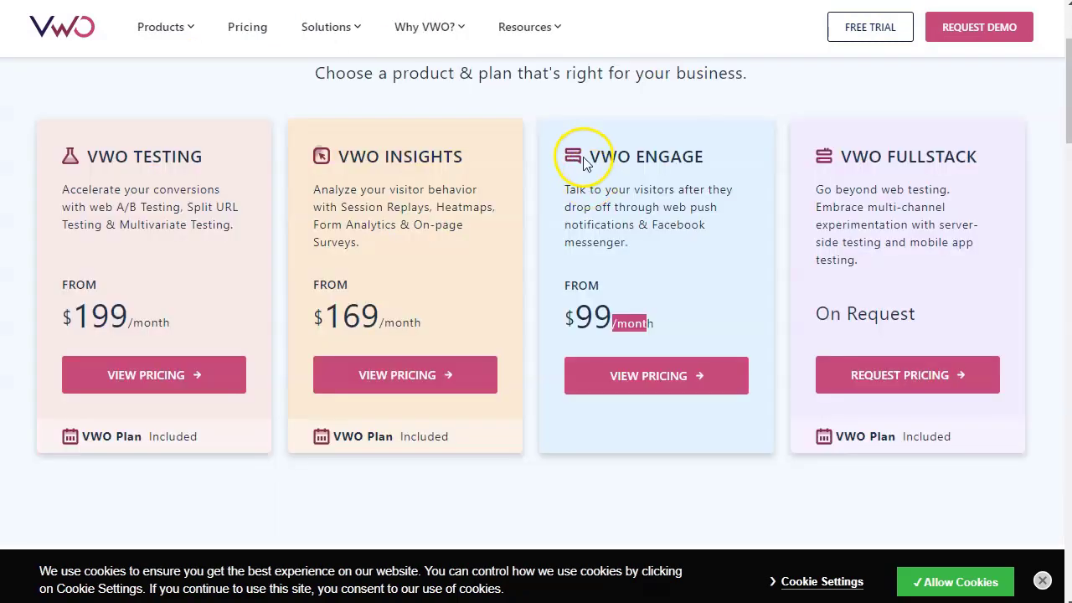
pyautogui.scroll(-1, 597, 176)
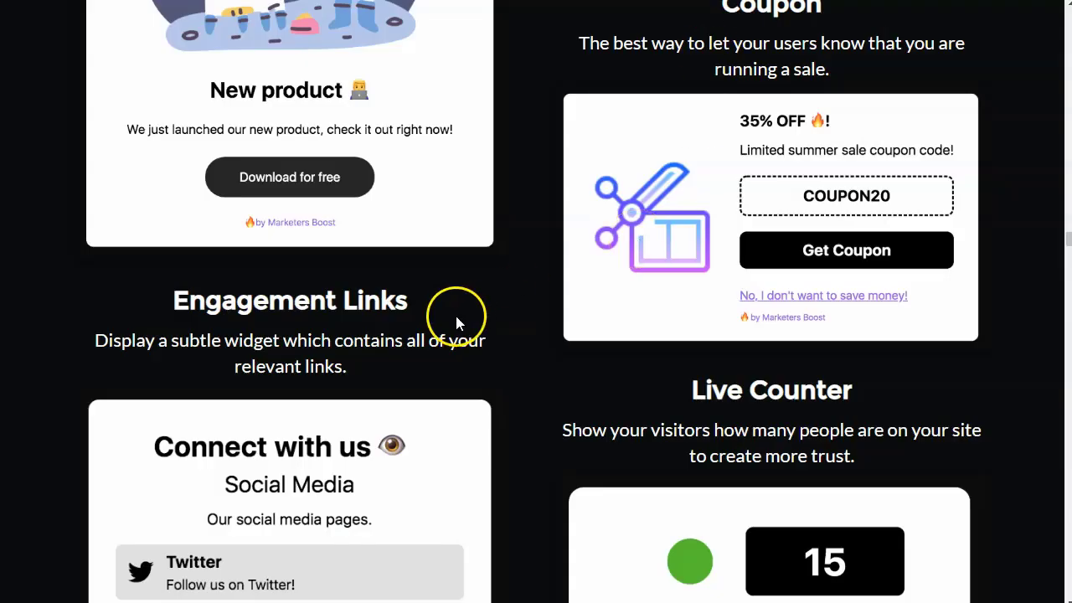
# Step: Examine the Marketers Boost sales page, covering the notification widget examples, the purchase offer and the business benefits section
pyautogui.scroll(-4, 456, 316)
pyautogui.scroll(-20, 473, 356)
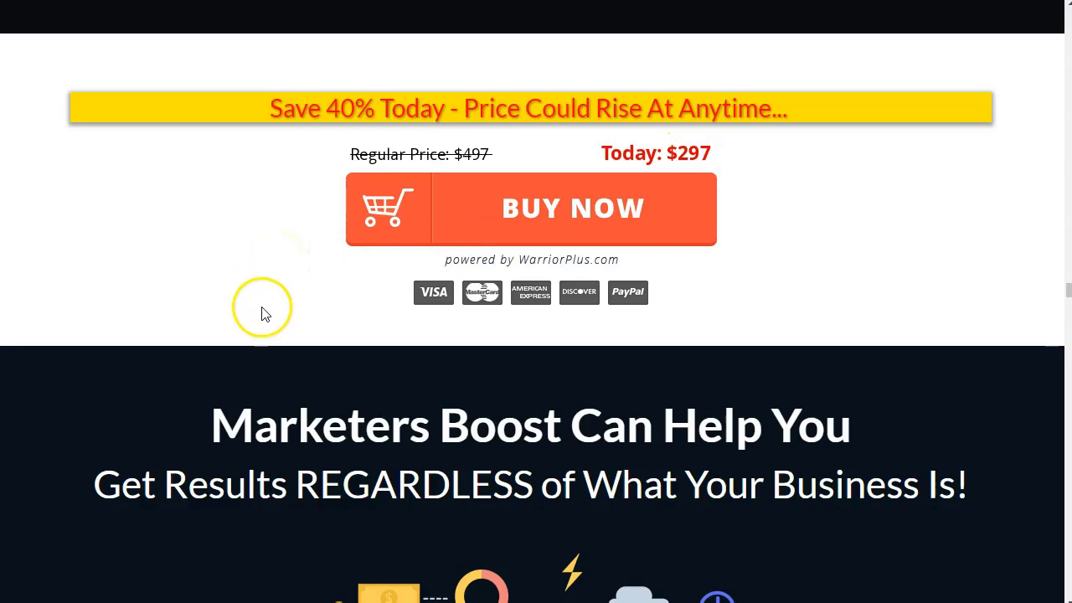
pyautogui.scroll(-5, 263, 306)
pyautogui.scroll(-3, 263, 317)
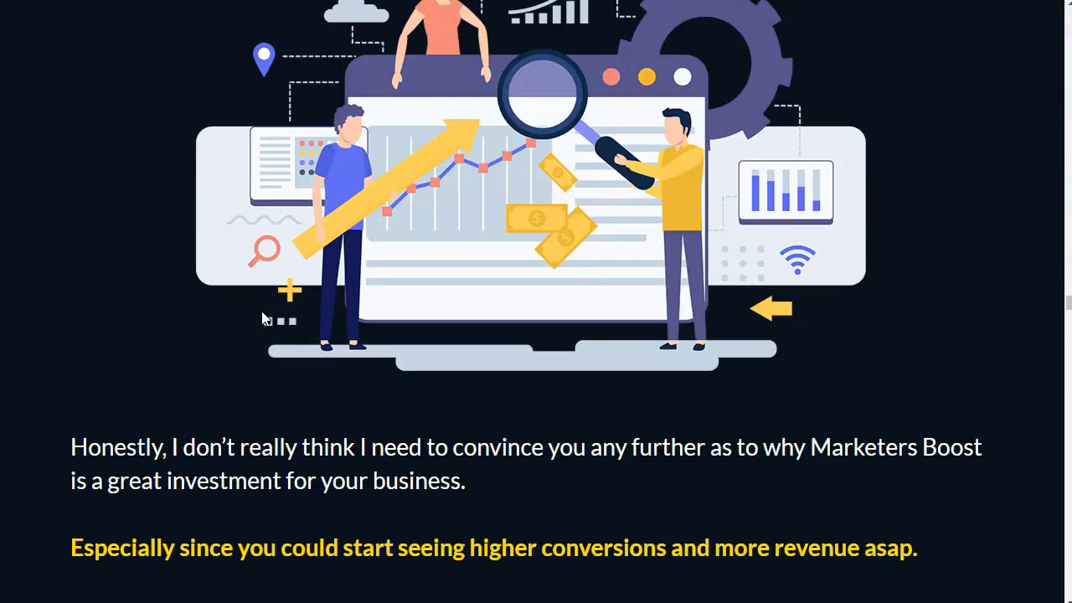
pyautogui.scroll(-4, 262, 319)
pyautogui.scroll(11, 262, 316)
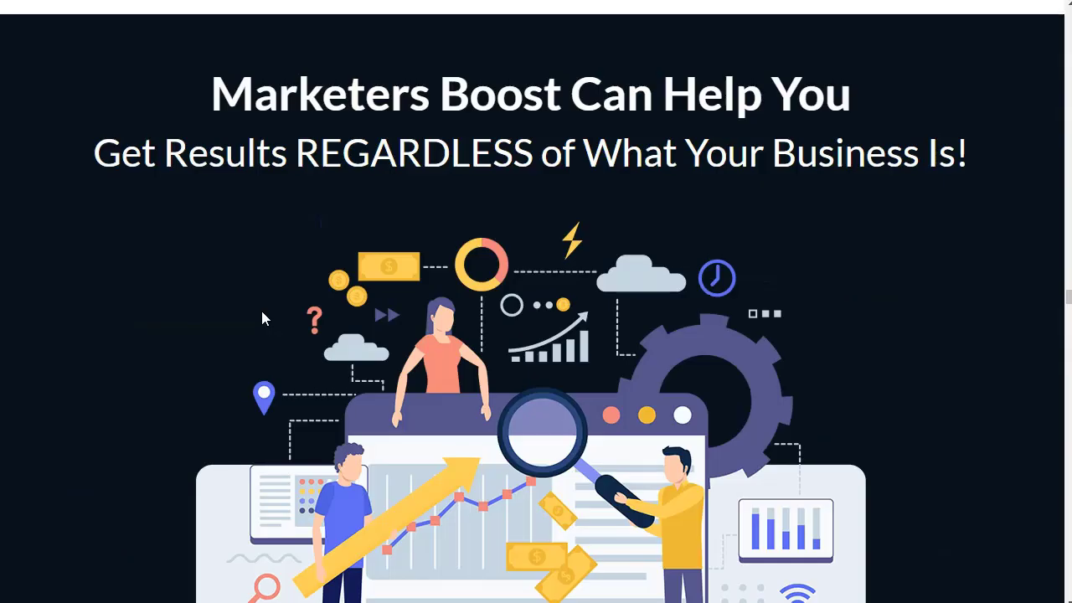
pyautogui.scroll(1, 263, 311)
pyautogui.scroll(-1, 263, 315)
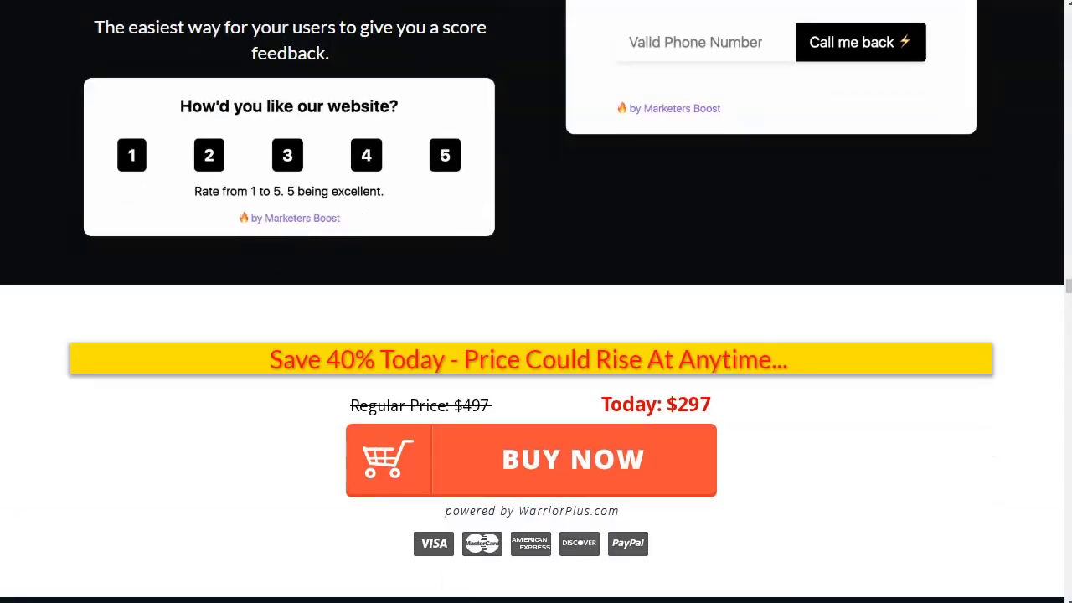
# Step: Open the Marketers Boost dashboard and look over the existing campaigns and their domains
pyautogui.click(637, 105)
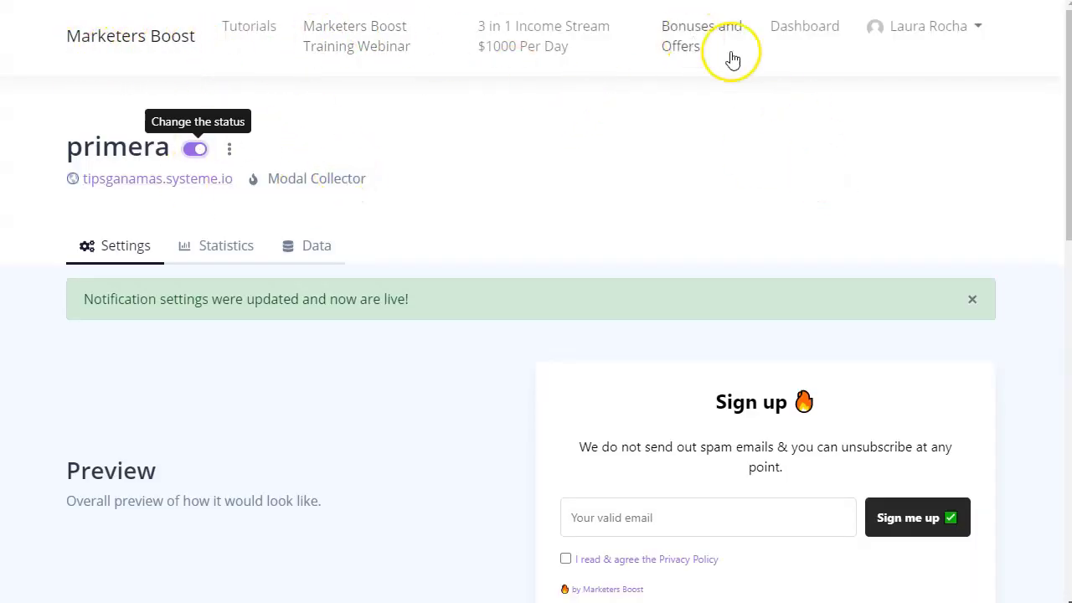
pyautogui.click(805, 26)
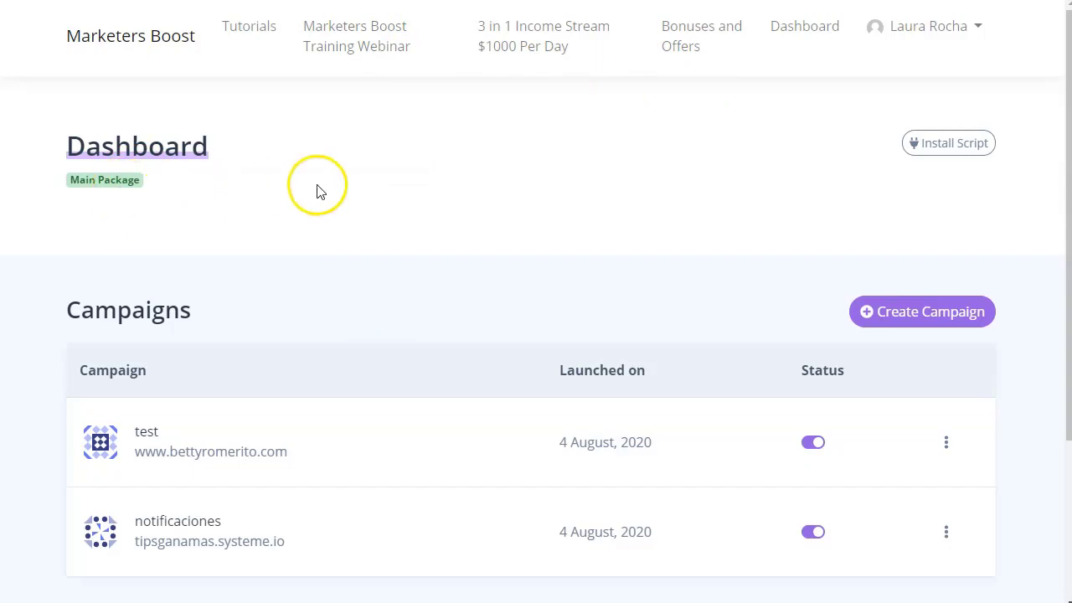
pyautogui.scroll(-1, 319, 188)
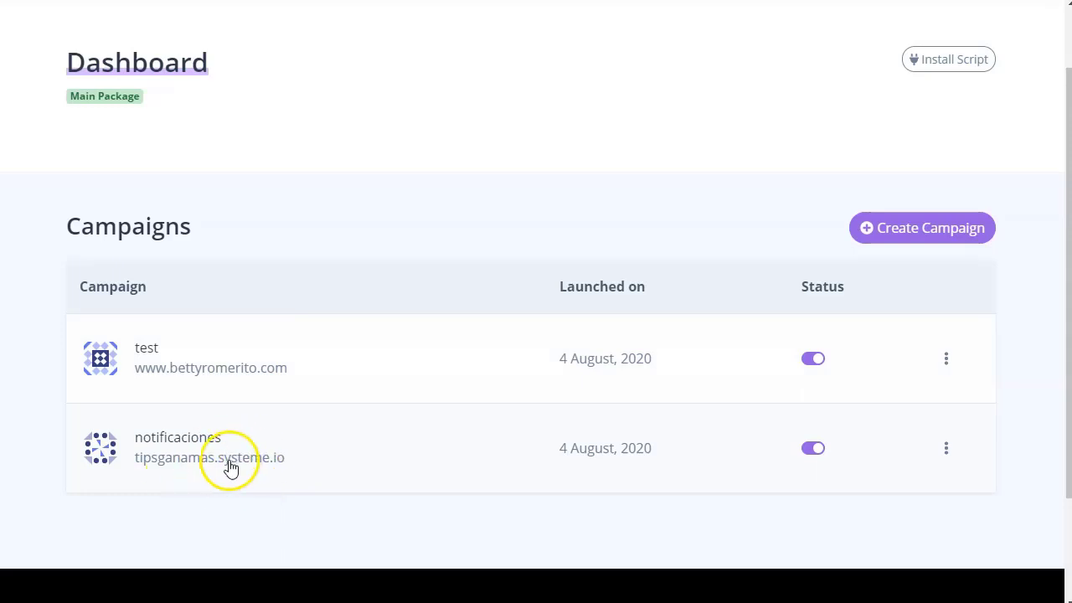
pyautogui.scroll(2, 404, 461)
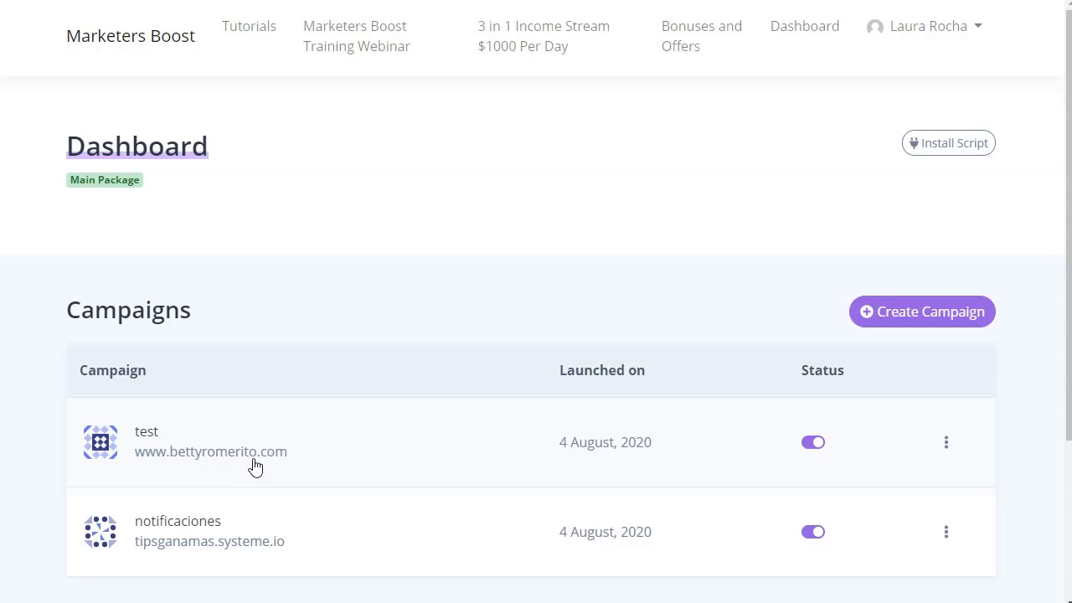
pyautogui.click(344, 428)
pyautogui.scroll(-2, 343, 428)
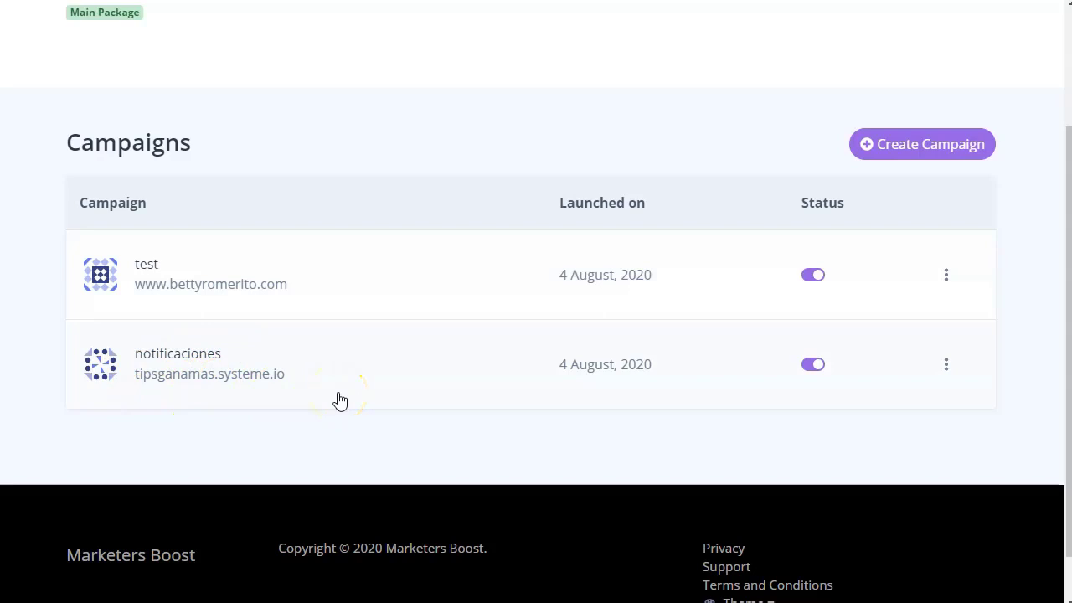
pyautogui.scroll(2, 340, 401)
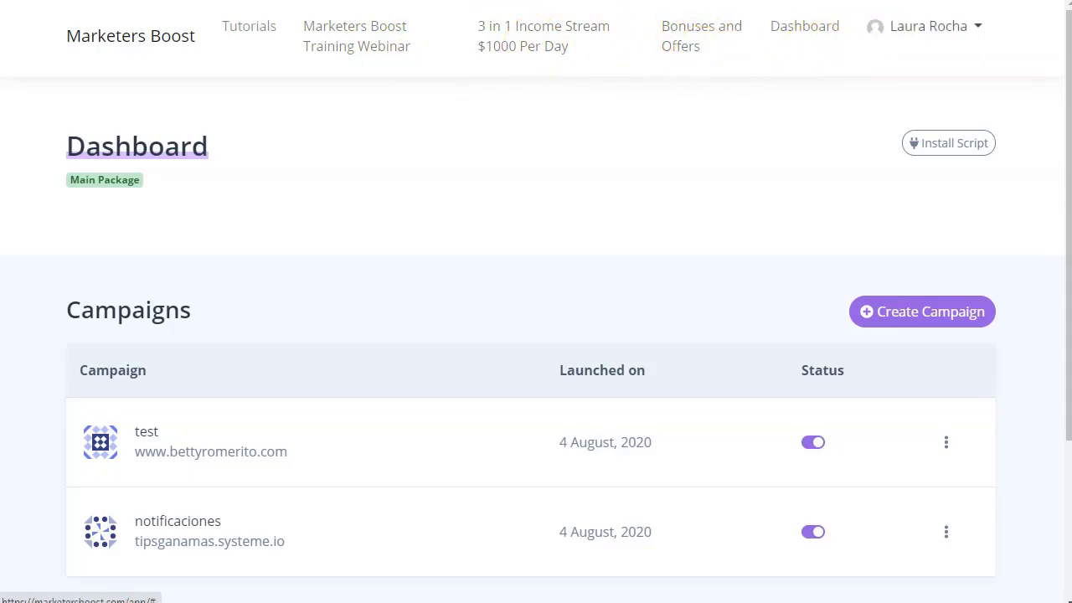
# Step: Open the Install Script page and copy the complete pixel code snippet to the clipboard
pyautogui.click(945, 146)
pyautogui.scroll(-1, 340, 274)
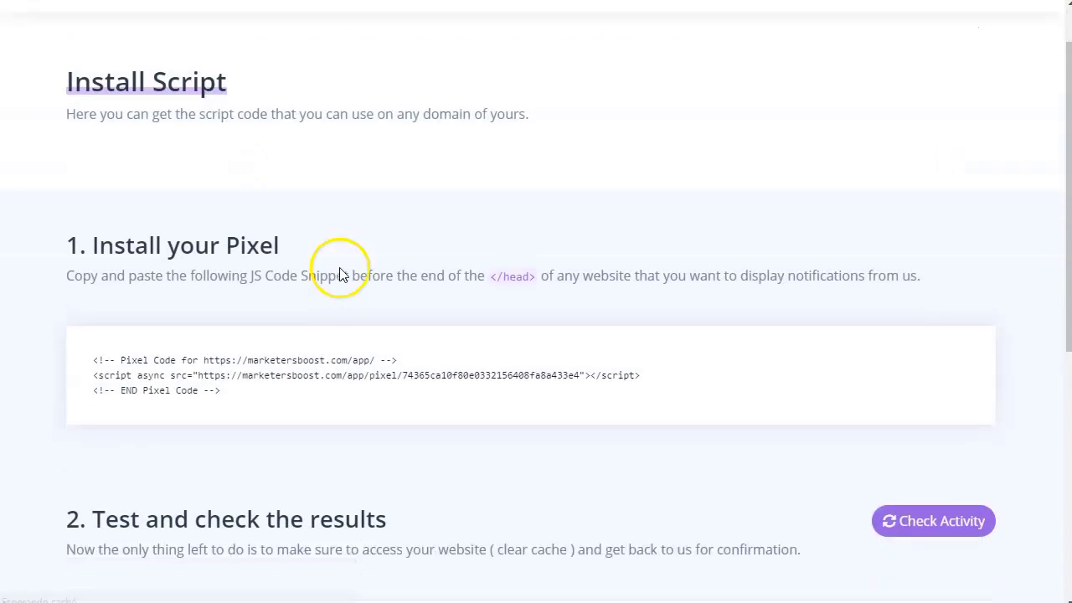
pyautogui.moveTo(232, 379); pyautogui.dragTo(134, 350)
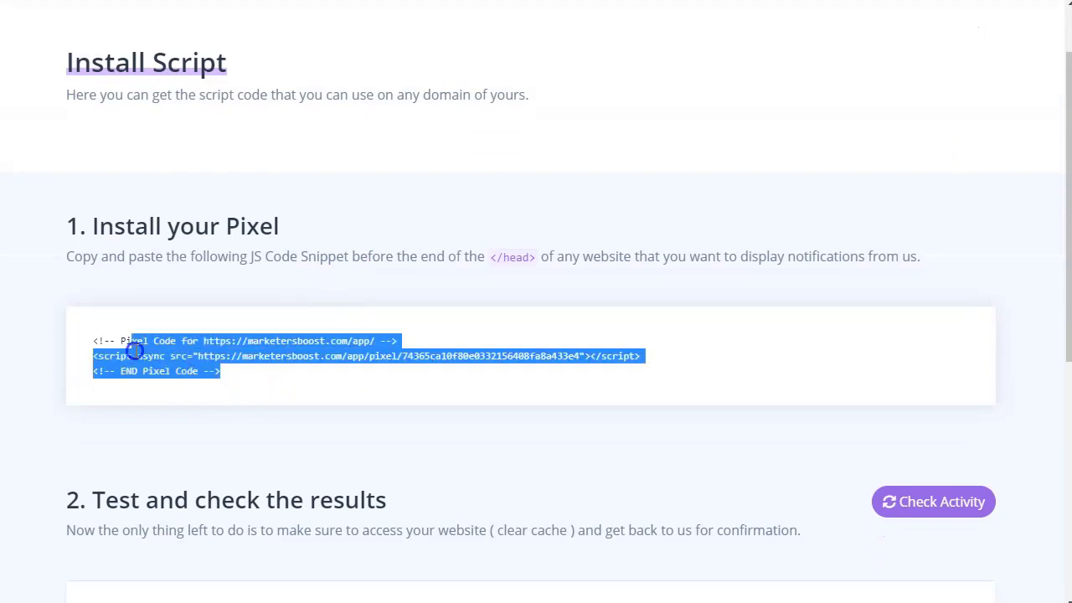
pyautogui.rightClick(157, 356)
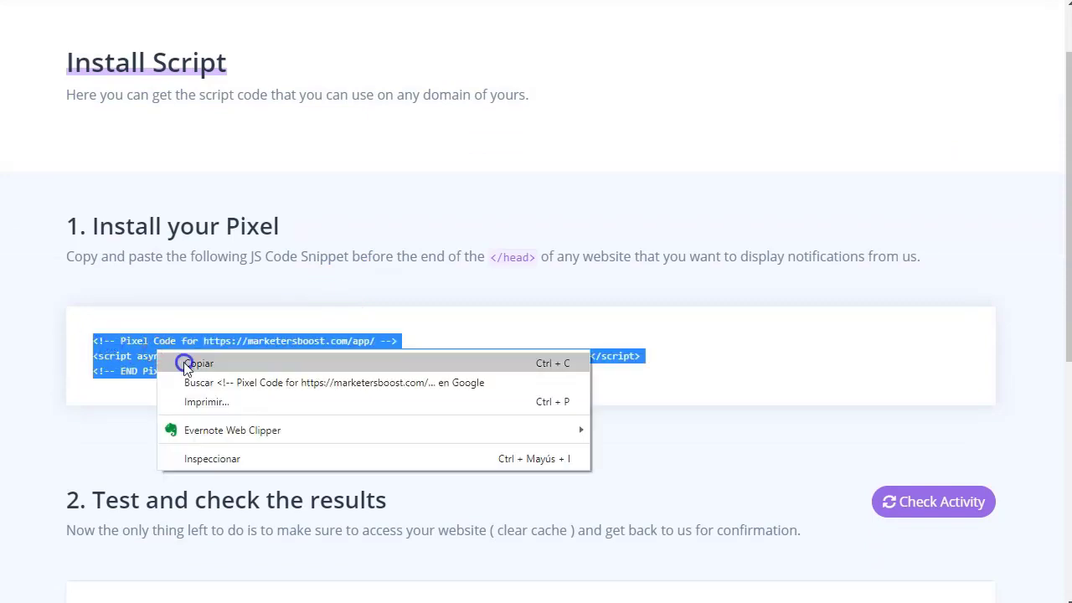
pyautogui.click(150, 363)
pyautogui.click(543, 286)
pyautogui.moveTo(465, 257); pyautogui.dragTo(551, 273)
pyautogui.click(569, 285)
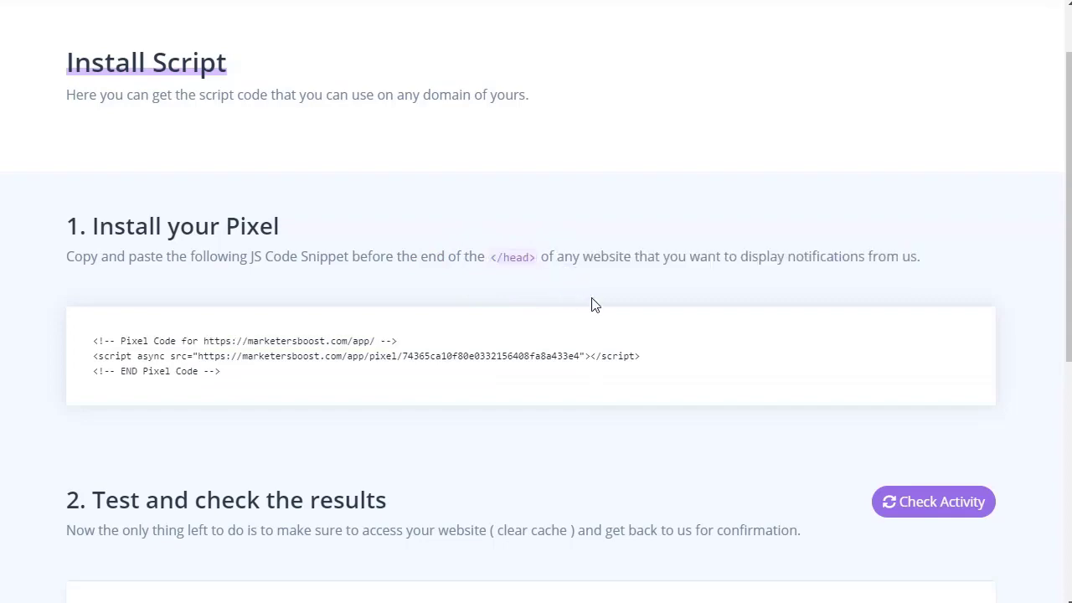
# Step: Review the Install Script page's sections on testing the pixel and creating campaigns and notifications
pyautogui.scroll(1, 251, 369)
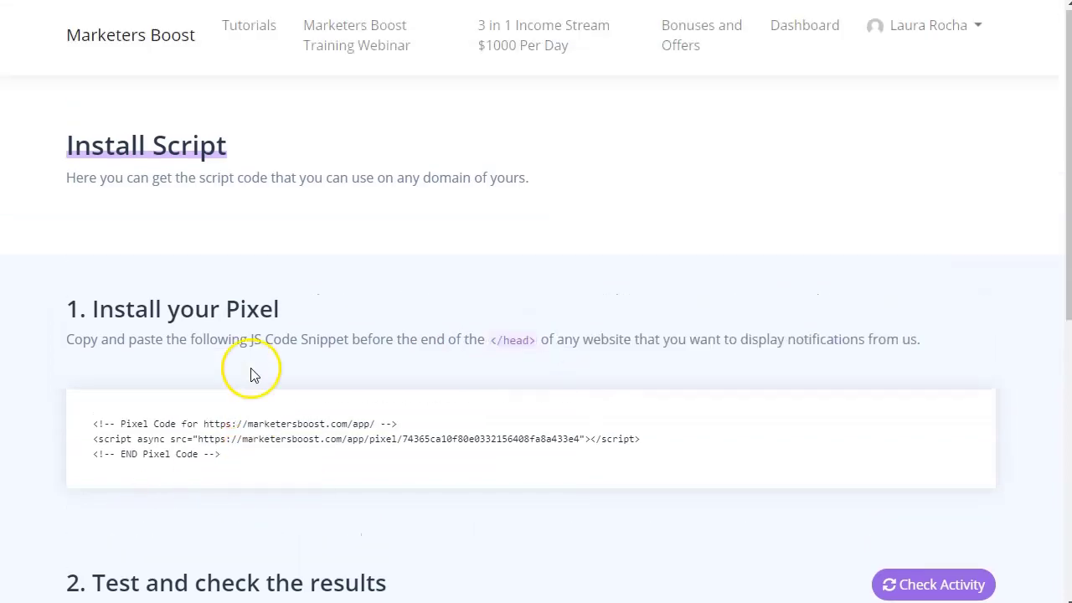
pyautogui.scroll(-5, 501, 360)
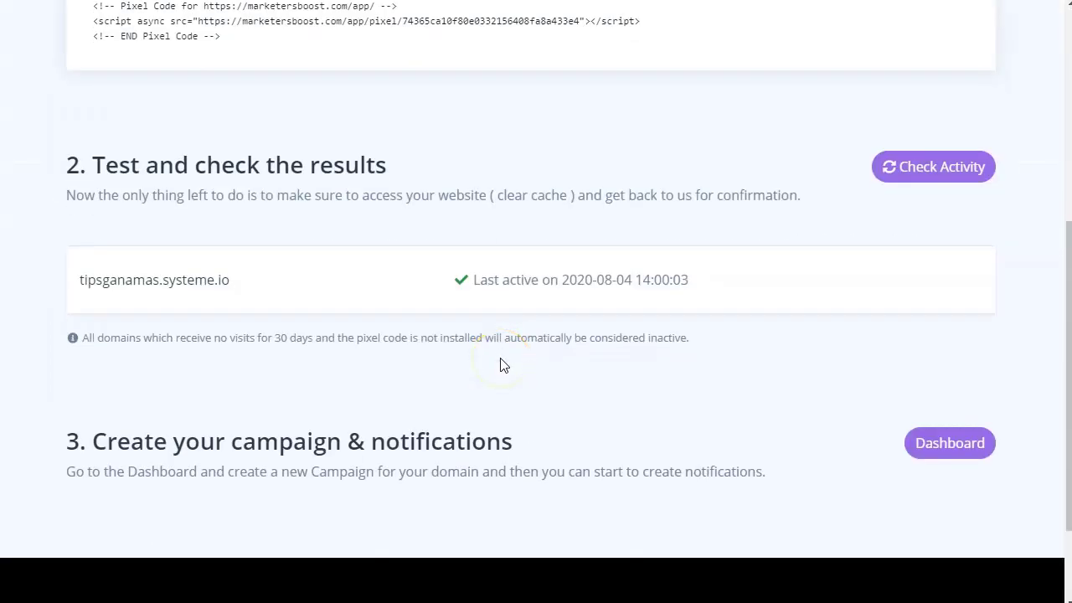
pyautogui.scroll(2, 503, 363)
pyautogui.scroll(-1, 502, 361)
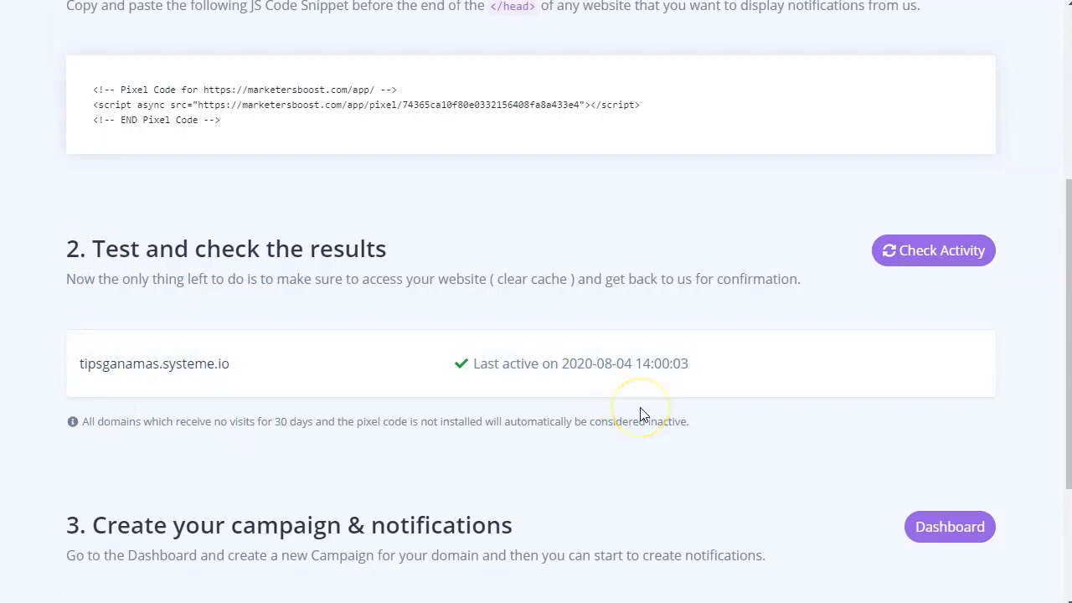
pyautogui.scroll(-3, 640, 413)
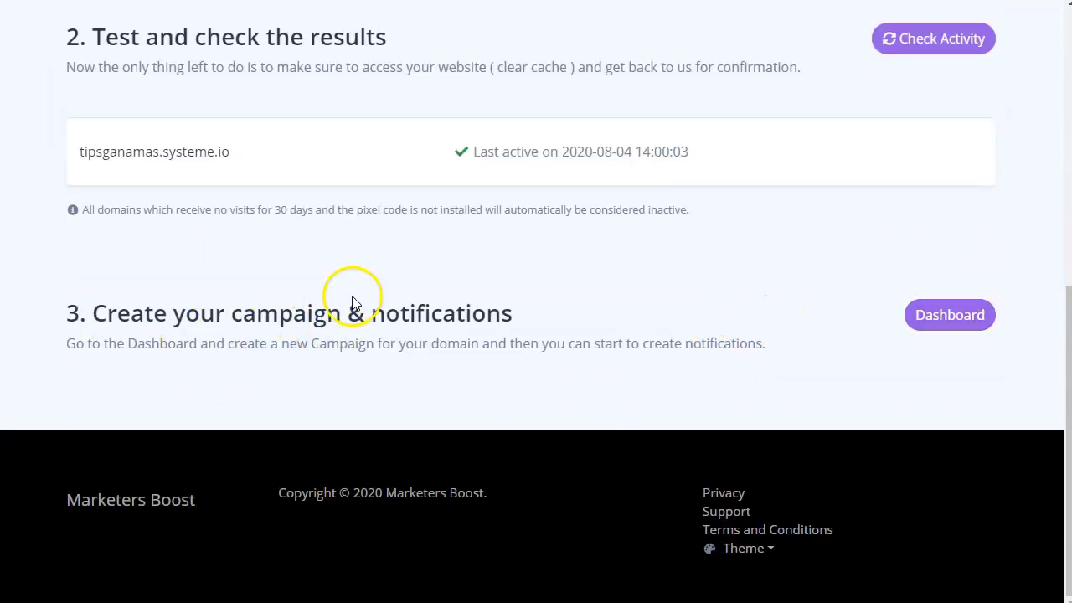
pyautogui.scroll(6, 352, 301)
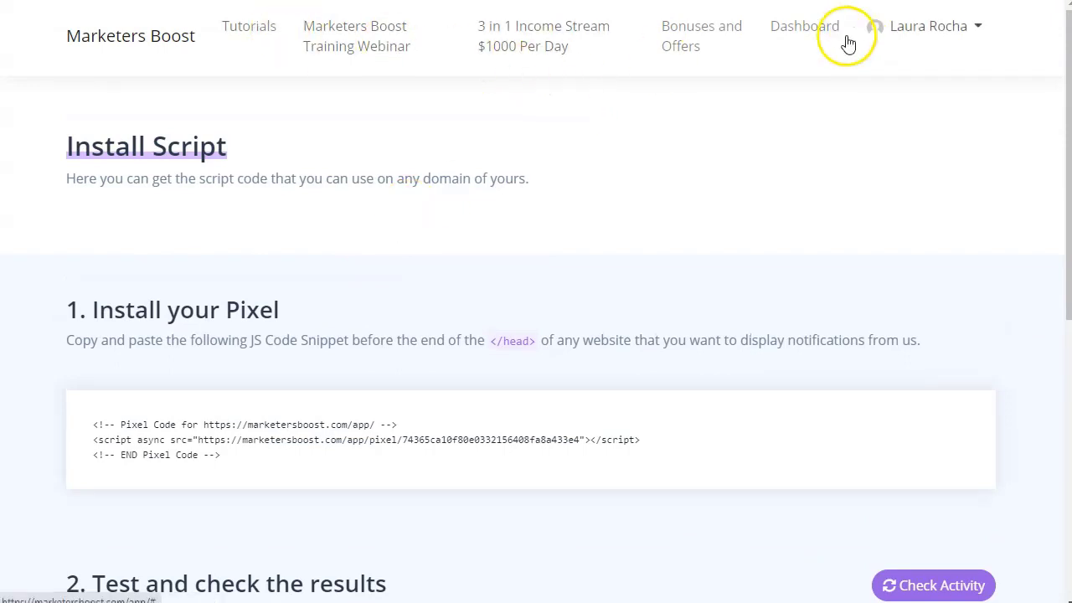
# Step: Reopen the Install Script page from the dashboard and copy the pixel code snippet again
pyautogui.click(816, 31)
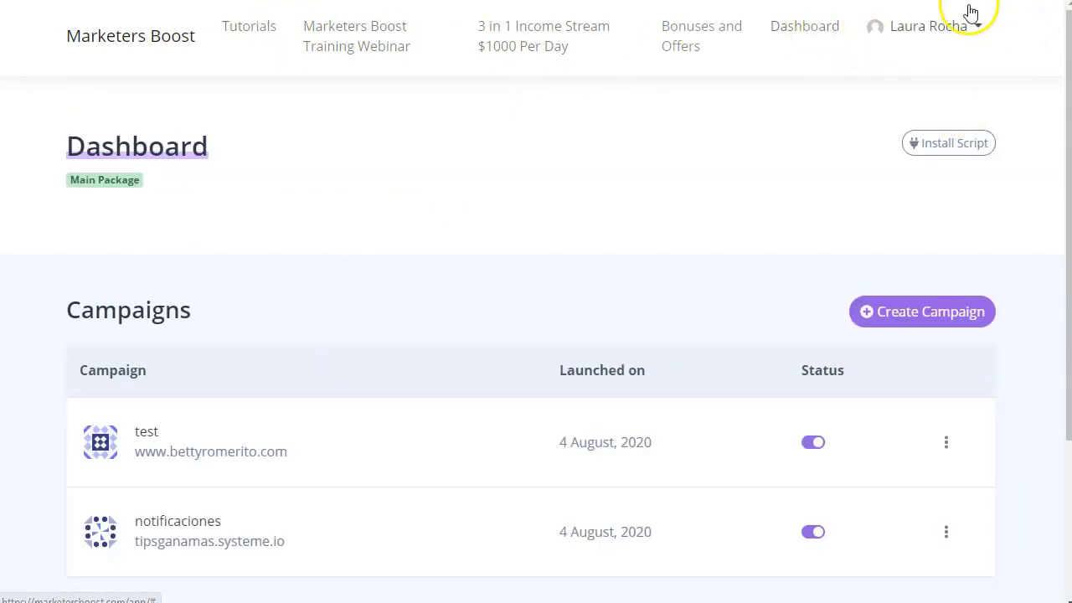
pyautogui.click(948, 148)
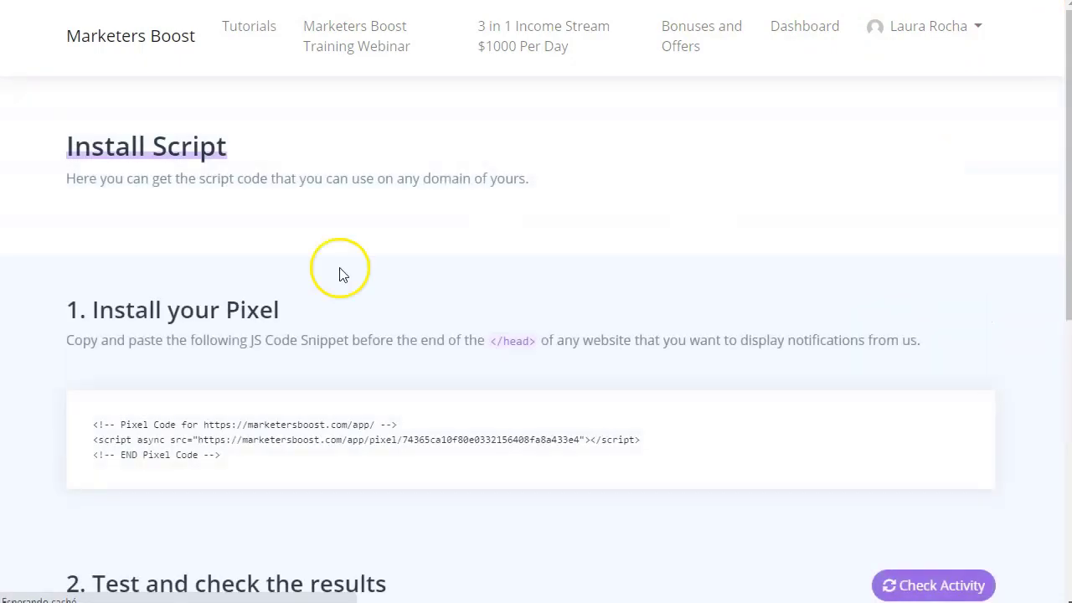
pyautogui.scroll(-1, 343, 272)
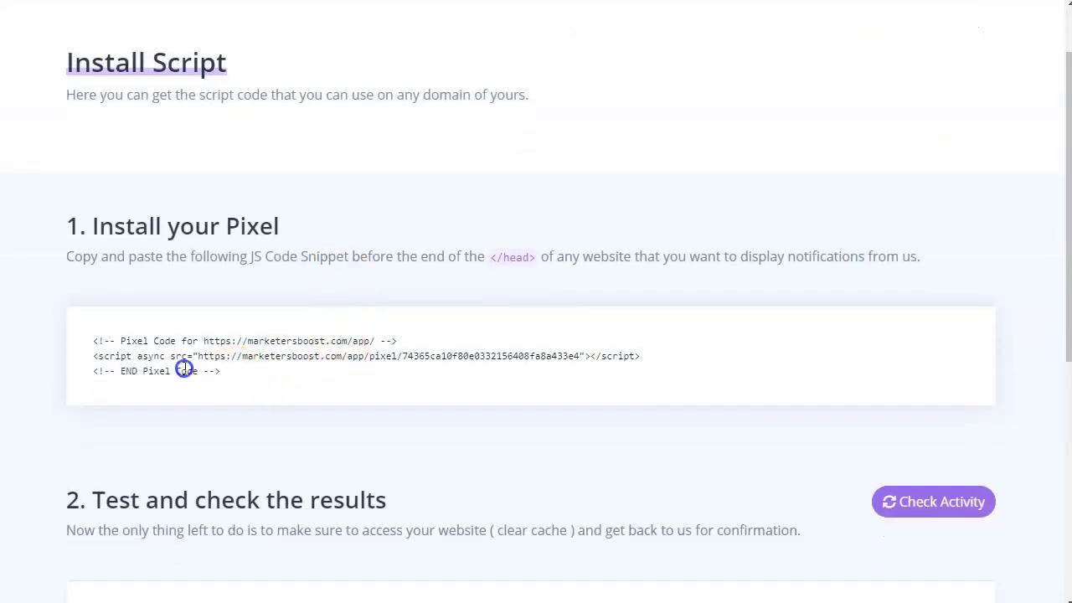
pyautogui.moveTo(184, 369); pyautogui.dragTo(100, 343)
pyautogui.rightClick(158, 356)
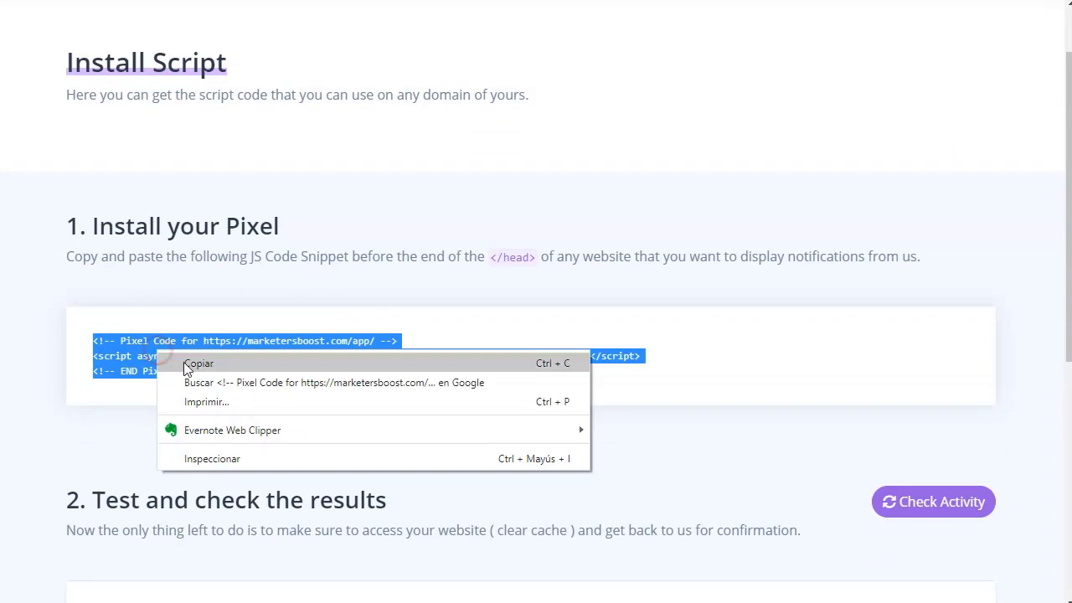
pyautogui.click(184, 362)
pyautogui.click(525, 295)
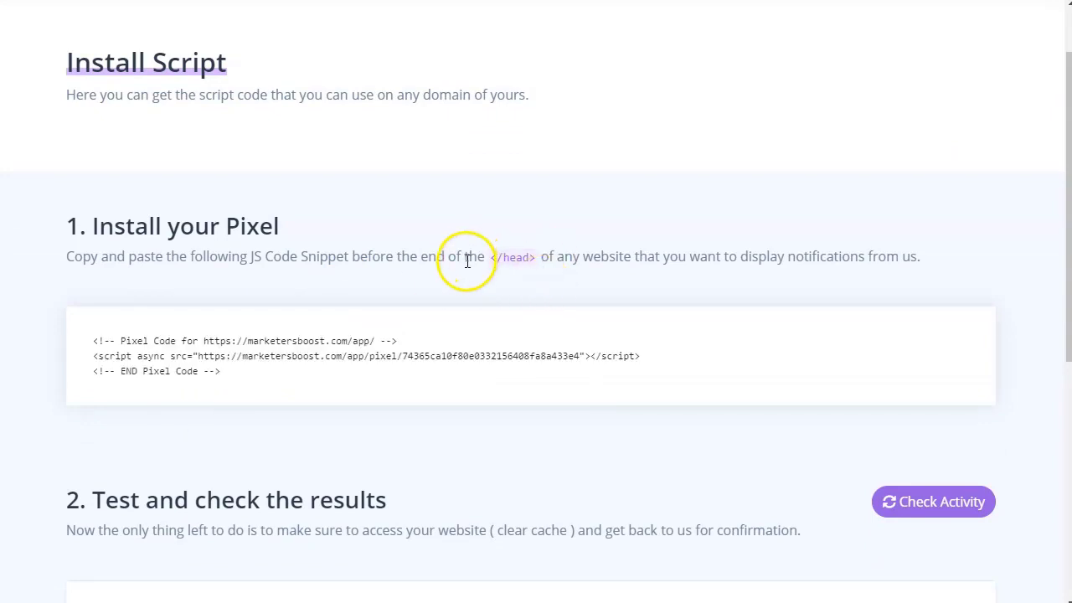
pyautogui.moveTo(469, 259); pyautogui.dragTo(570, 287)
pyautogui.click(569, 283)
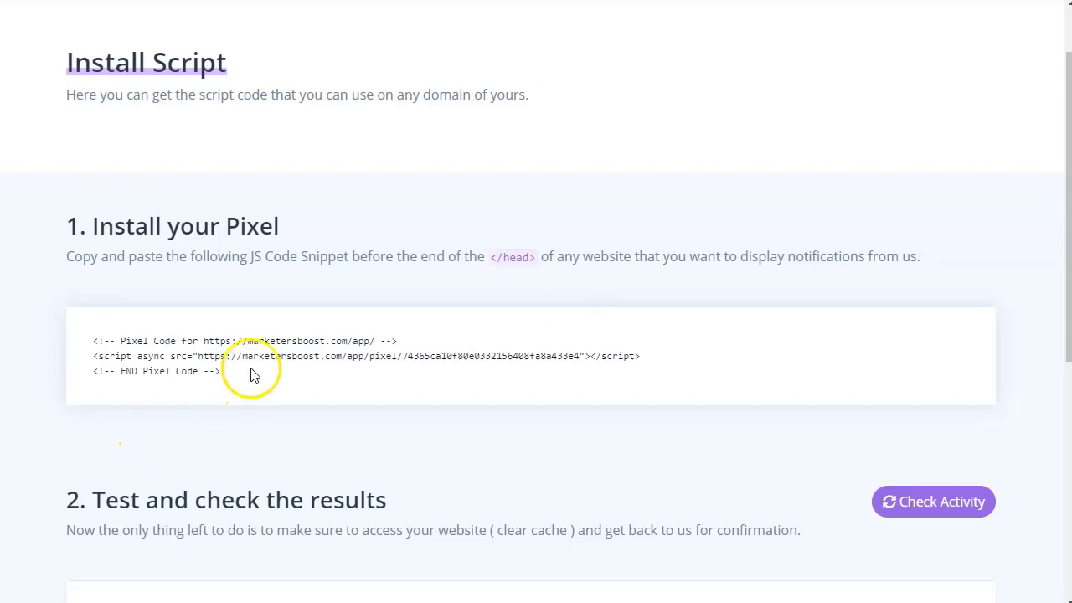
# Step: Check the pixel activity status for the tipsganamas.systeme.io domain and the instructions for creating a campaign
pyautogui.scroll(1, 500, 355)
pyautogui.scroll(-1, 503, 361)
pyautogui.scroll(-3, 502, 361)
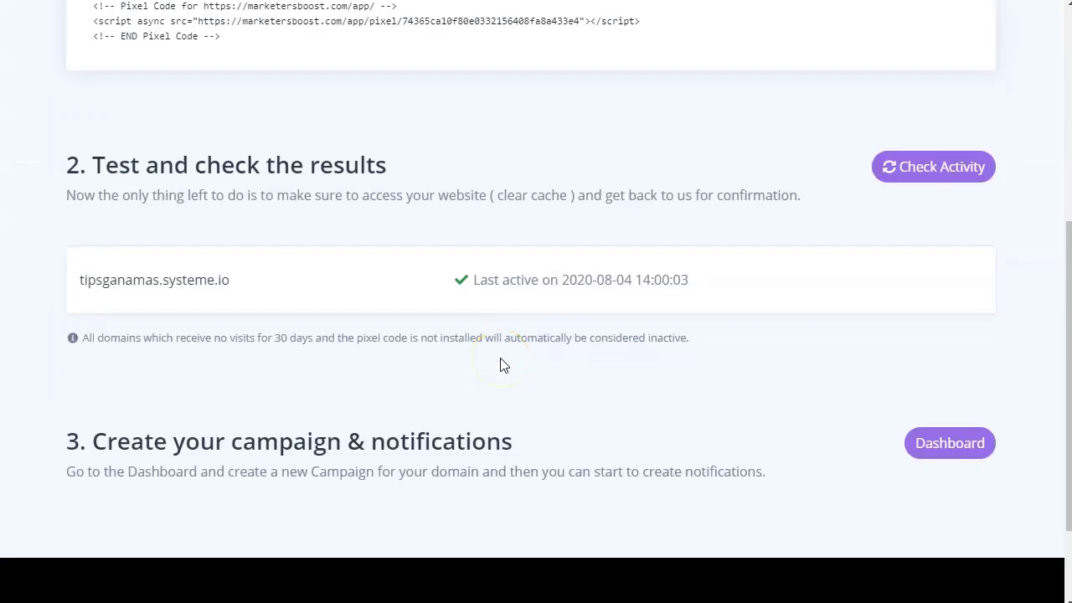
pyautogui.scroll(1, 503, 365)
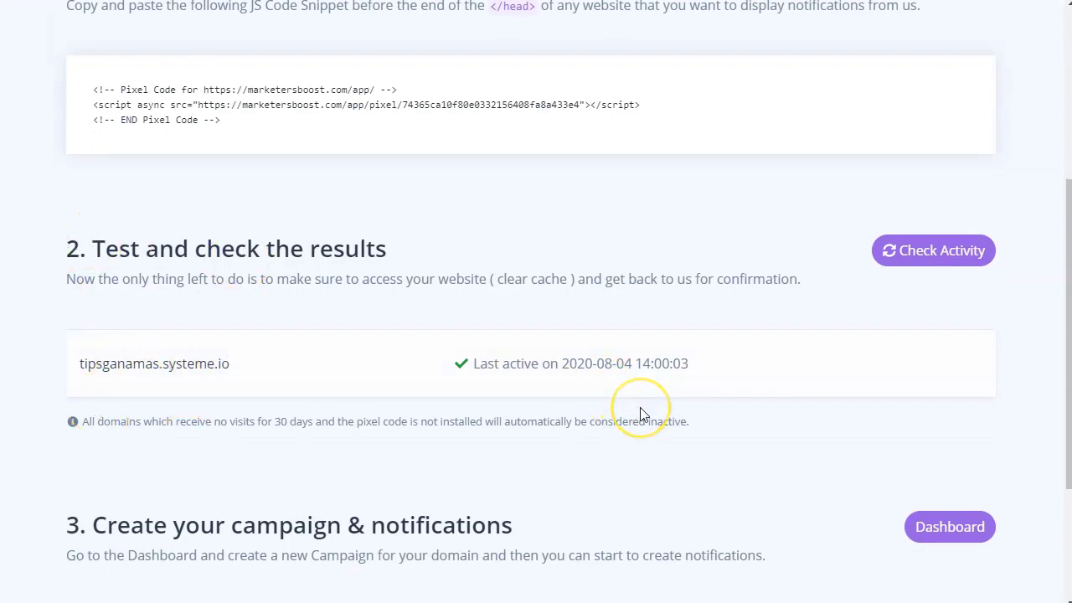
pyautogui.scroll(-2, 642, 414)
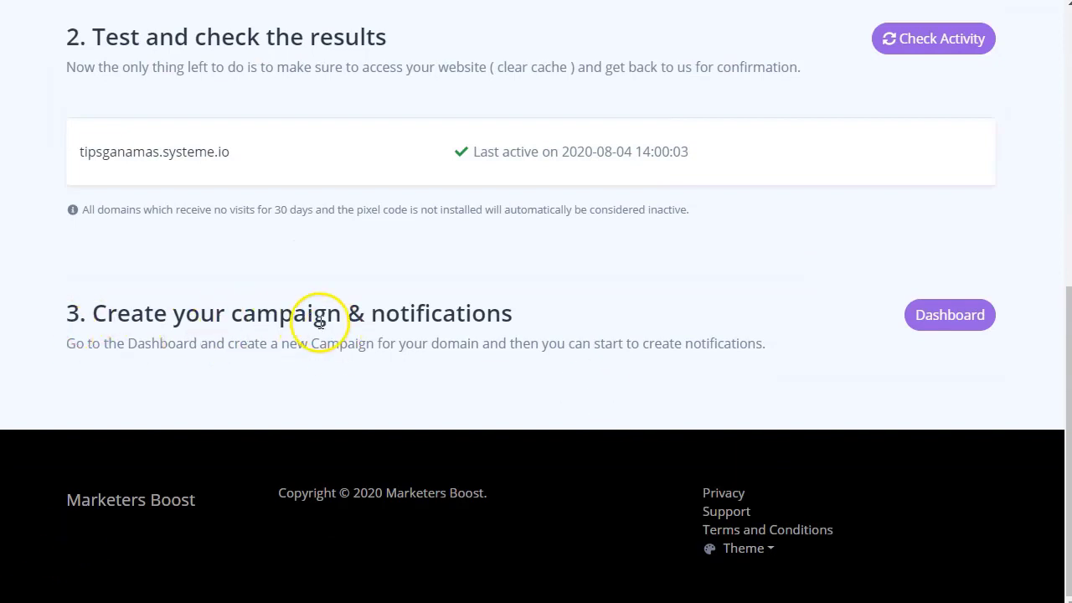
pyautogui.scroll(5, 351, 294)
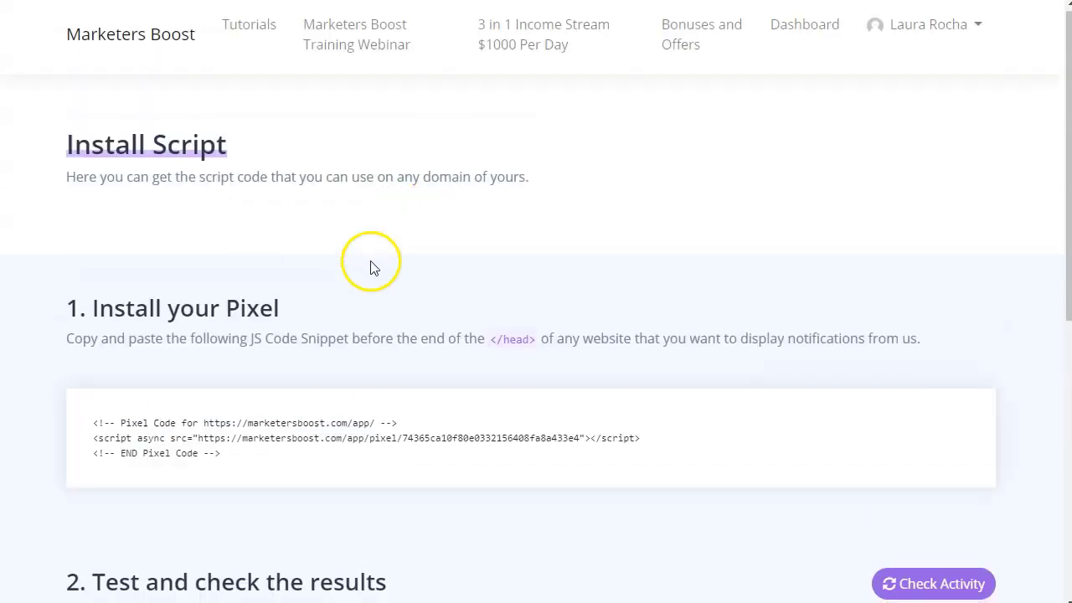
# Step: Start a new campaign from the Marketers Boost dashboard and name it "tests ListaPrivada"
pyautogui.click(809, 32)
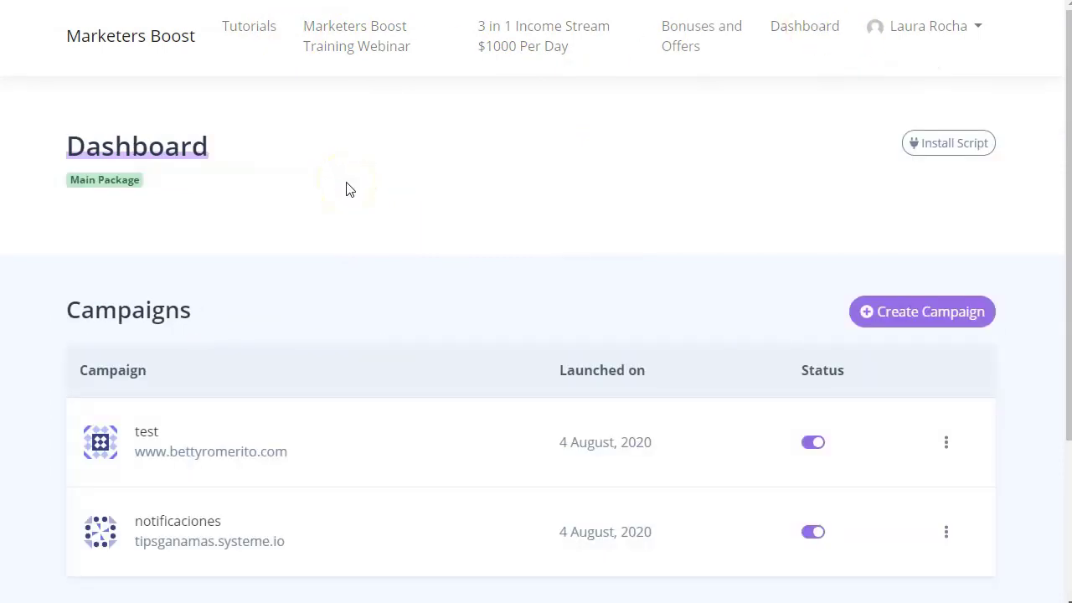
pyautogui.scroll(-1, 347, 190)
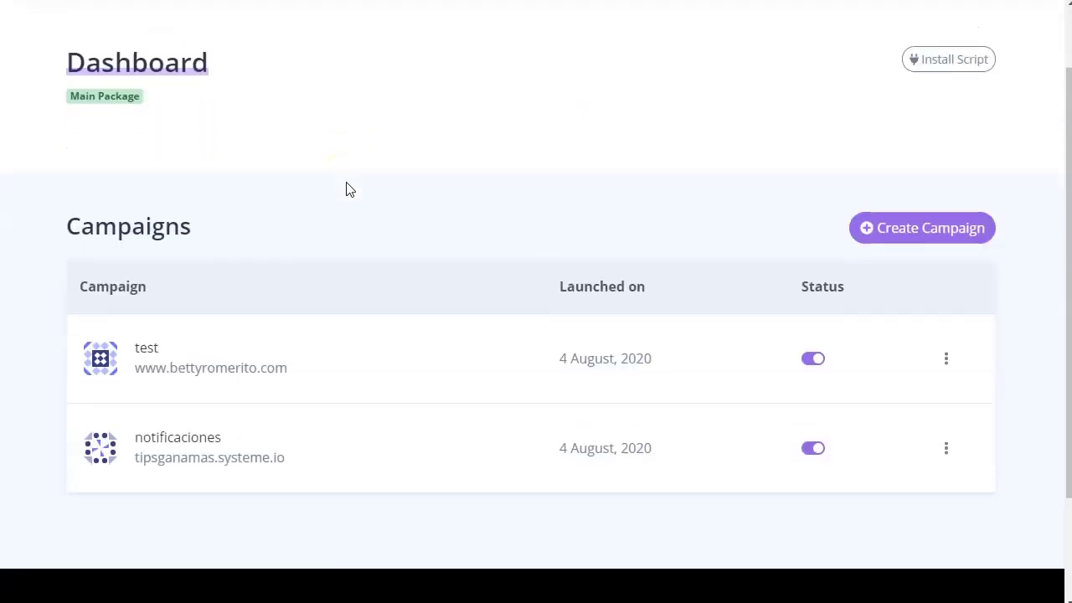
pyautogui.click(936, 233)
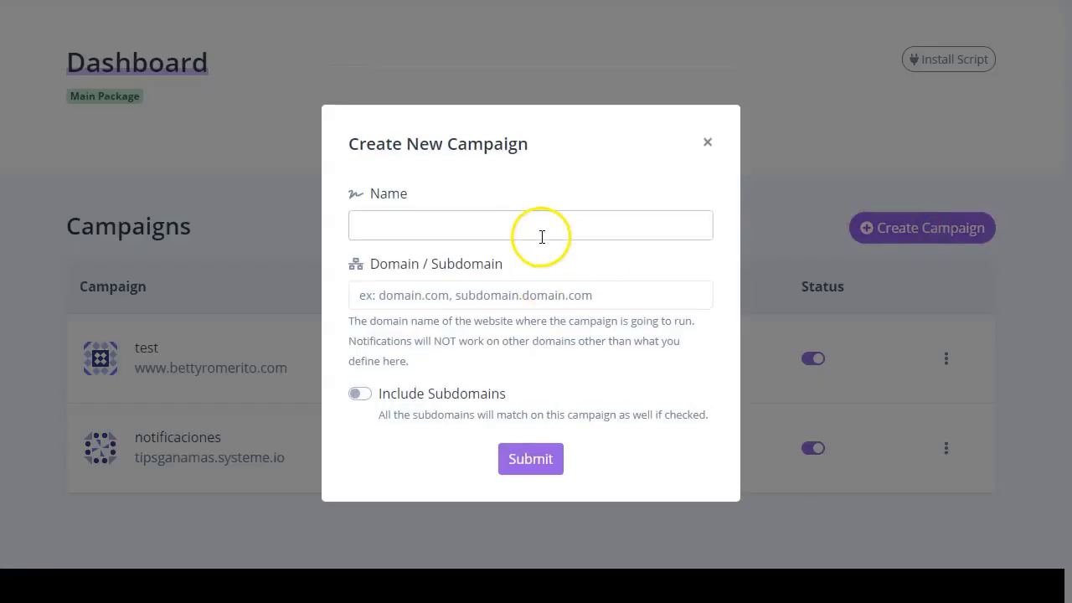
pyautogui.click(542, 235)
pyautogui.write('tests ListaPrivada')
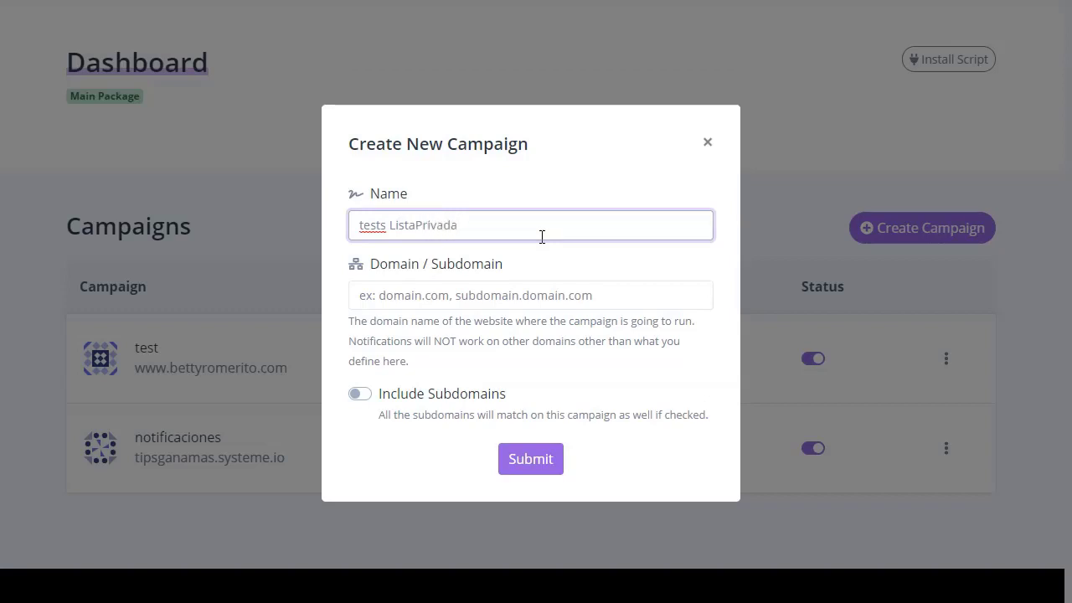
pyautogui.click(521, 260)
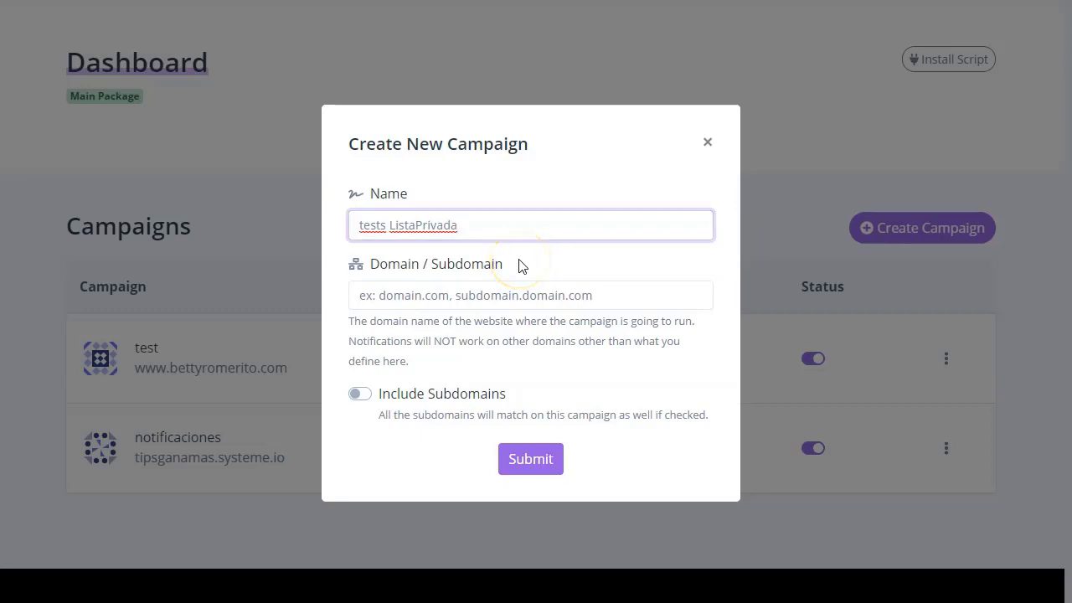
pyautogui.click(405, 303)
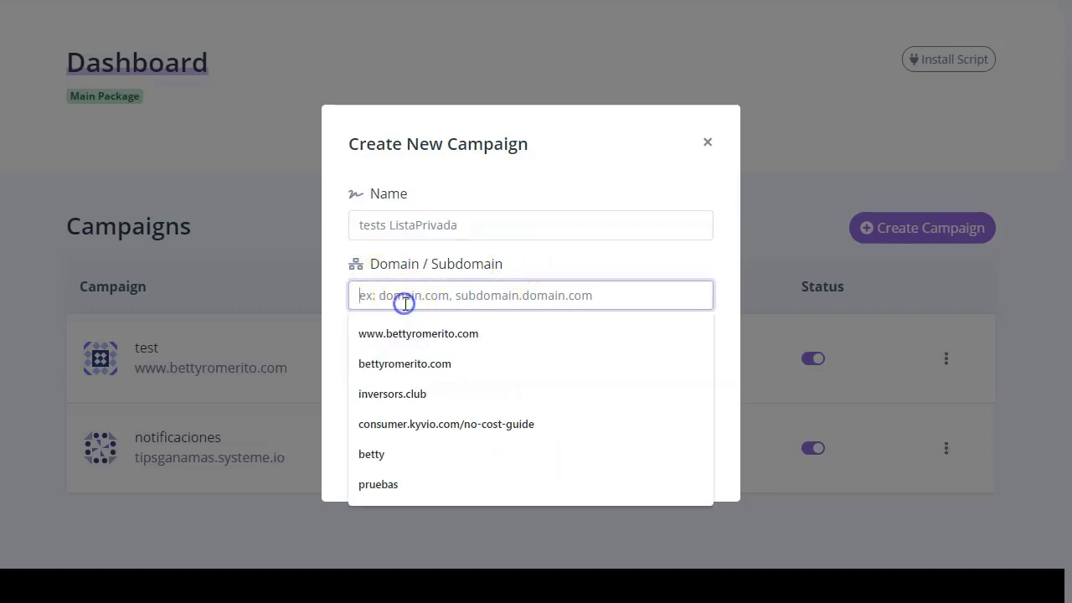
pyautogui.click(592, 186)
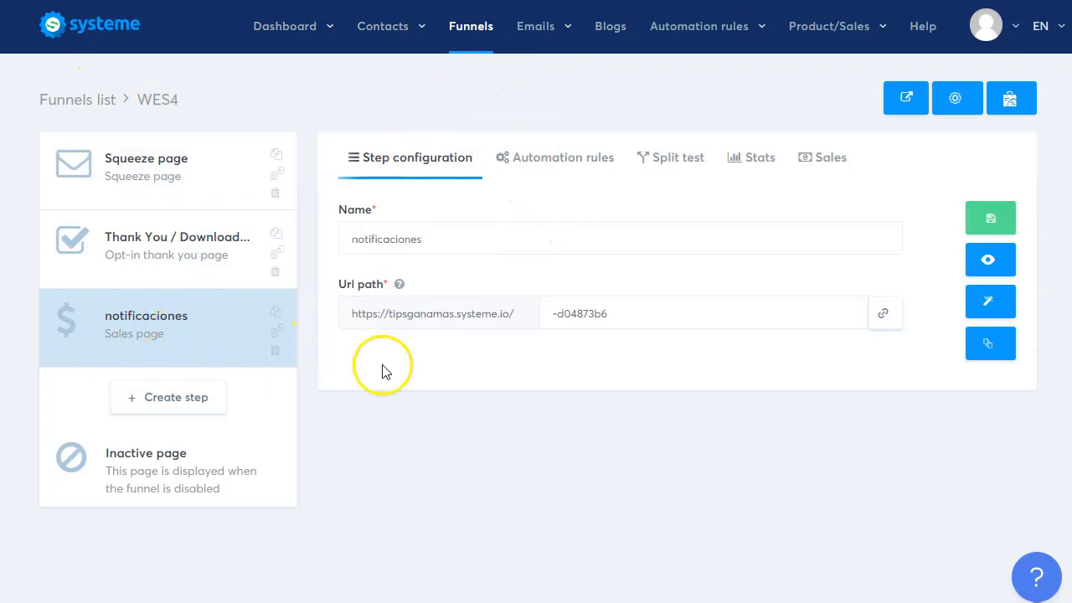
# Step: Switch to systeme.io, open the notificaciones sales page of the WES4 funnel in the page editor and preview it
pyautogui.click(993, 301)
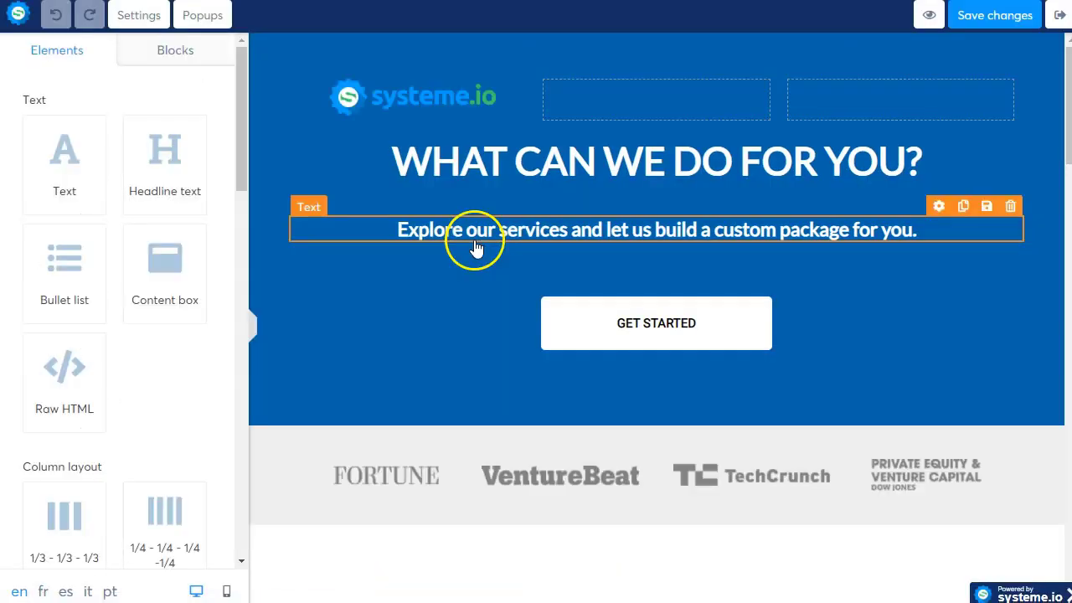
pyautogui.click(928, 19)
pyautogui.scroll(-3, 352, 205)
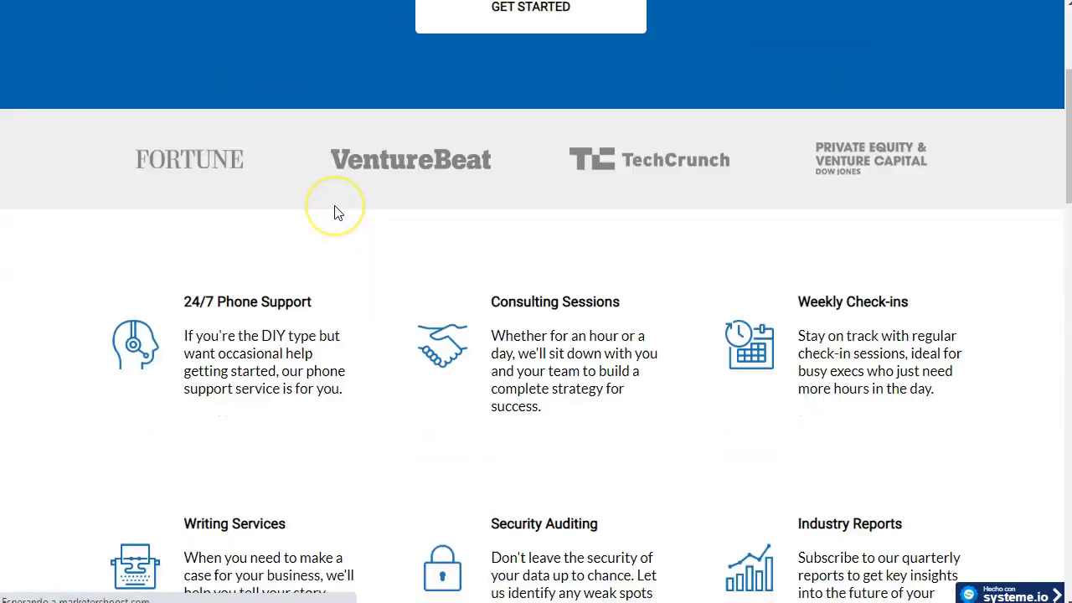
pyautogui.press('Escape')
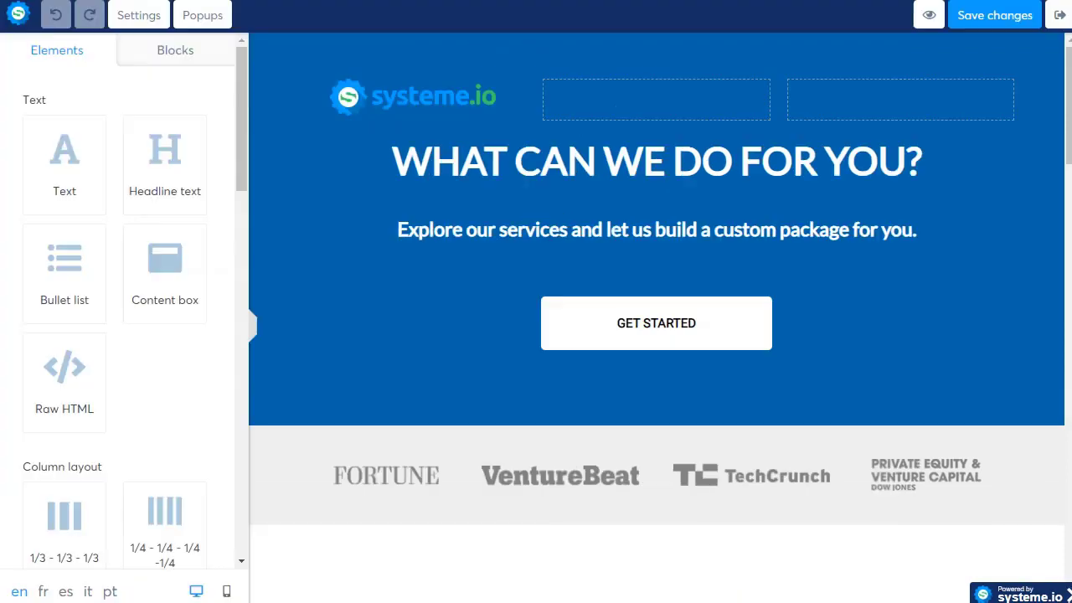
# Step: Replace the page's header tracking code with the copied Marketers Boost pixel code, then save the page and exit the editor
pyautogui.click(144, 17)
pyautogui.scroll(-5, 114, 276)
pyautogui.scroll(-5, 116, 316)
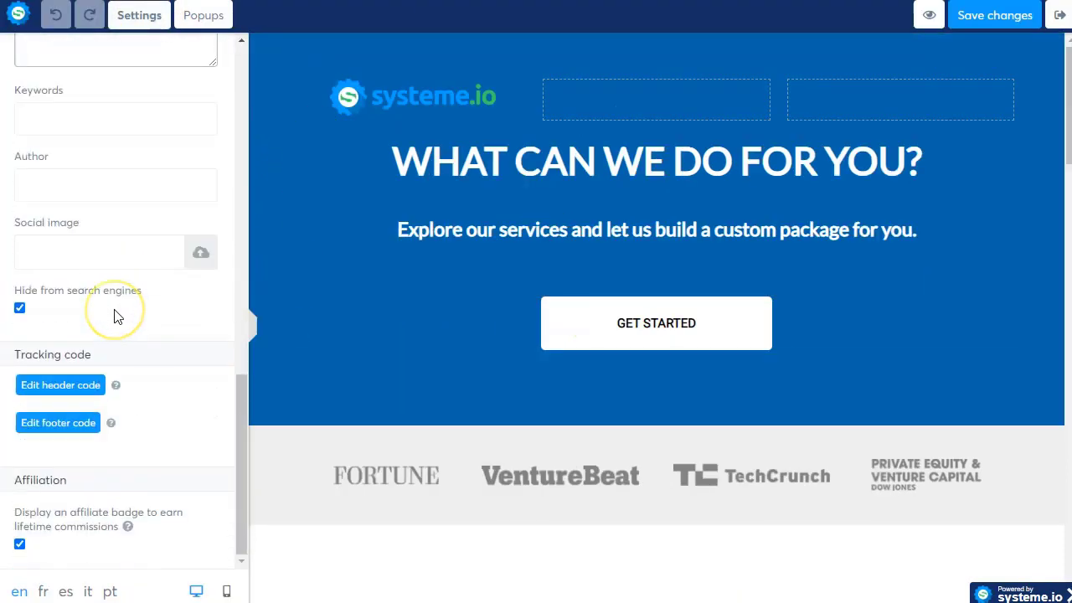
pyautogui.click(66, 392)
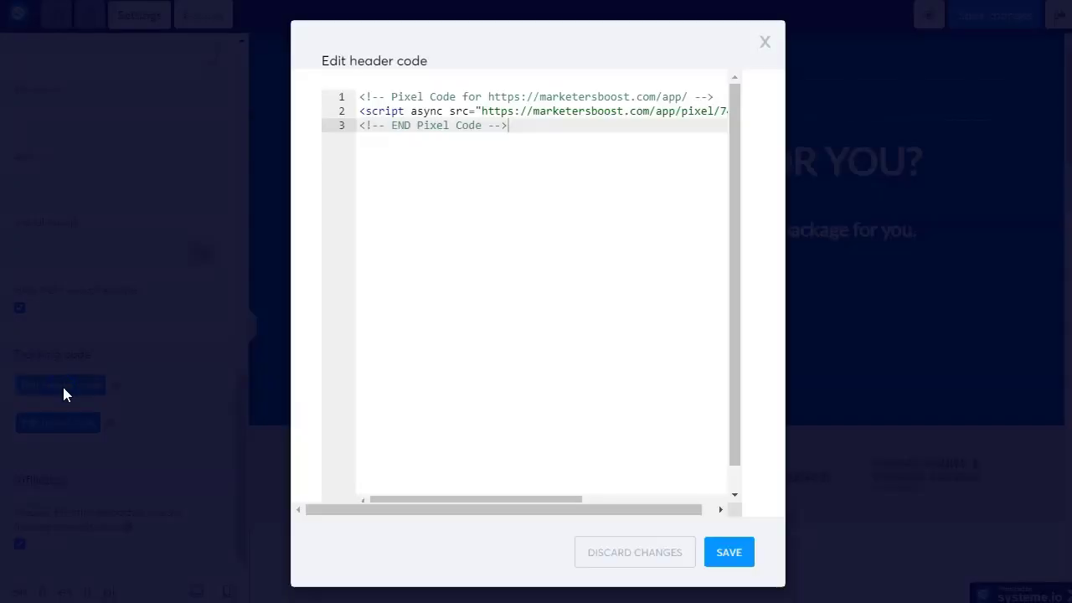
pyautogui.moveTo(546, 126); pyautogui.dragTo(335, 94)
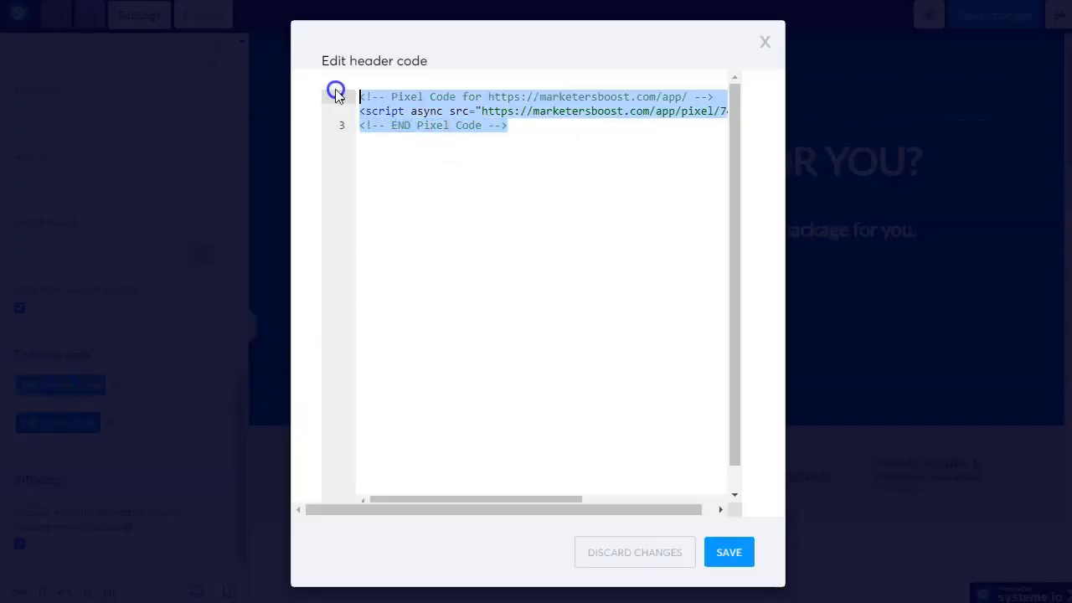
pyautogui.press('BackSpace')
pyautogui.click(399, 102)
pyautogui.rightClick(399, 102)
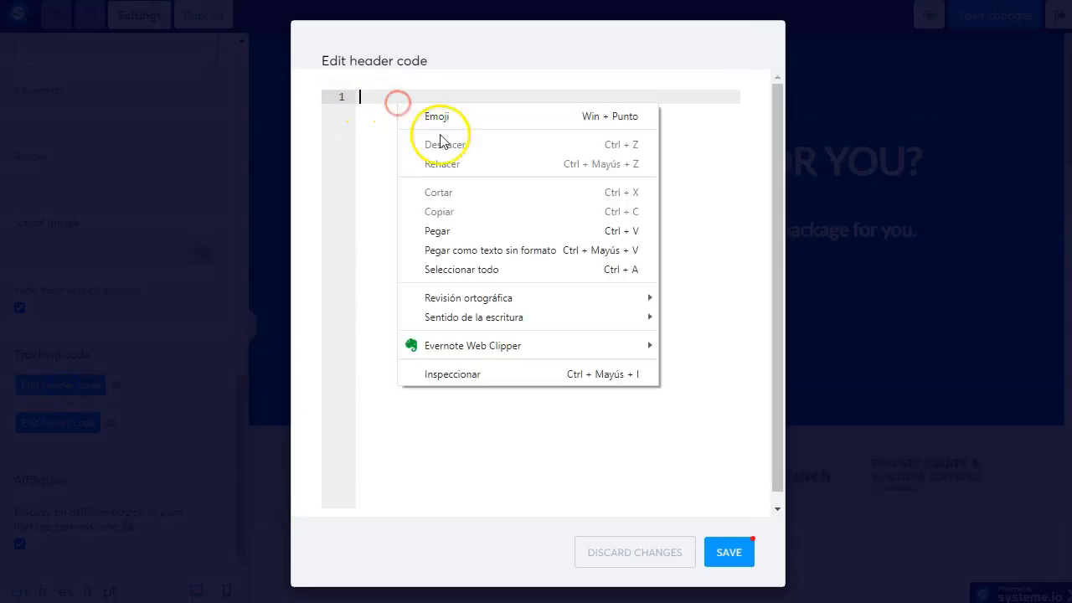
pyautogui.click(492, 228)
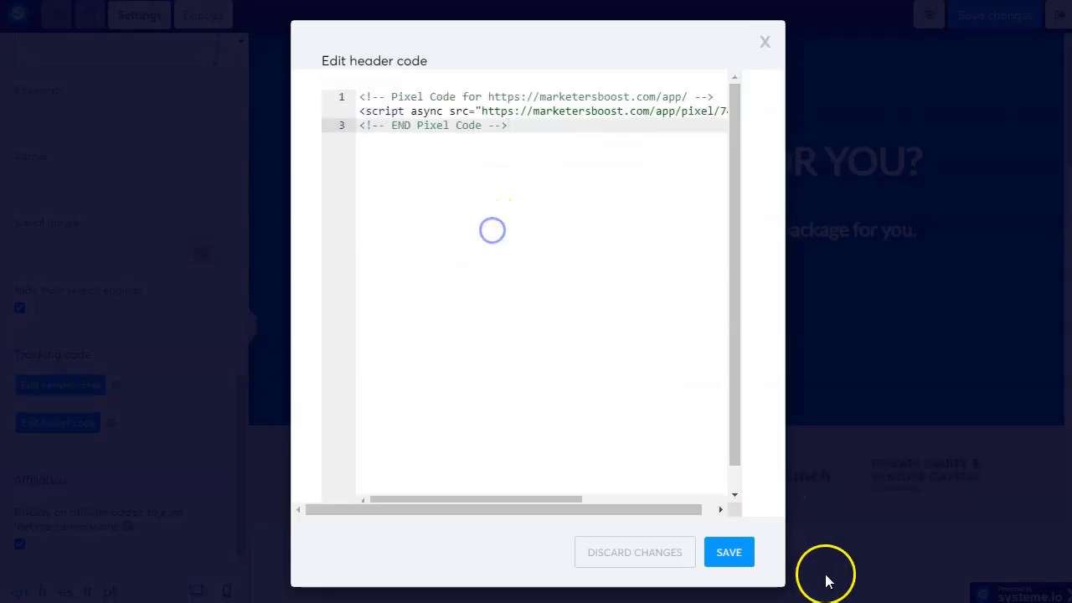
pyautogui.click(728, 552)
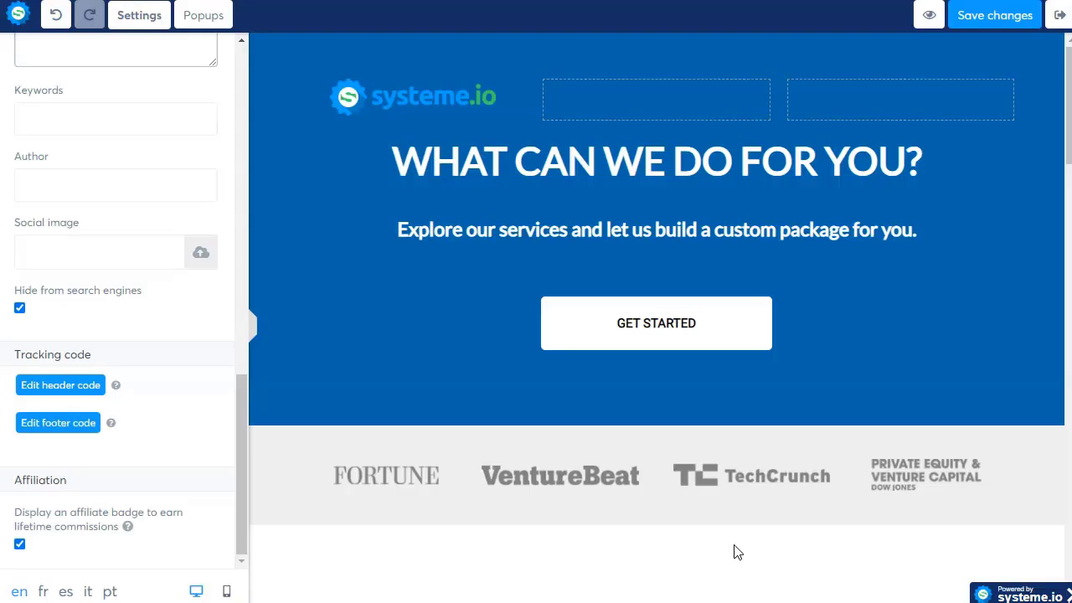
pyautogui.click(1001, 15)
pyautogui.click(1061, 17)
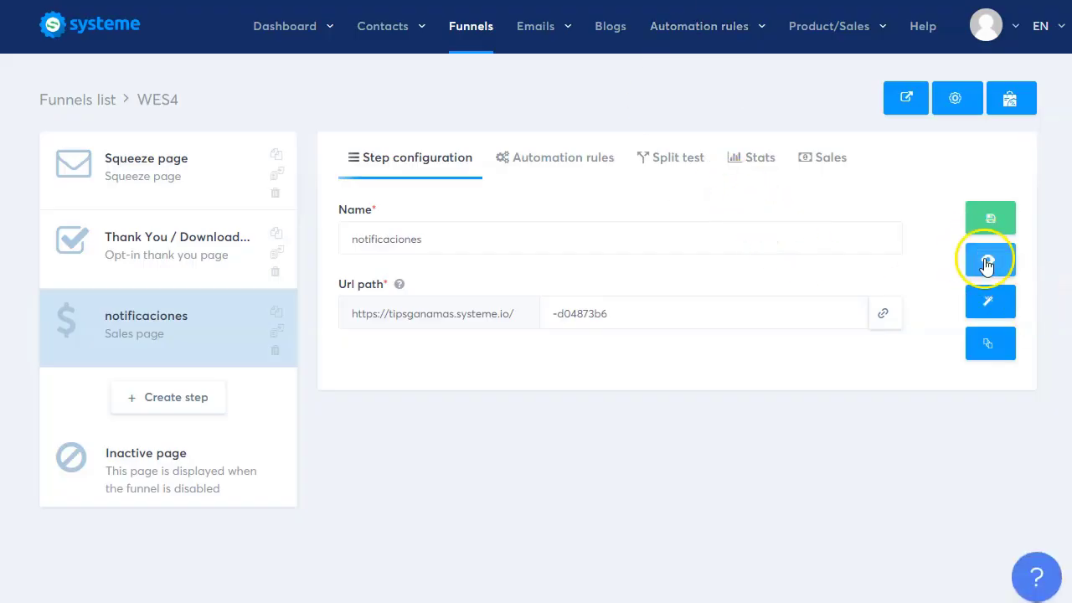
# Step: Preview the notificaciones page and look through its content from the heading to the lower sections
pyautogui.click(987, 265)
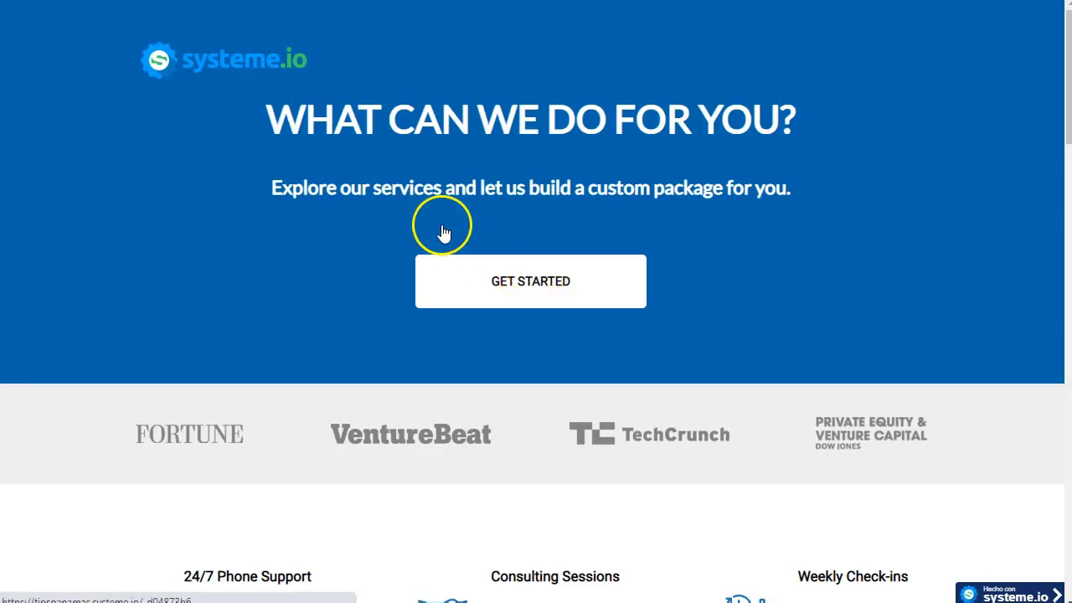
pyautogui.scroll(-12, 382, 270)
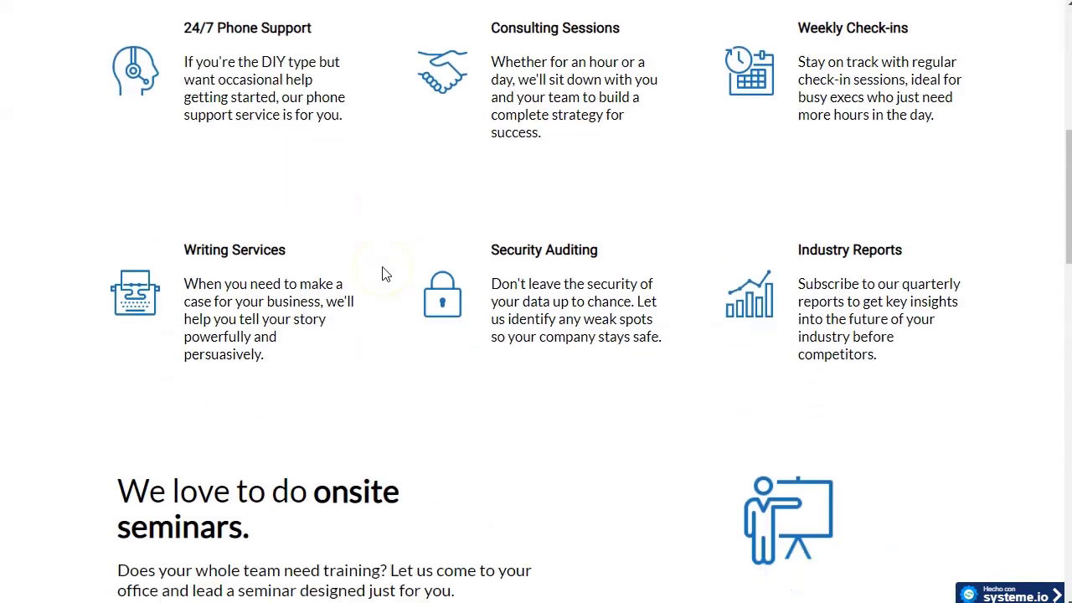
pyautogui.scroll(-9, 382, 274)
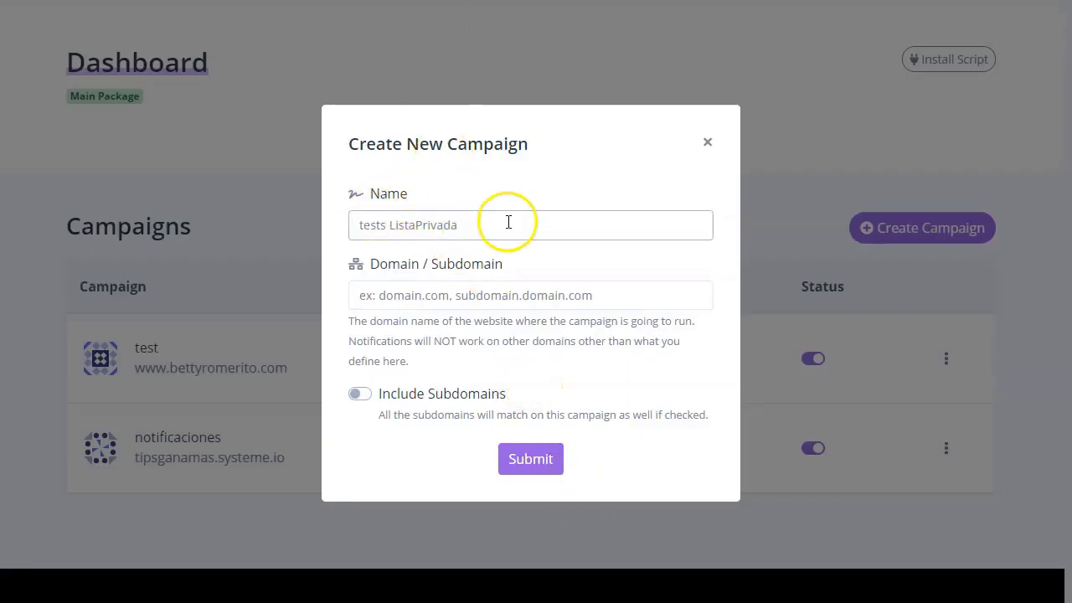
pyautogui.click(392, 300)
pyautogui.click(375, 299)
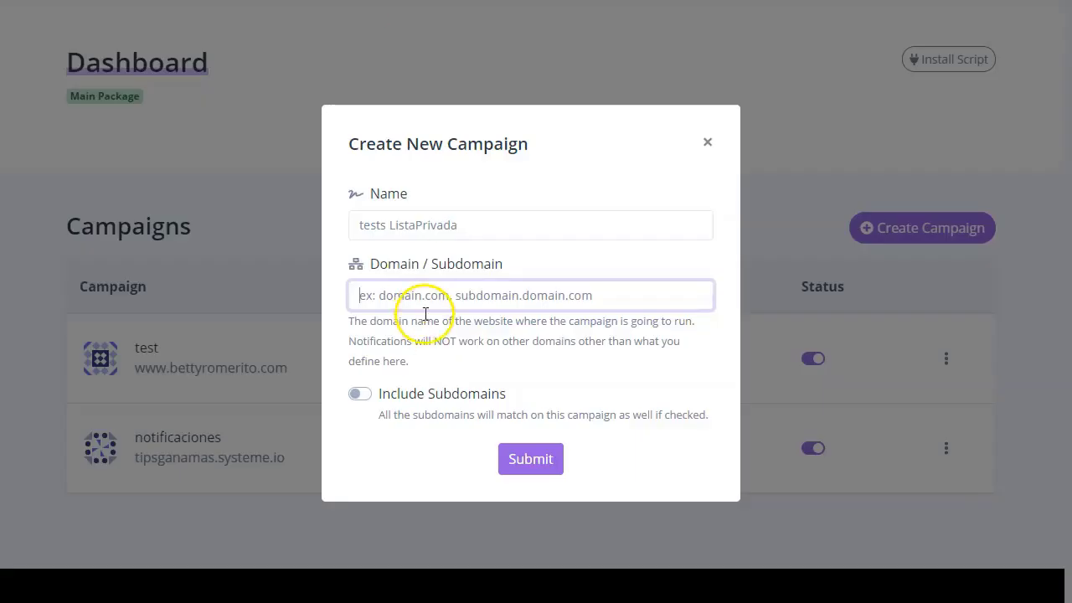
pyautogui.write('https://tipsganamas.systeme.io/-d04873b6')
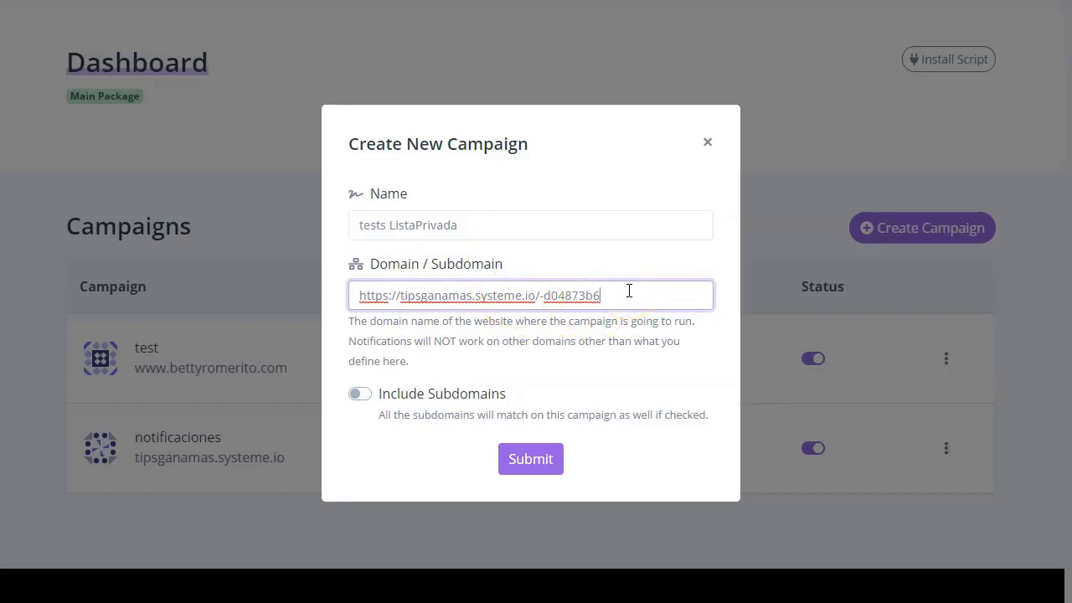
pyautogui.click(362, 397)
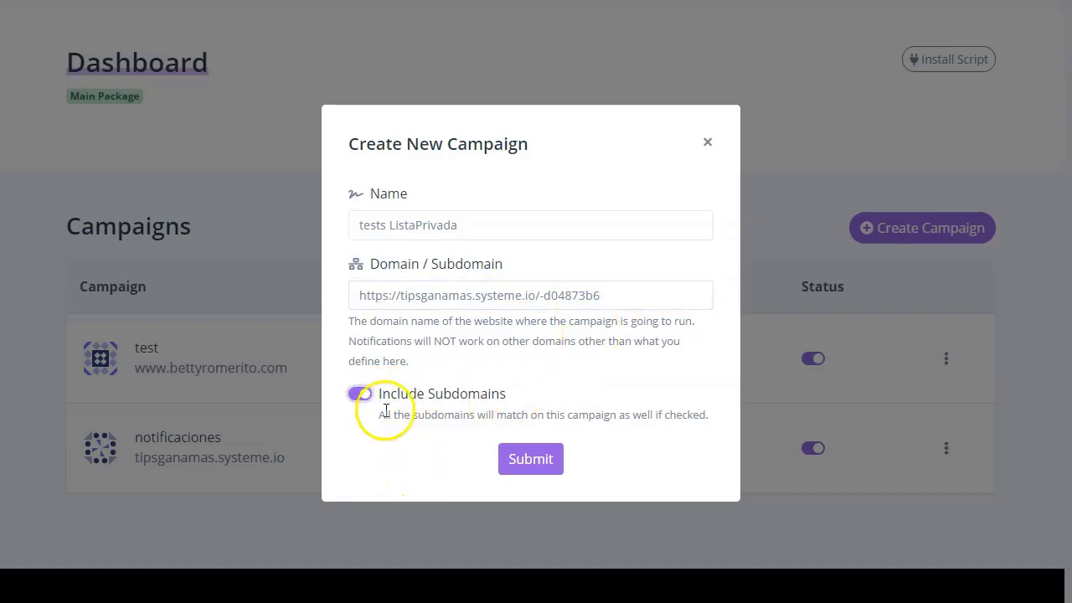
pyautogui.click(618, 297)
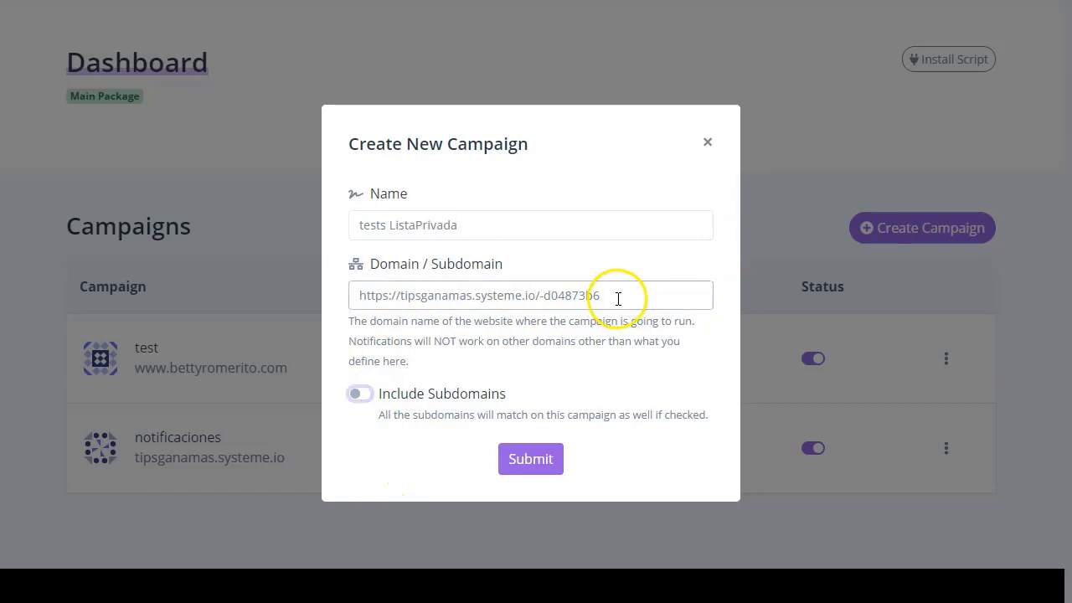
pyautogui.click(532, 460)
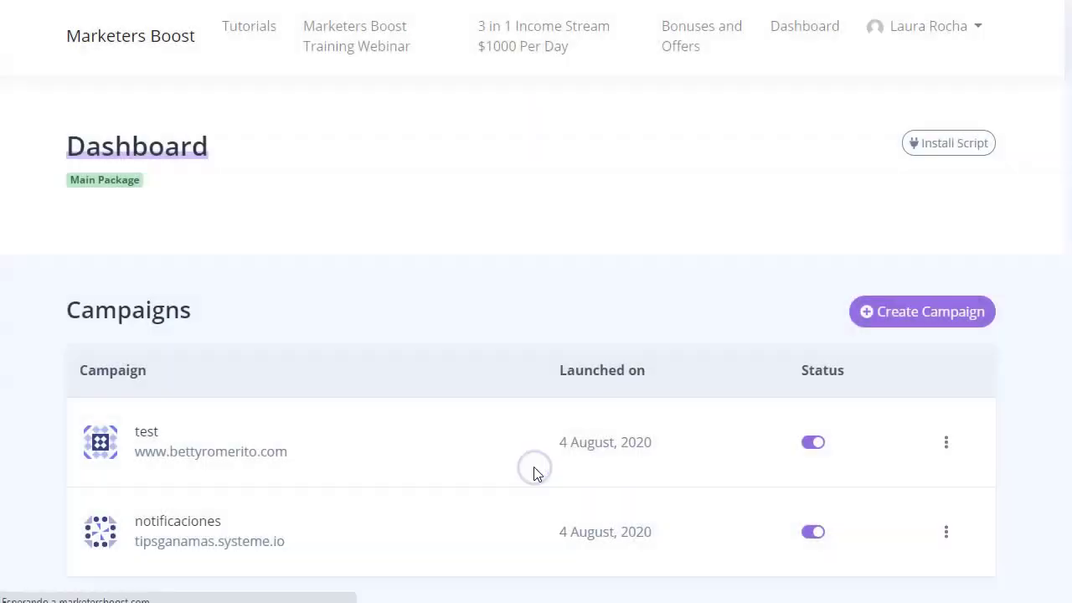
# Step: Open the Lista Privada campaign from the campaign list and start creating a notification for it
pyautogui.scroll(-3, 257, 515)
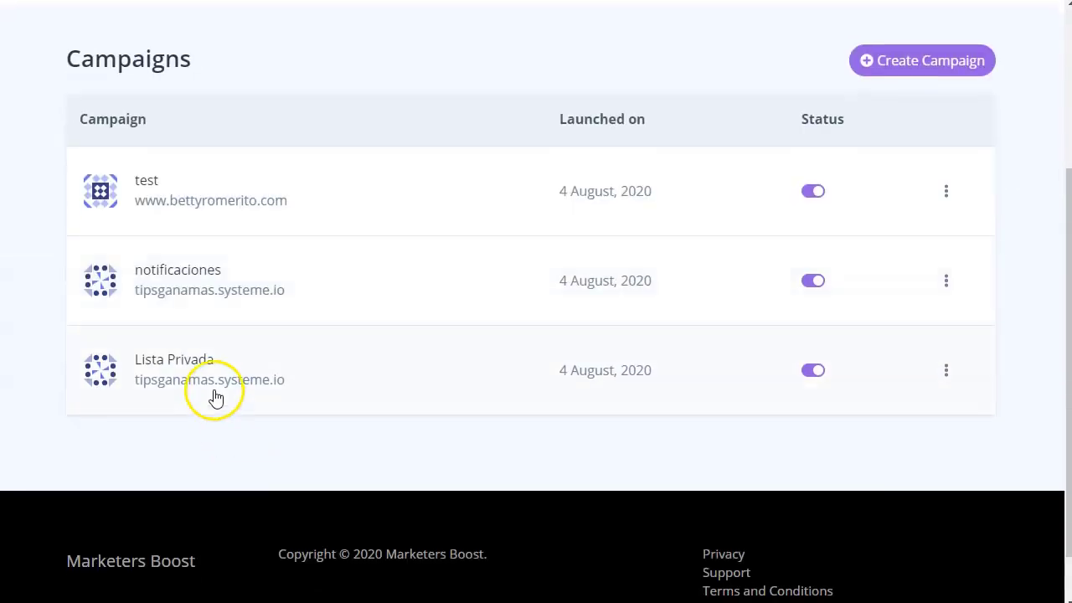
pyautogui.click(173, 360)
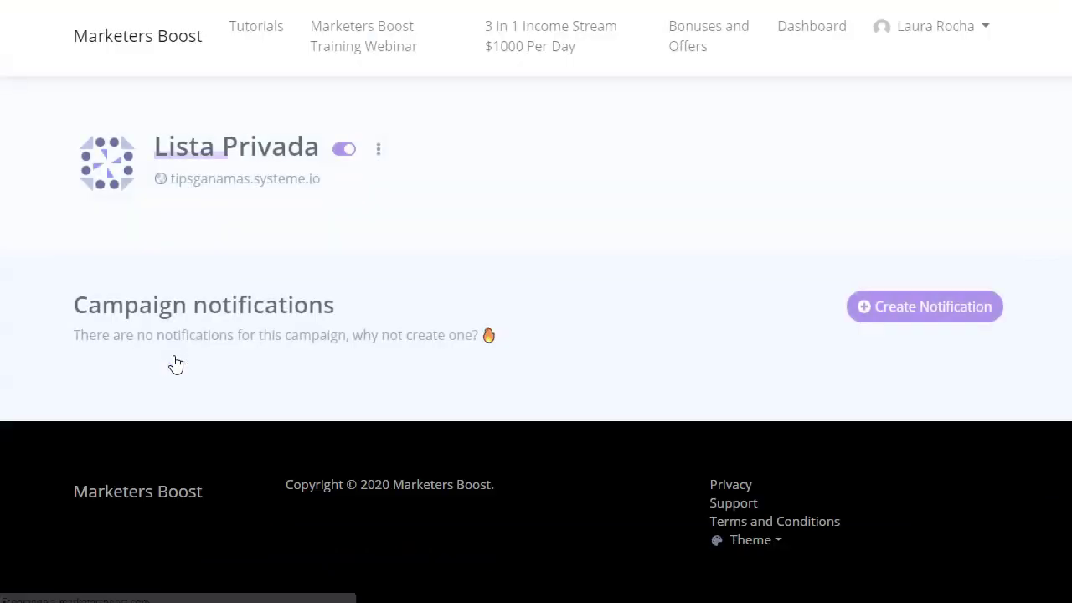
pyautogui.click(962, 308)
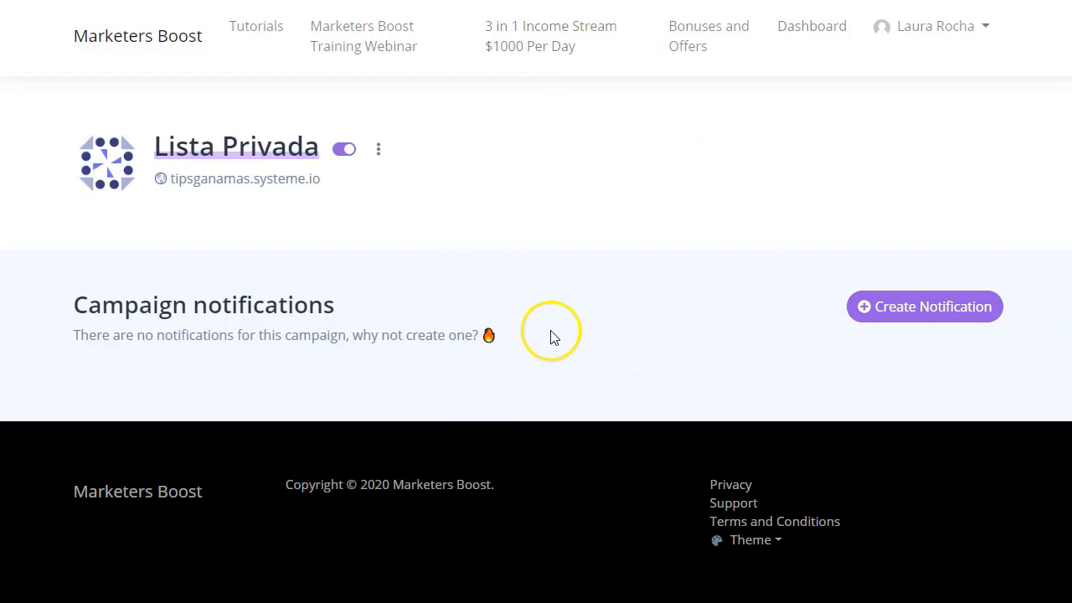
pyautogui.click(926, 308)
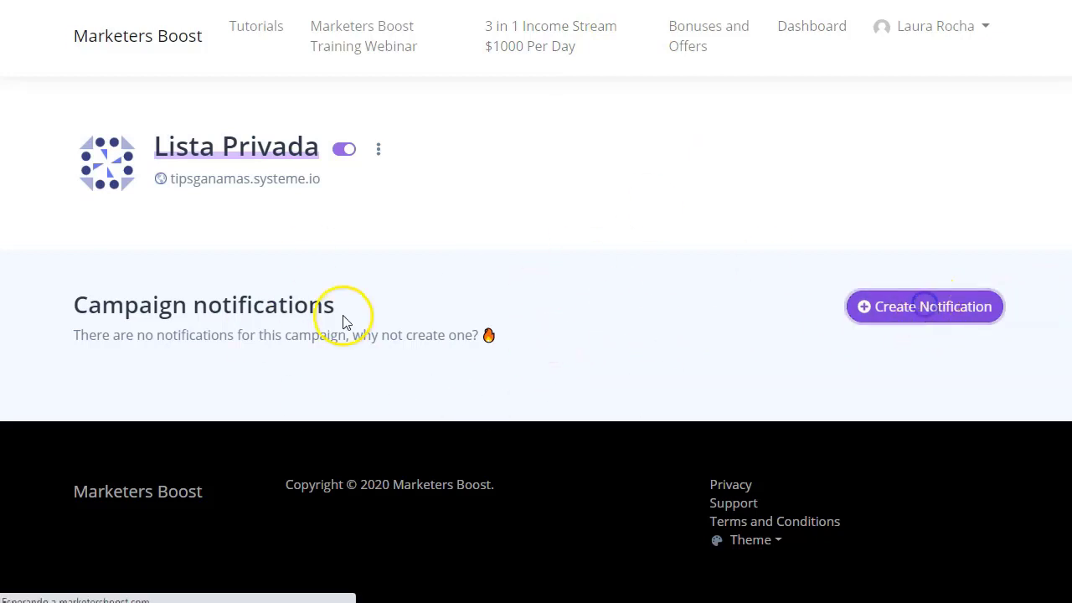
# Step: Name the new notification "Lista Privada" and choose the Image type for it
pyautogui.scroll(-2, 227, 257)
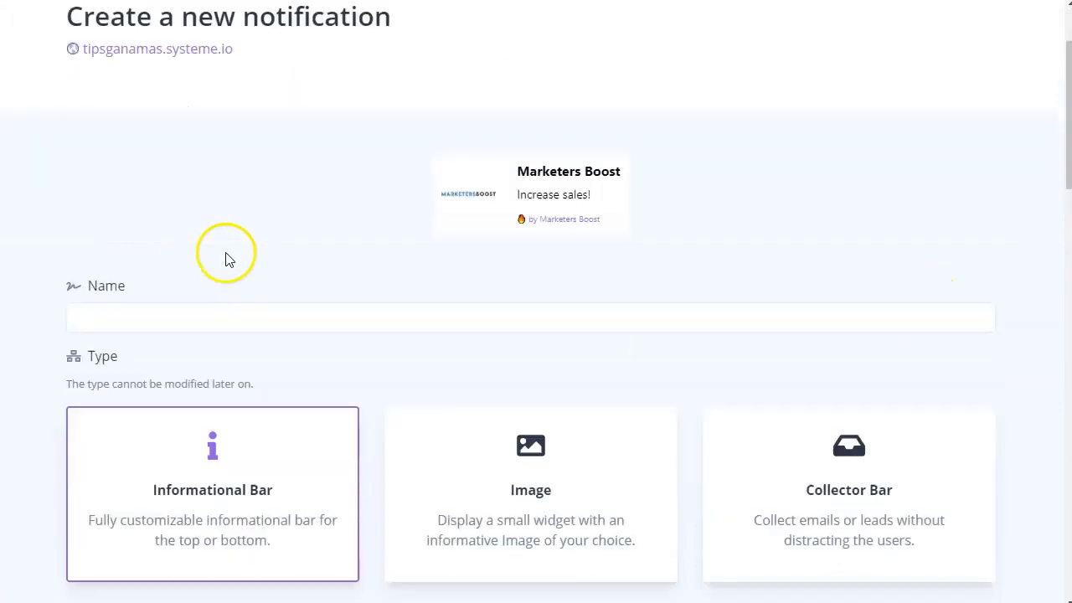
pyautogui.click(467, 279)
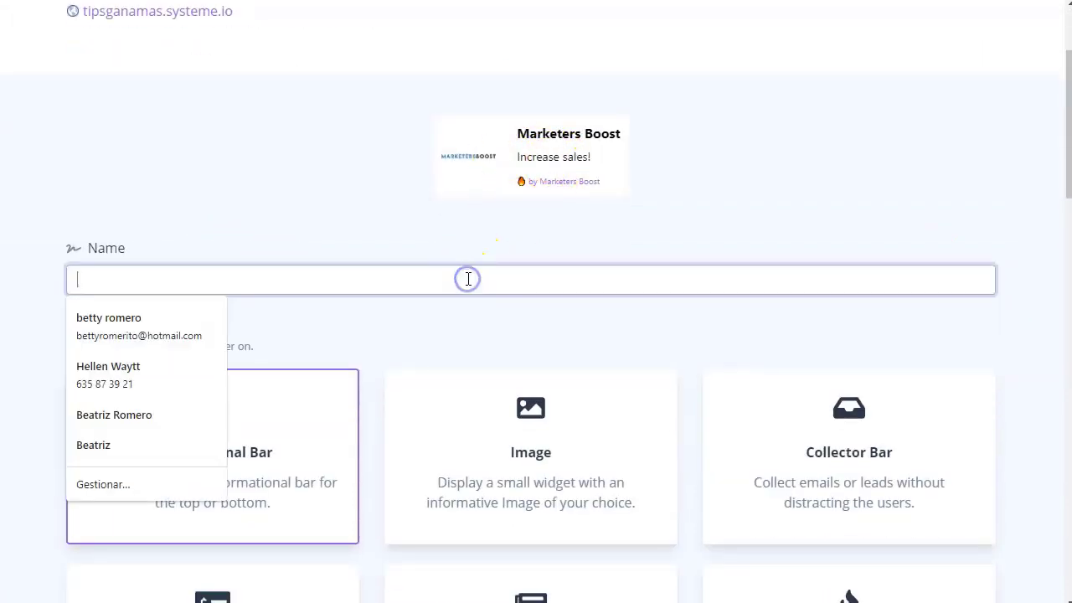
pyautogui.write('Lis')
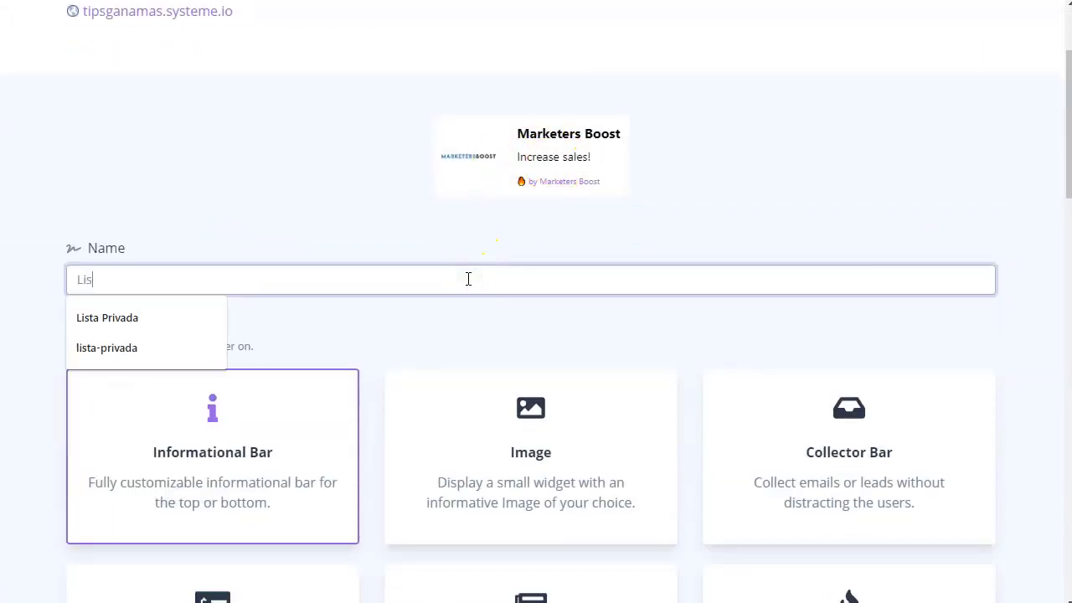
pyautogui.write('ta Pri')
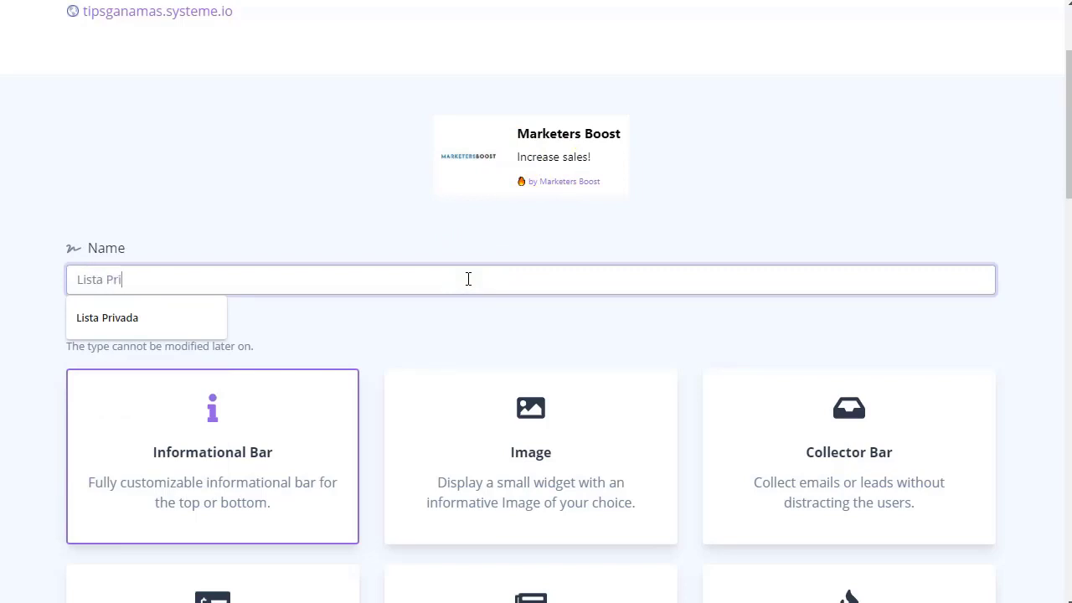
pyautogui.write('vada')
pyautogui.click(259, 223)
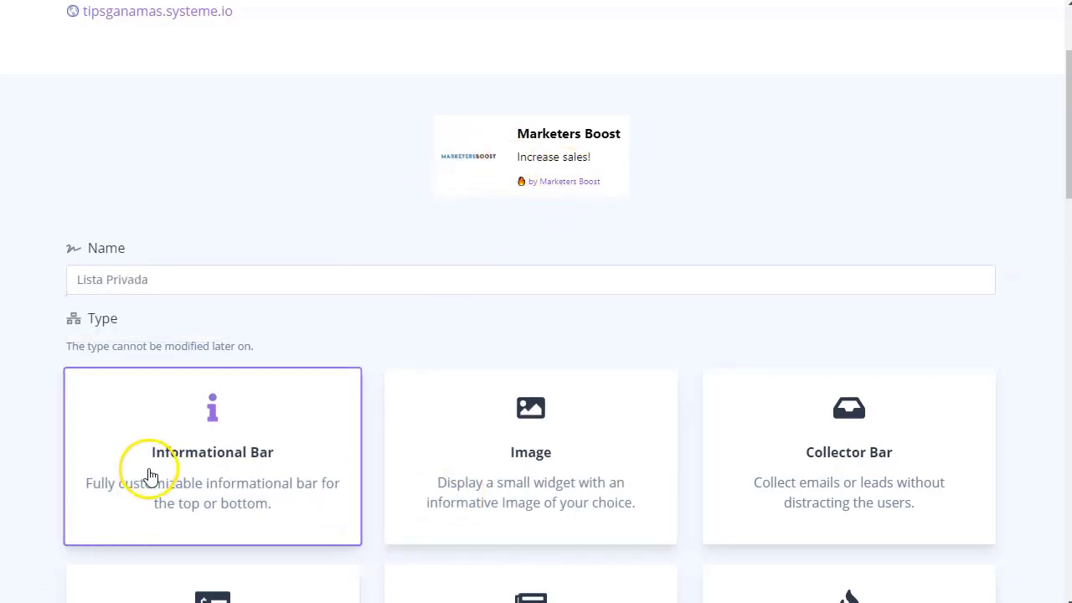
pyautogui.click(476, 472)
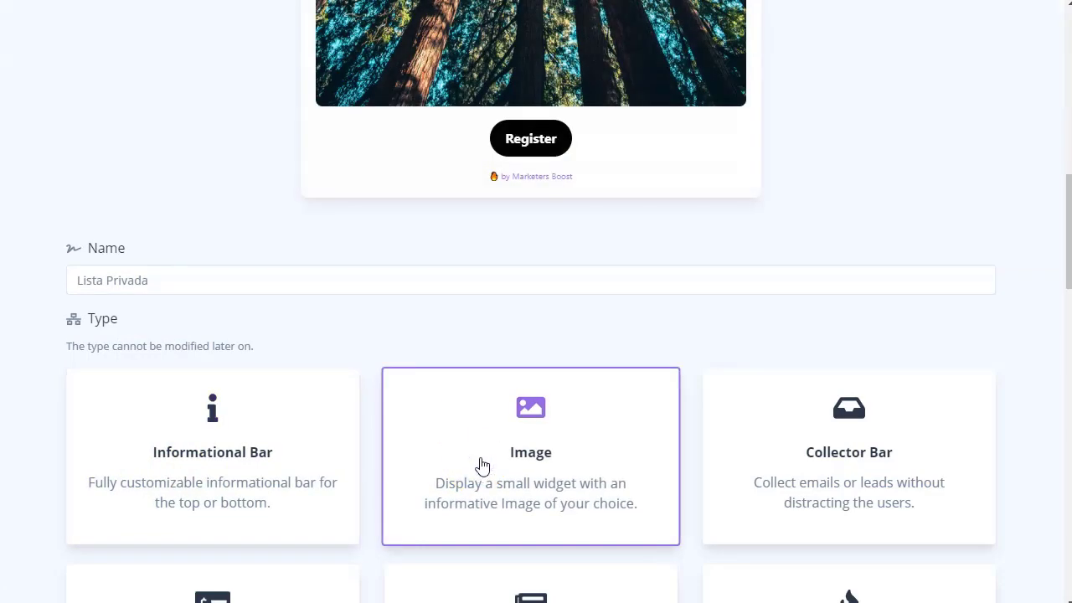
# Step: Examine the Image notification's preview, from its demo title down to the Register button
pyautogui.scroll(2, 538, 155)
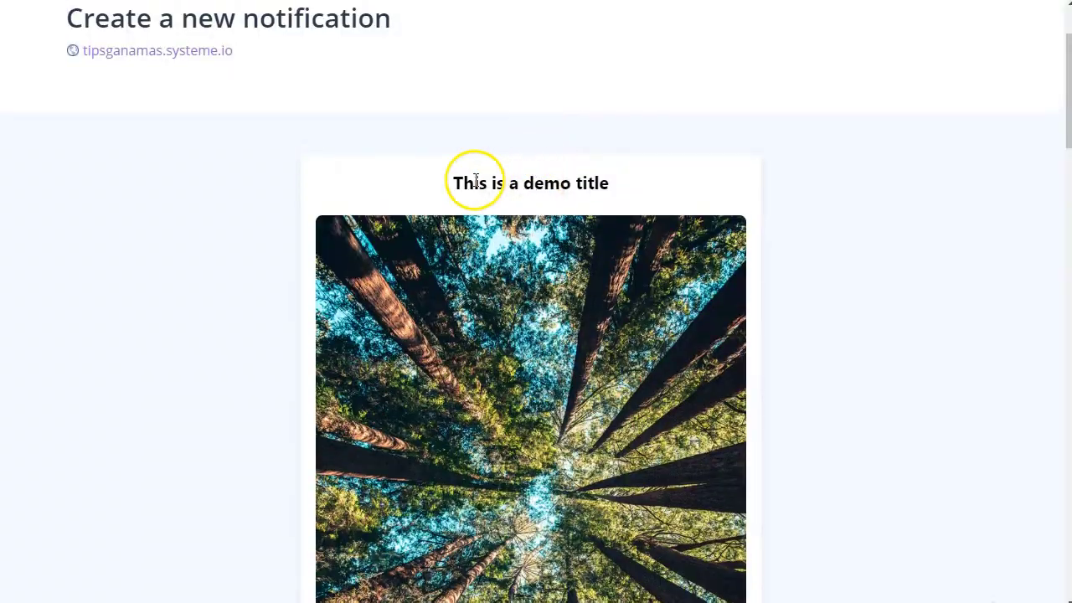
pyautogui.scroll(-2, 578, 206)
pyautogui.scroll(-3, 476, 347)
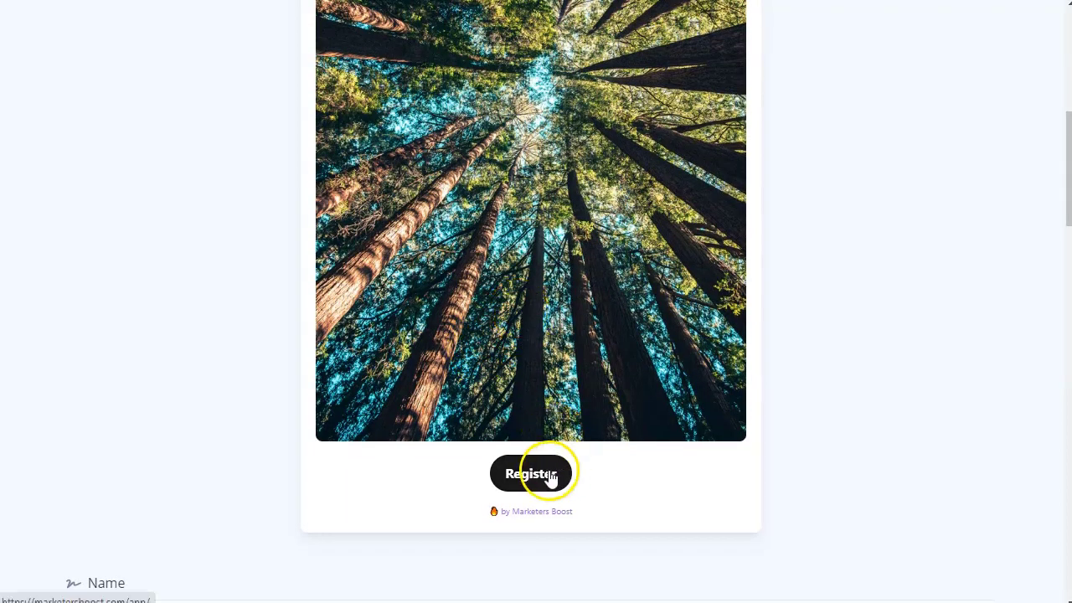
pyautogui.scroll(-2, 304, 340)
pyautogui.scroll(-1, 303, 339)
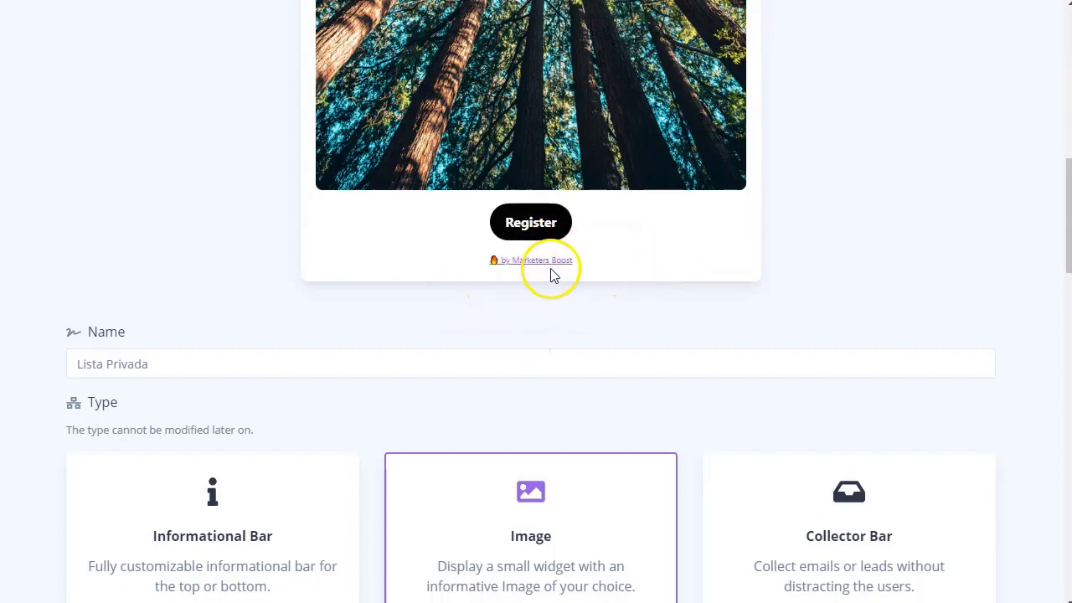
pyautogui.scroll(-3, 450, 307)
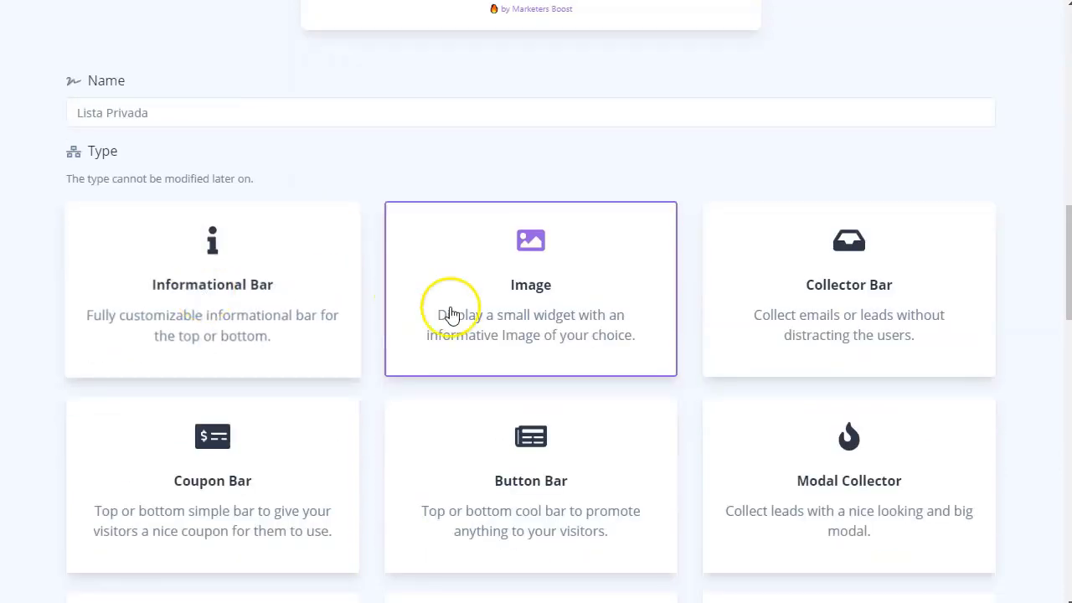
# Step: Preview the Collector Bar, Coupon Bar and Button Bar notification types one after another
pyautogui.click(825, 314)
pyautogui.scroll(4, 825, 314)
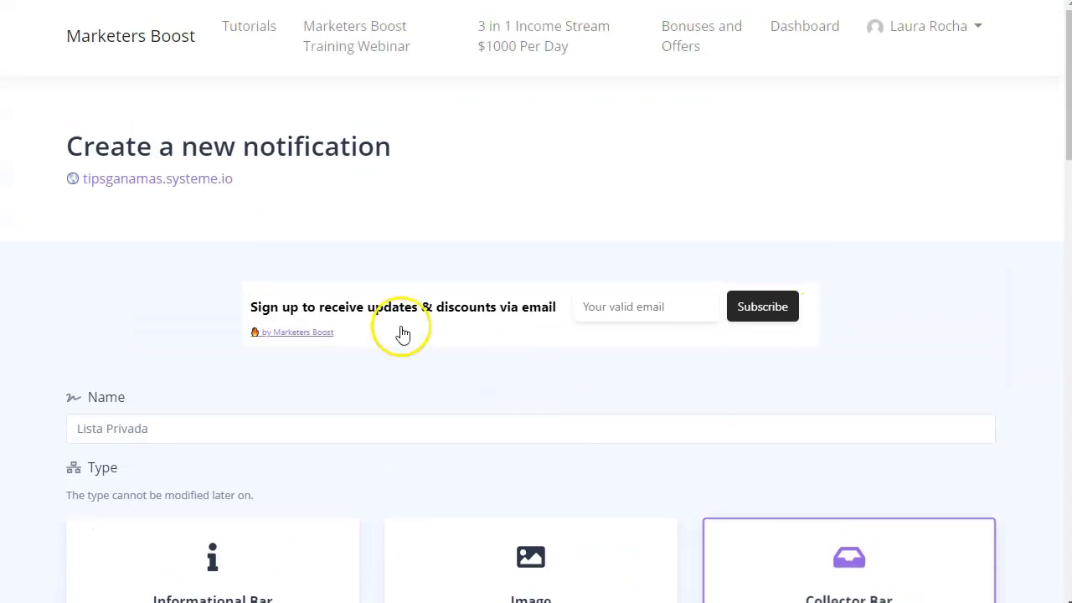
pyautogui.scroll(-5, 503, 311)
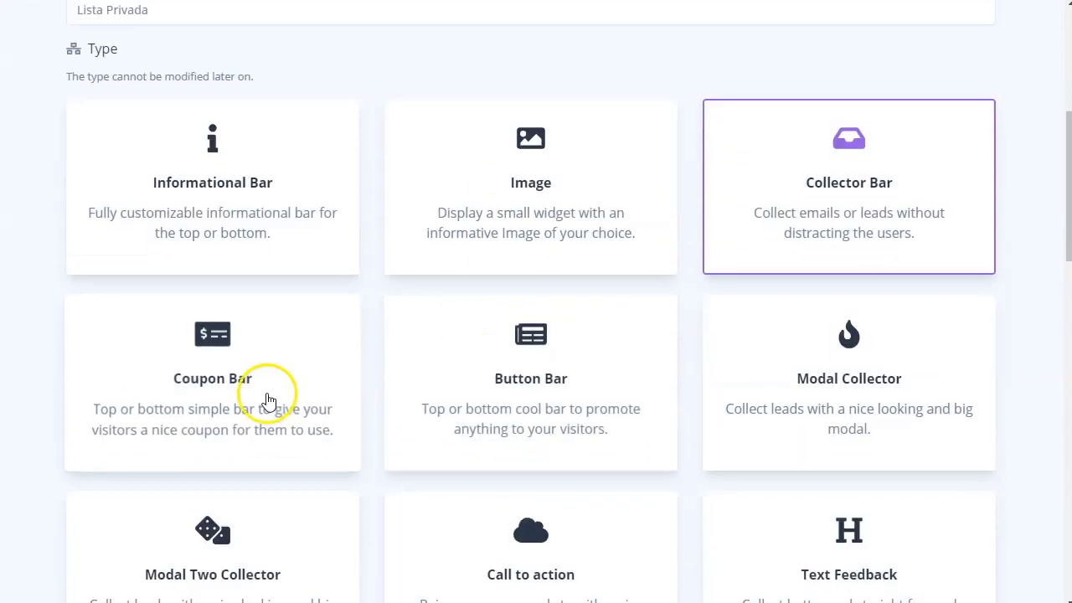
pyautogui.click(270, 394)
pyautogui.scroll(3, 567, 259)
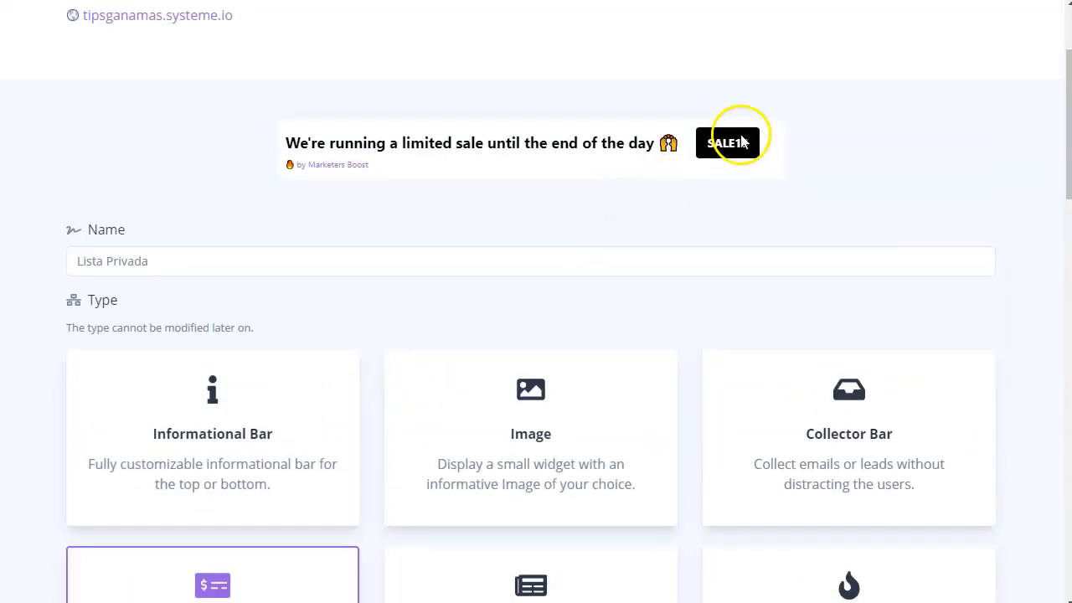
pyautogui.scroll(-2, 594, 450)
pyautogui.click(589, 468)
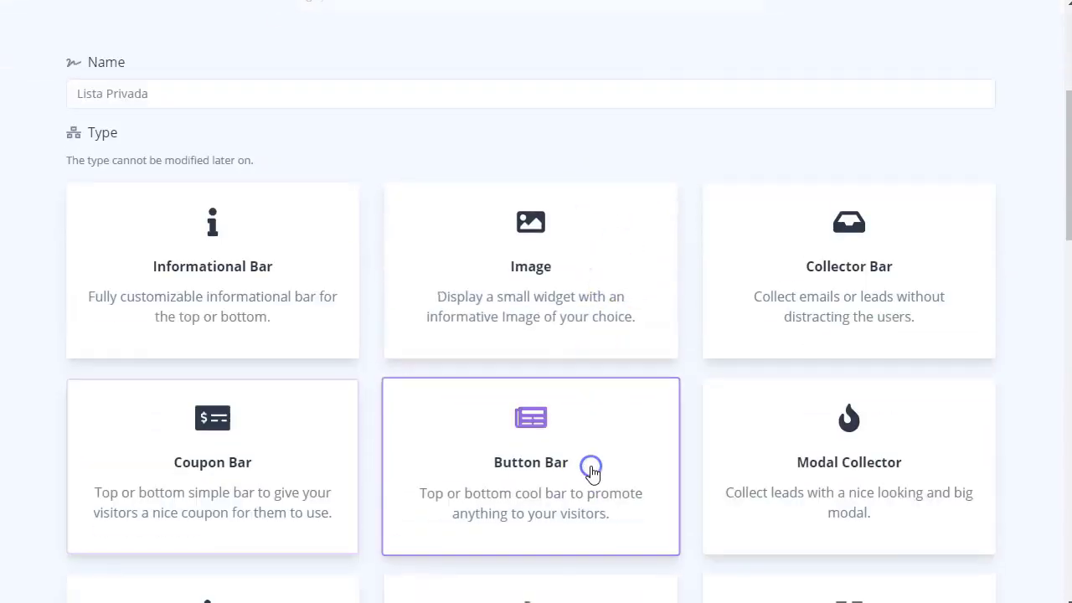
pyautogui.scroll(3, 589, 469)
# Step: Preview the Modal Collector and Modal Two Collector notification types
pyautogui.scroll(-4, 536, 251)
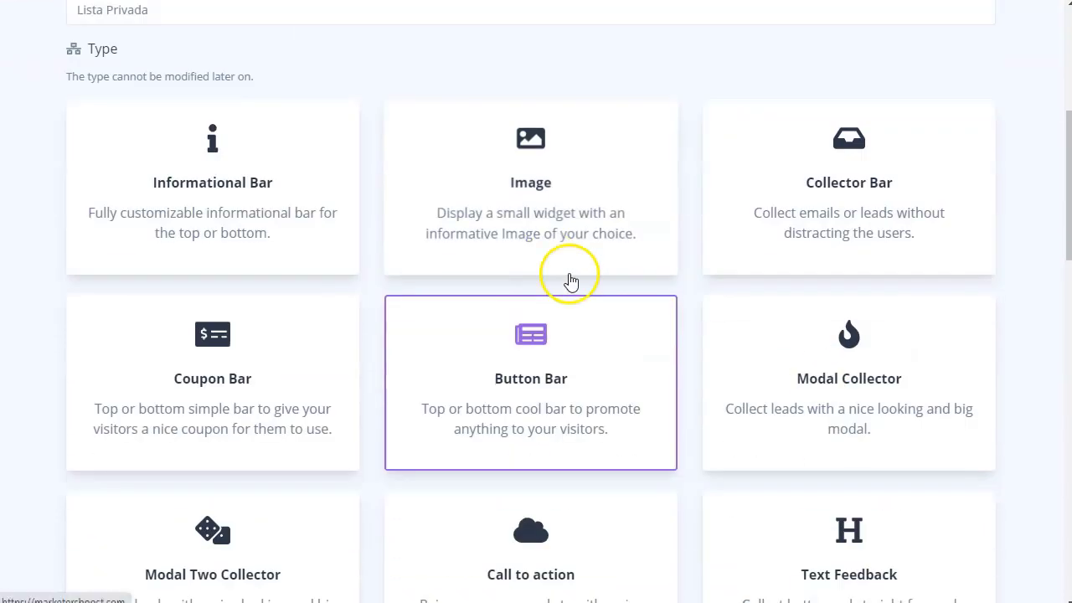
pyautogui.click(866, 396)
pyautogui.scroll(6, 749, 383)
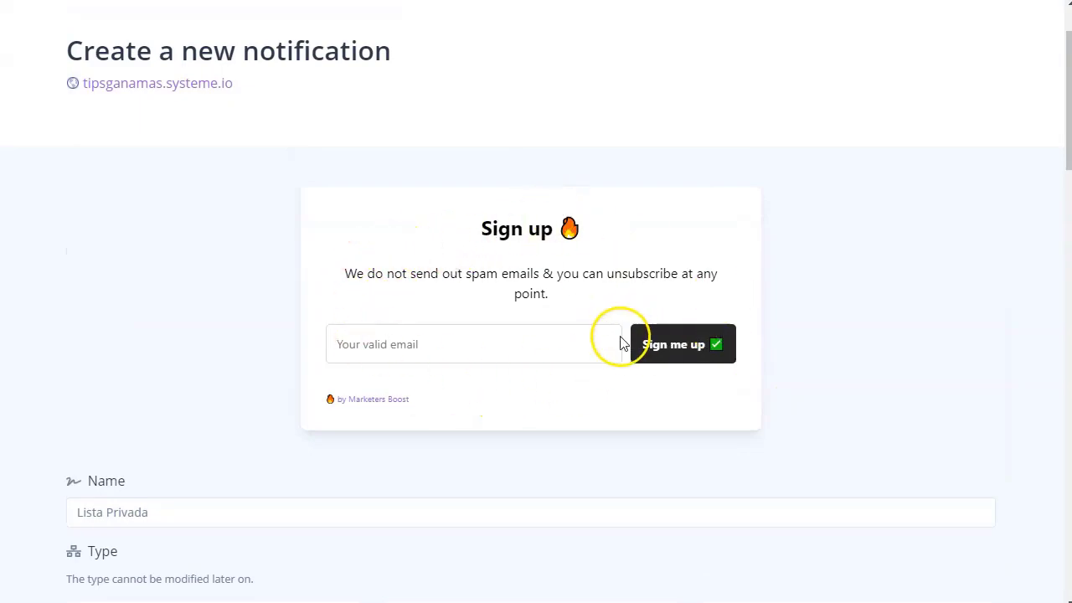
pyautogui.scroll(-10, 512, 337)
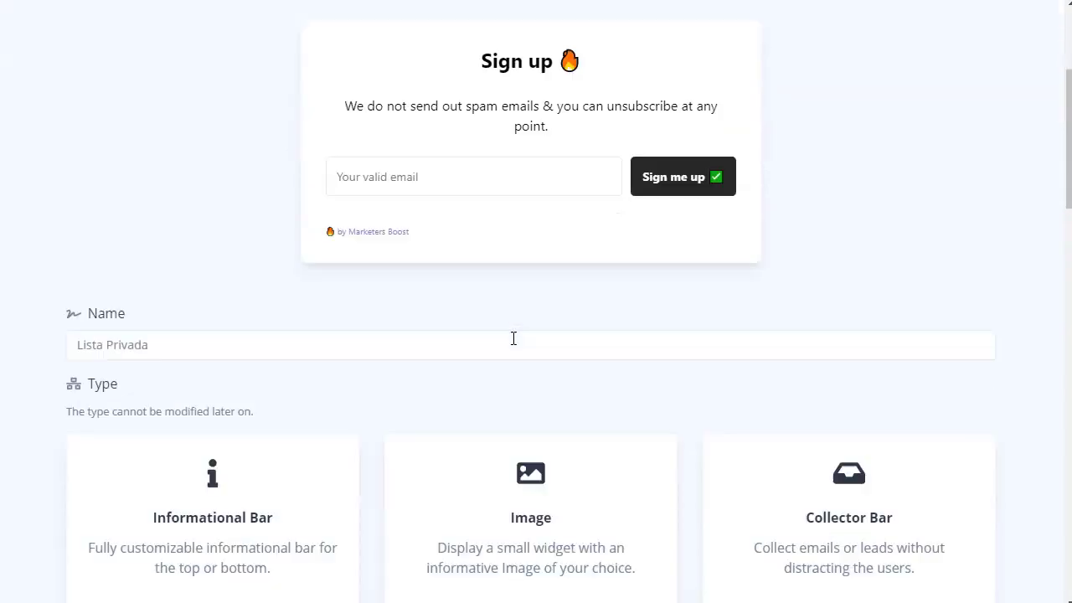
pyautogui.click(289, 356)
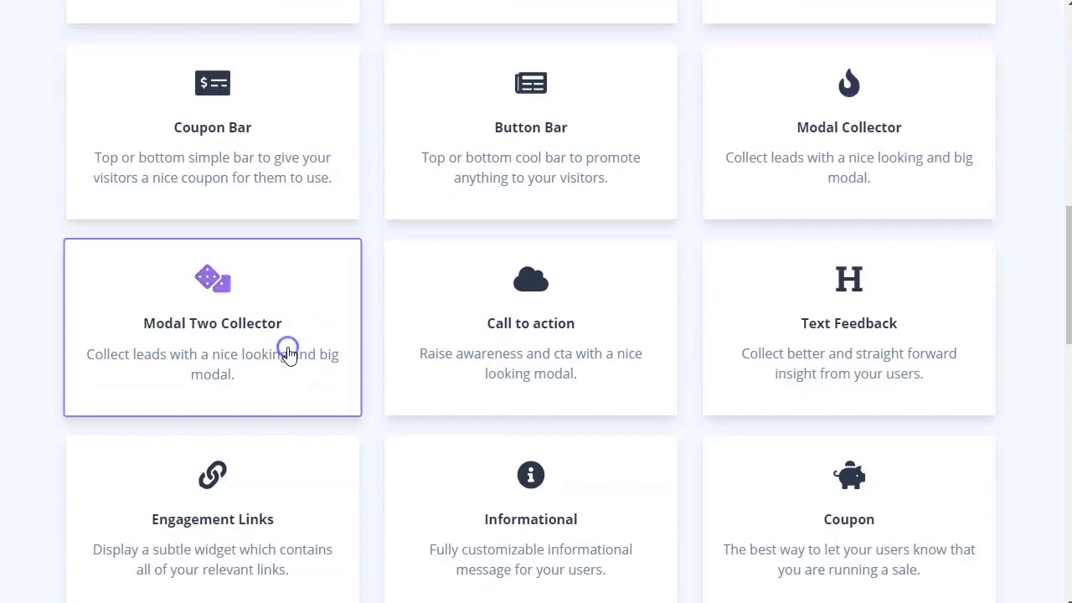
pyautogui.scroll(7, 653, 335)
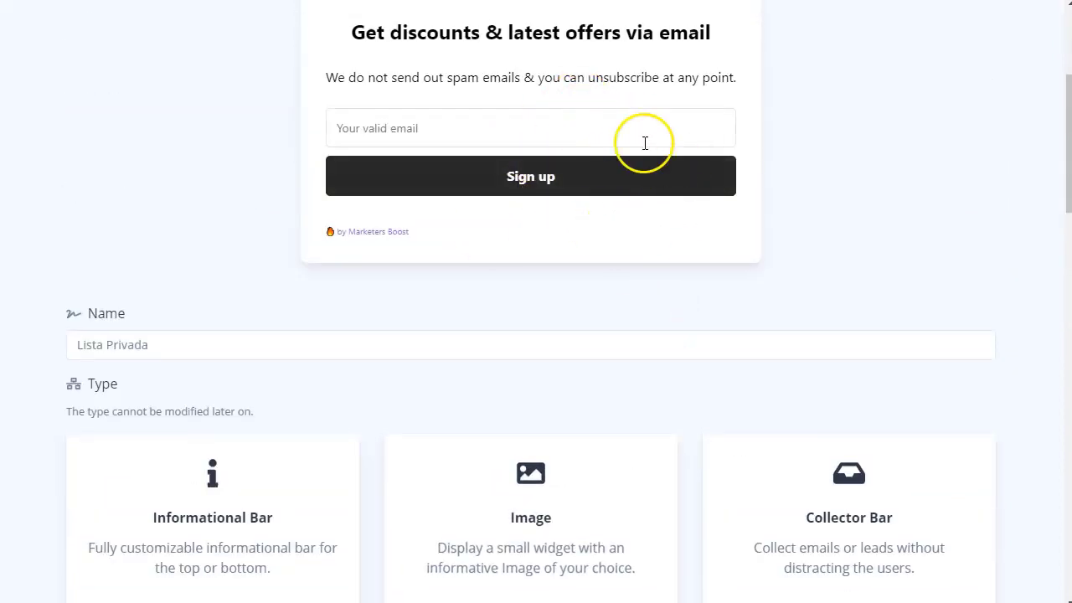
# Step: Preview the Call to action and Text Feedback notification types
pyautogui.scroll(-3, 467, 494)
pyautogui.scroll(-2, 467, 494)
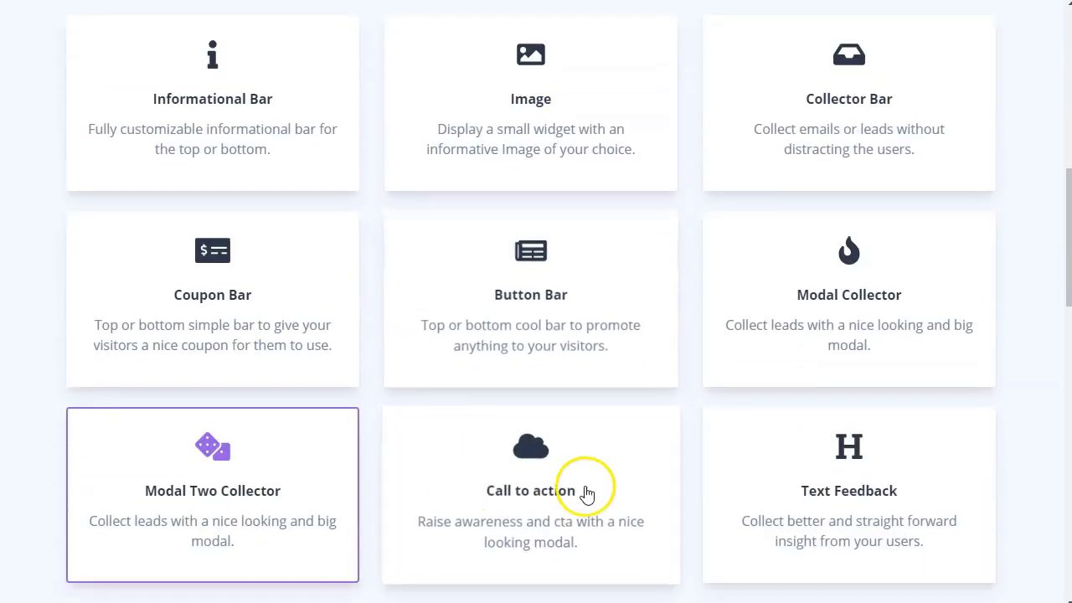
pyautogui.click(585, 490)
pyautogui.scroll(4, 586, 494)
pyautogui.scroll(3, 586, 494)
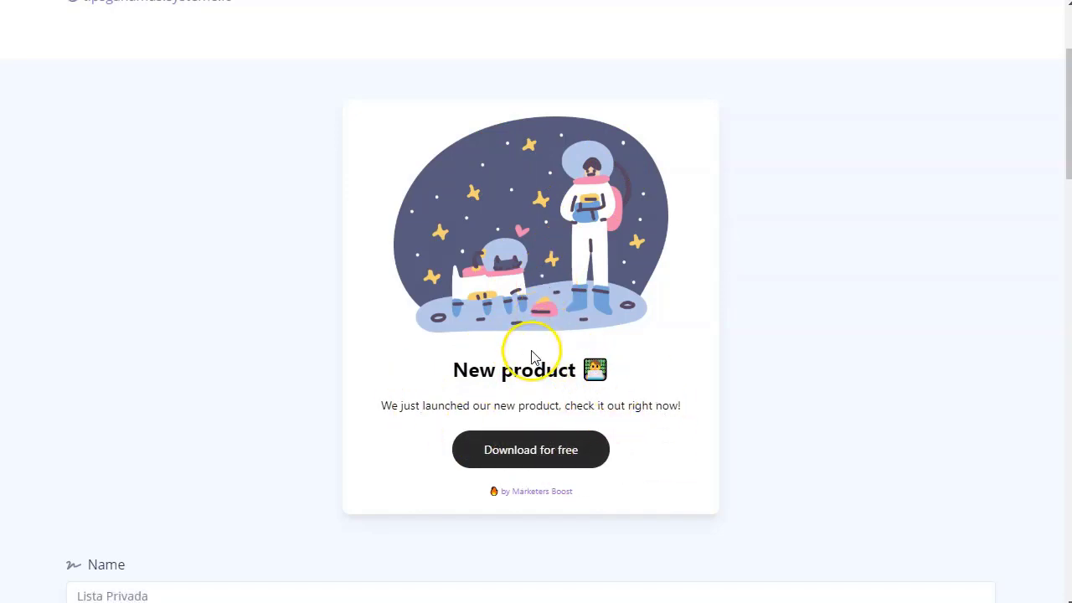
pyautogui.scroll(-3, 531, 354)
pyautogui.scroll(-8, 578, 233)
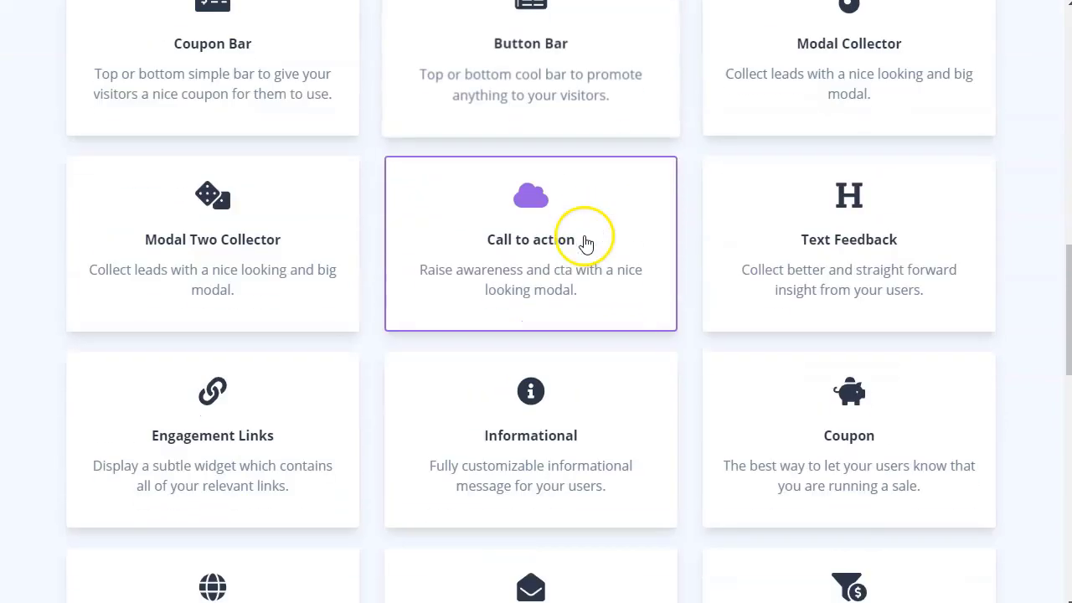
pyautogui.scroll(8, 790, 268)
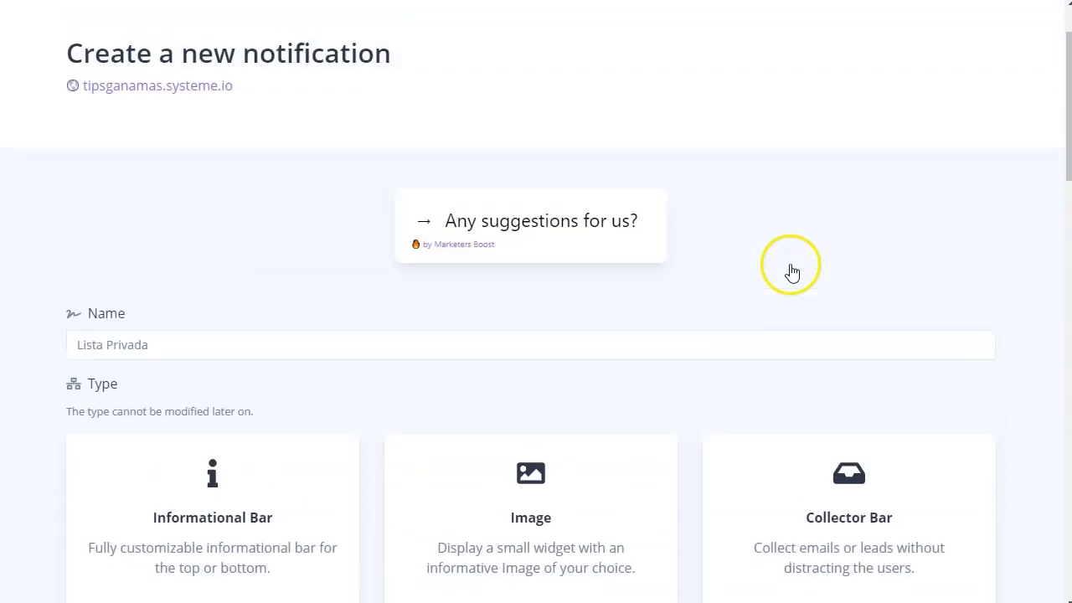
pyautogui.scroll(1, 791, 273)
# Step: Choose the Countdown Collector type for the Lista Privada notification, check its preview and create the notification
pyautogui.scroll(-13, 654, 371)
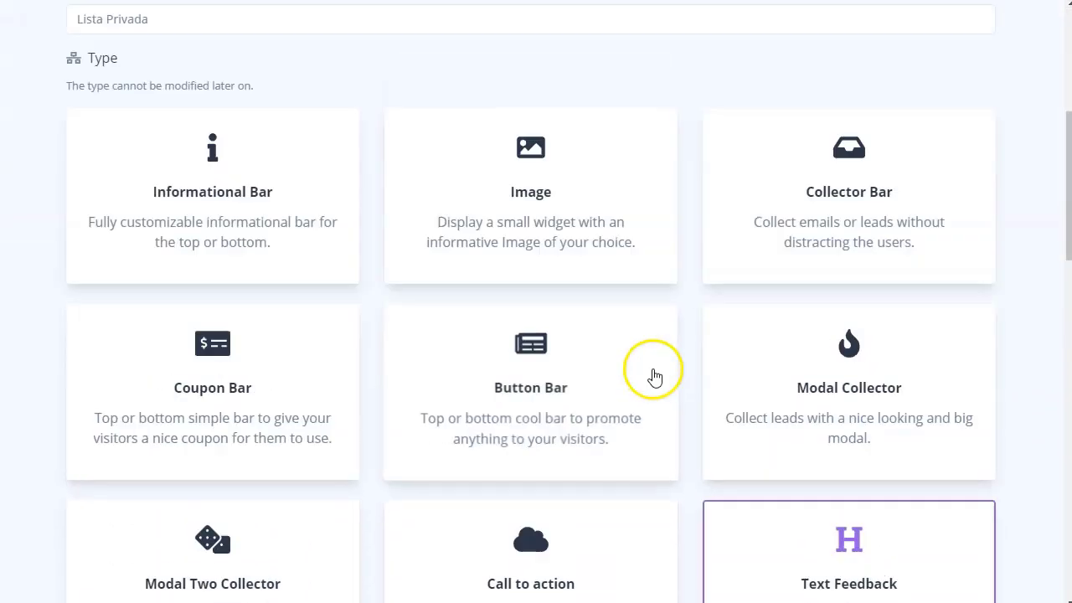
pyautogui.scroll(-7, 651, 347)
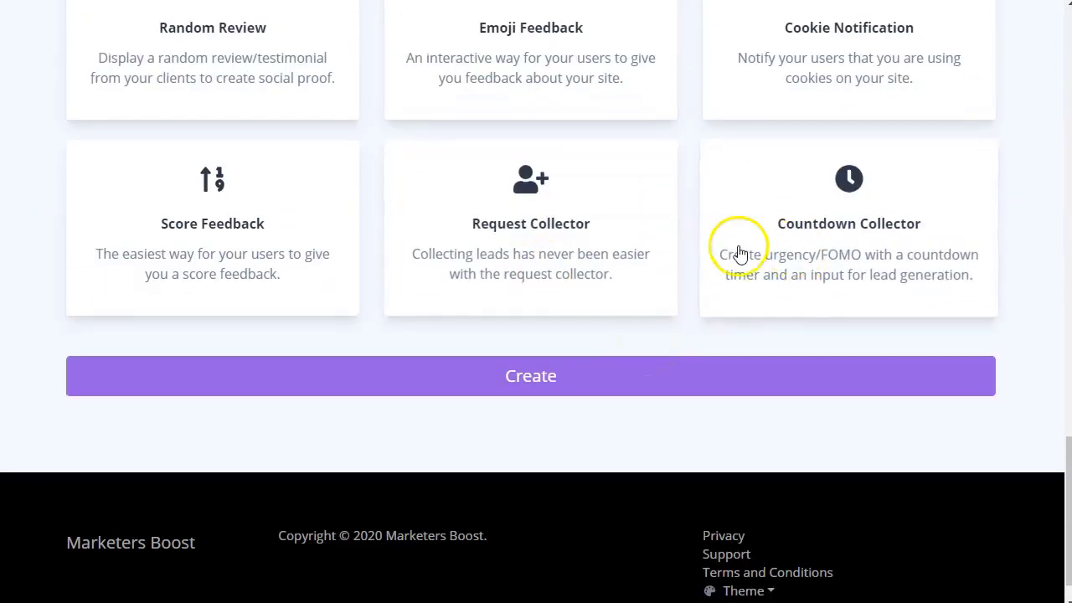
pyautogui.click(838, 254)
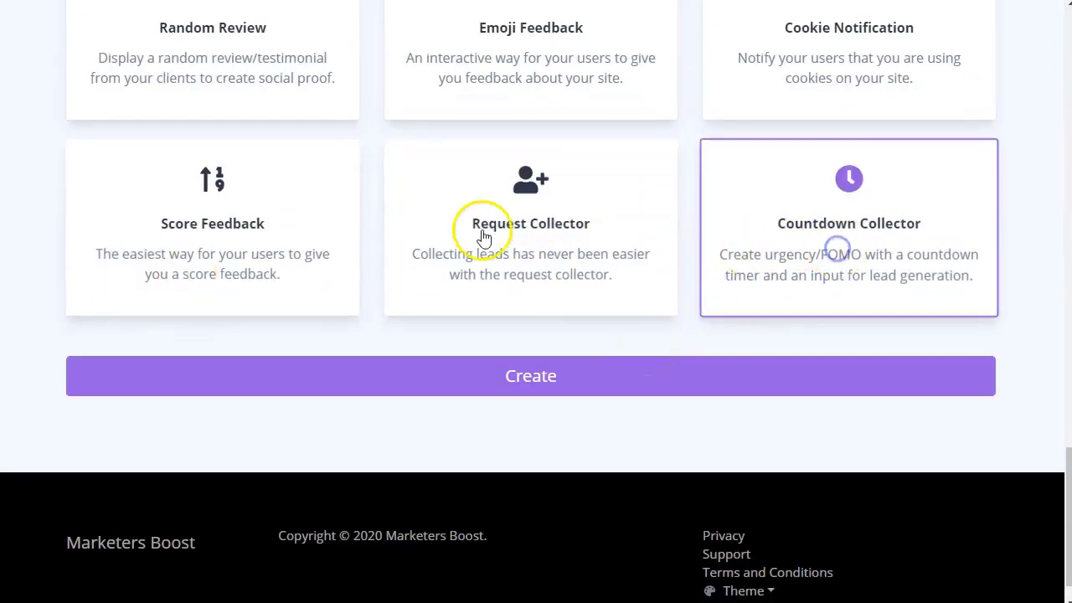
pyautogui.scroll(15, 445, 215)
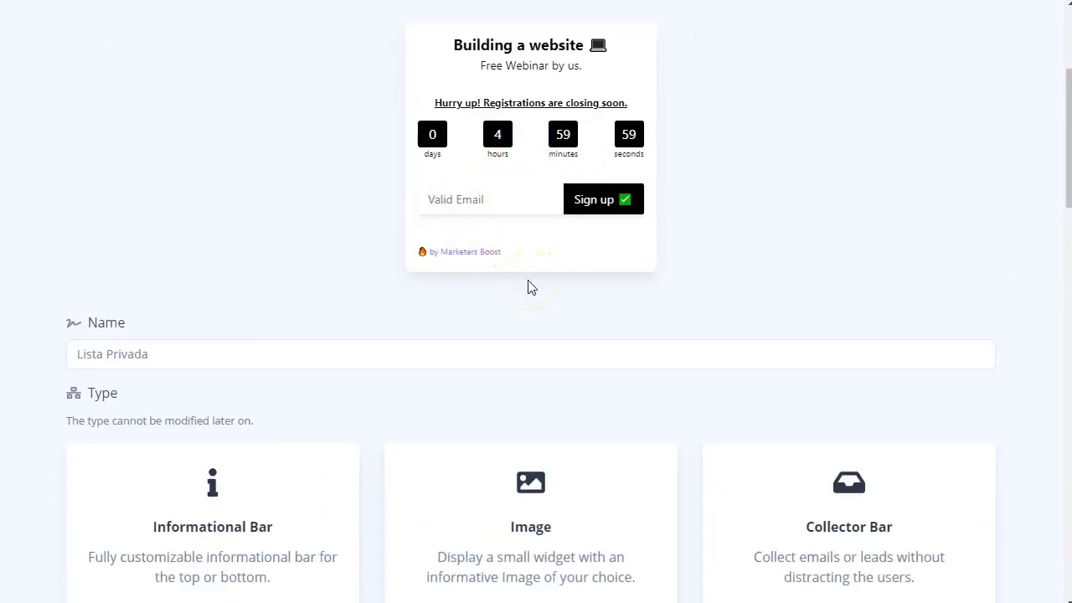
pyautogui.click(570, 360)
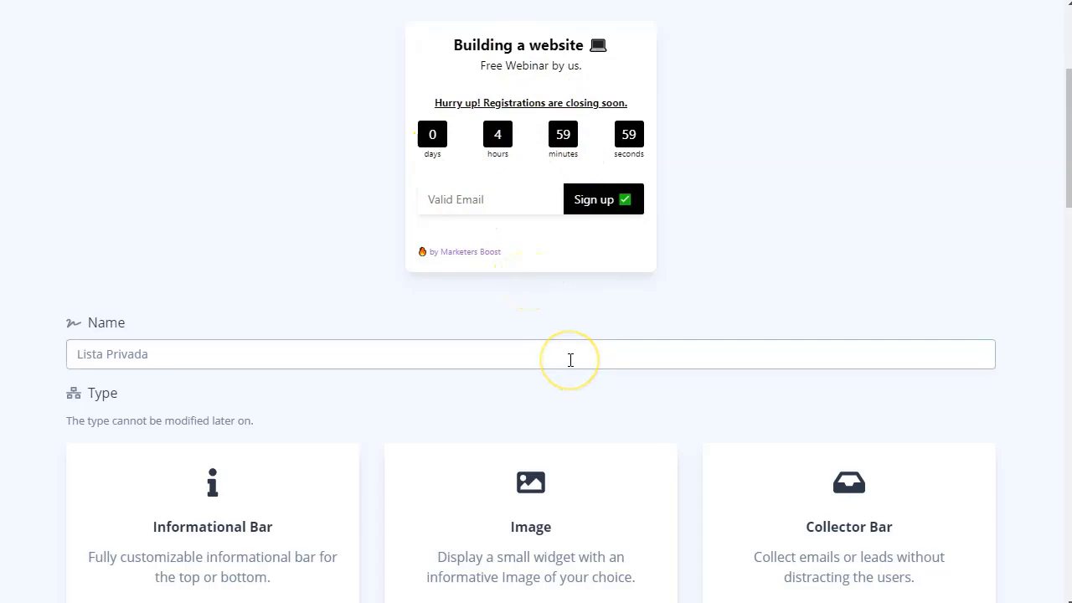
pyautogui.scroll(-1, 571, 360)
pyautogui.scroll(-15, 571, 361)
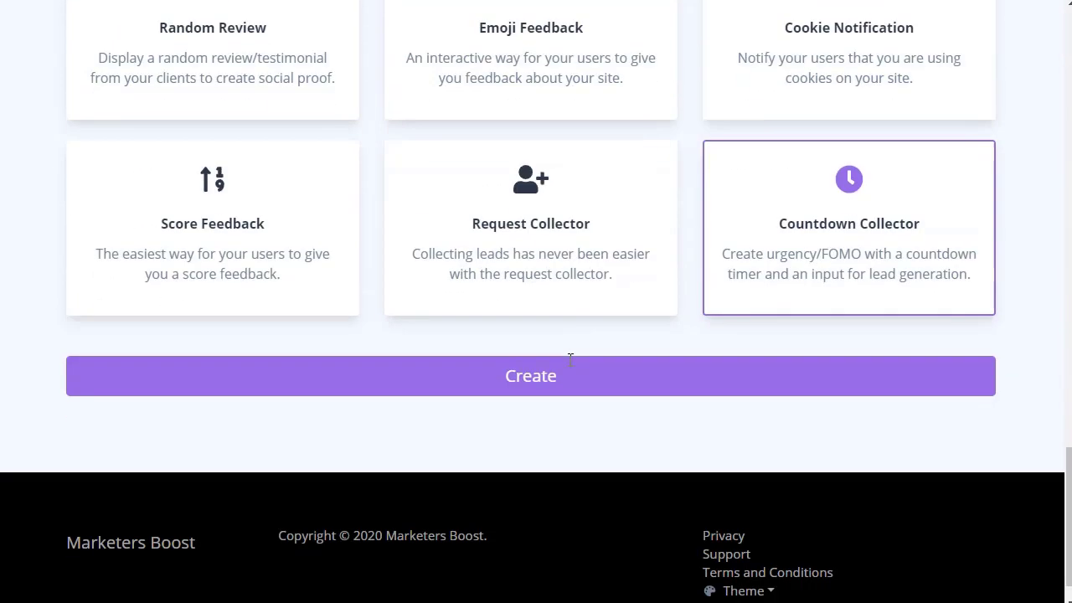
pyautogui.click(528, 391)
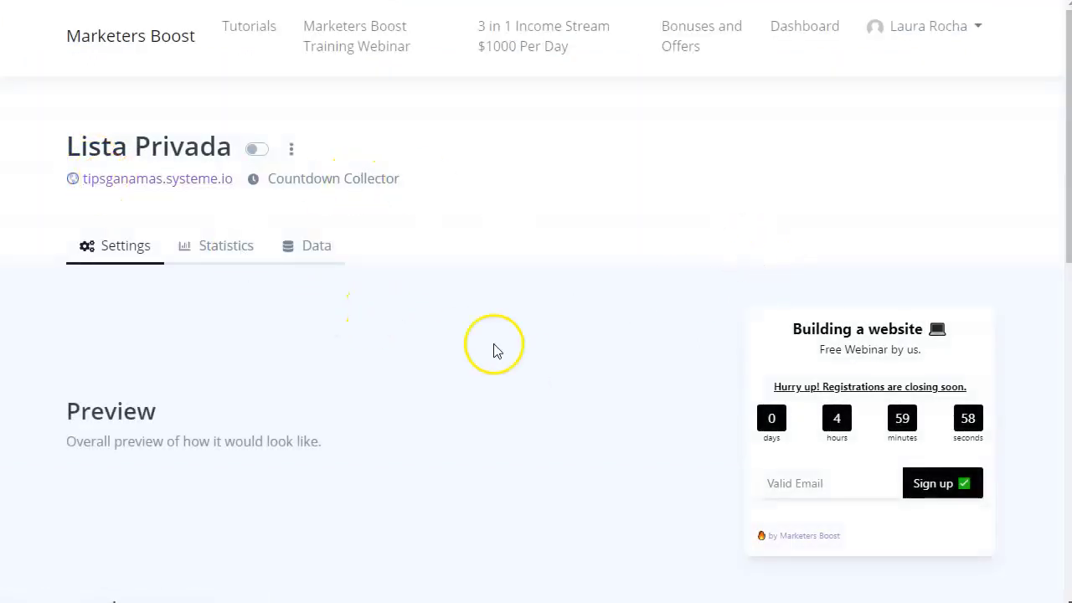
# Step: Change the title message to "Acceso Lista Privada", keeping the laptop emoji, and check it in the preview
pyautogui.scroll(-1, 494, 351)
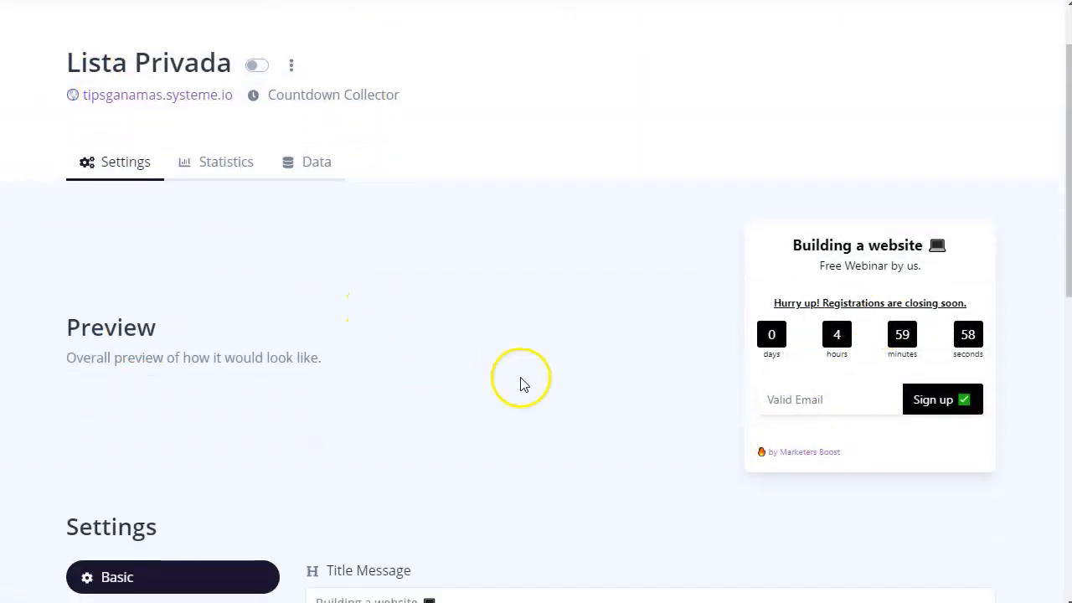
pyautogui.scroll(-3, 521, 384)
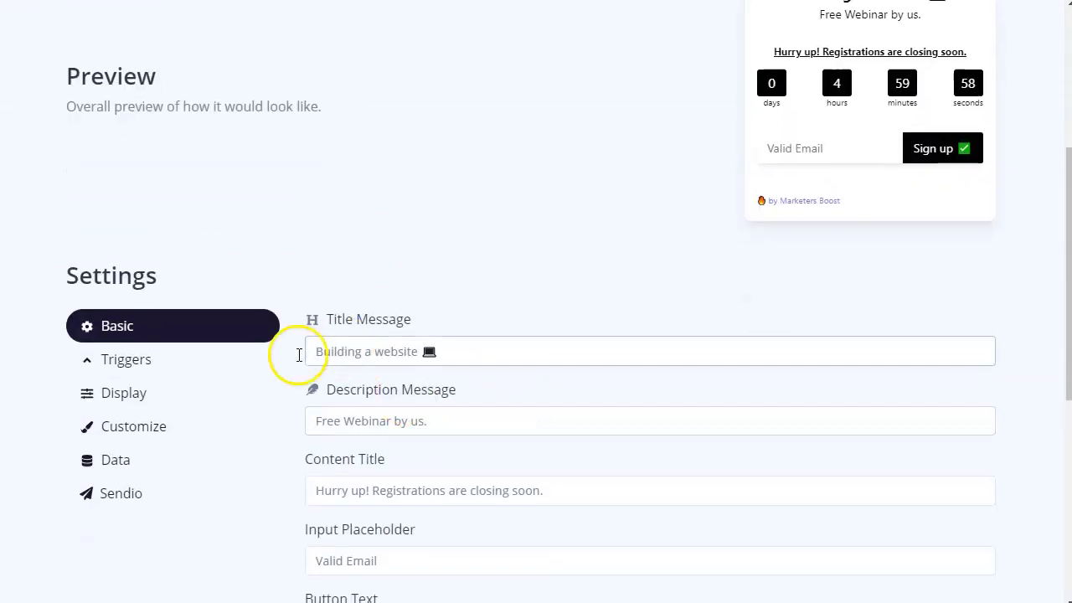
pyautogui.click(368, 348)
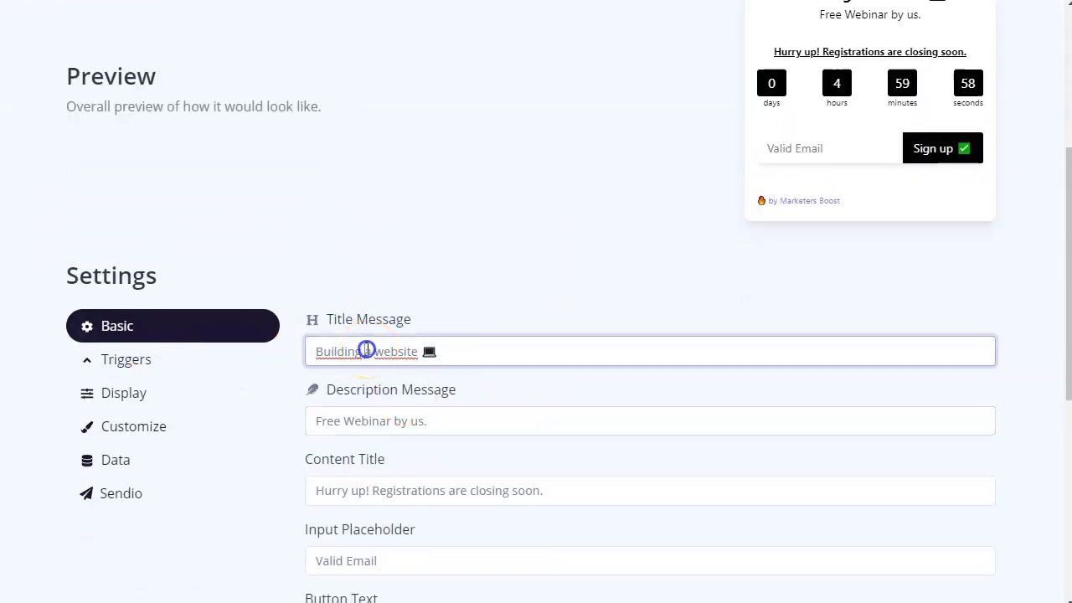
pyautogui.moveTo(416, 350); pyautogui.dragTo(311, 356)
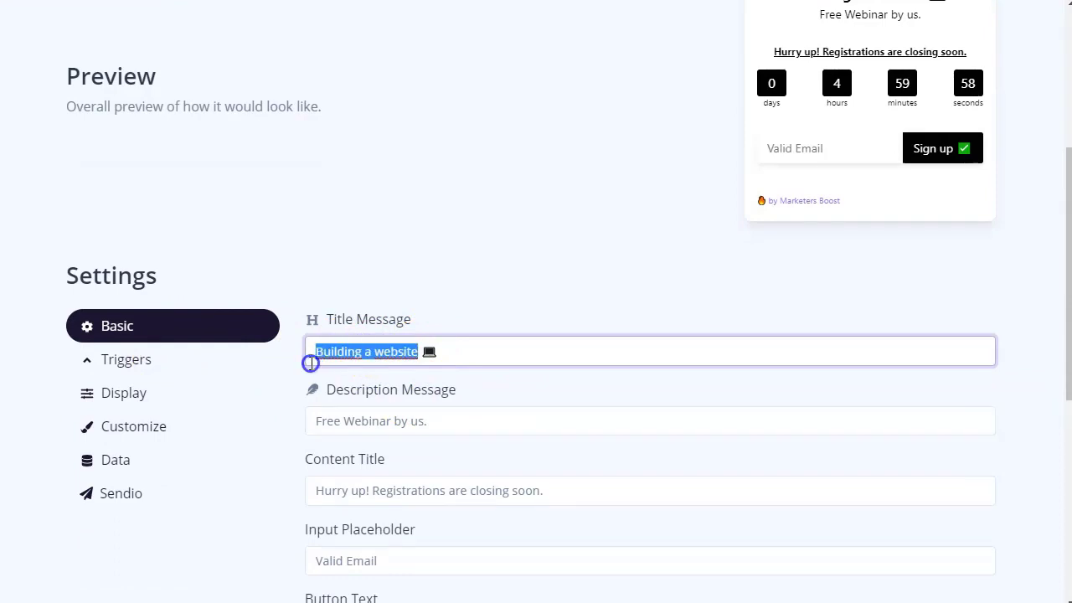
pyautogui.write('Acceso Lista Privada')
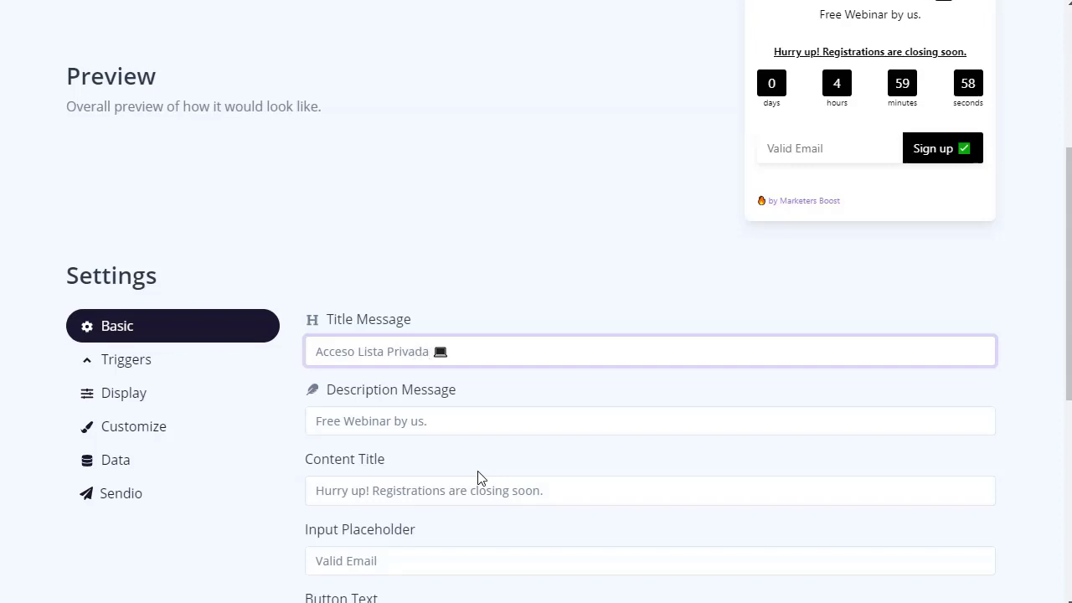
pyautogui.scroll(2, 734, 166)
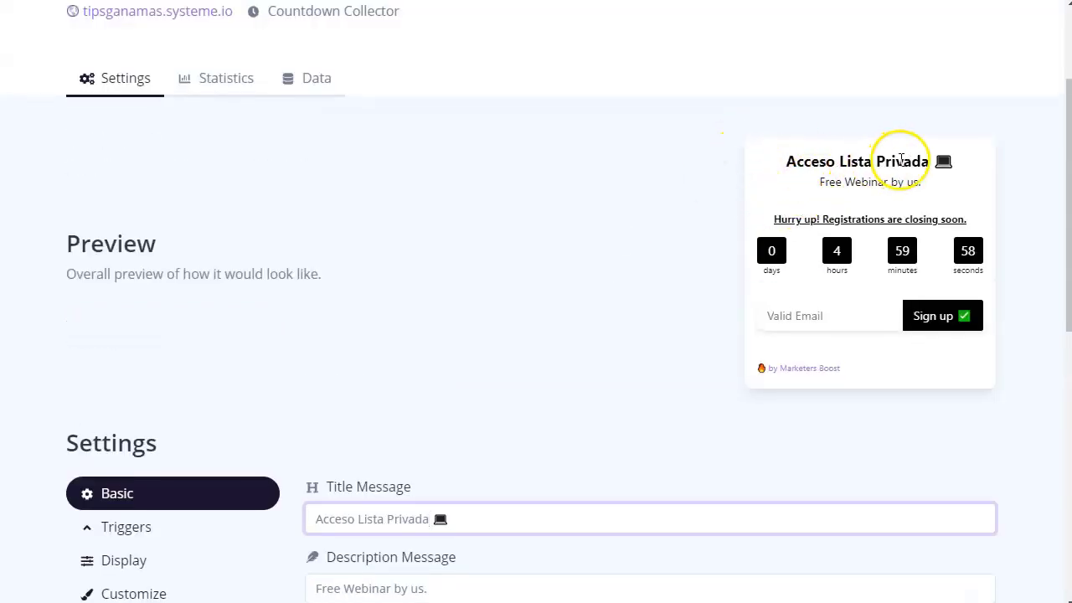
# Step: Set the description message to "Tiempo limitado."
pyautogui.scroll(-2, 642, 306)
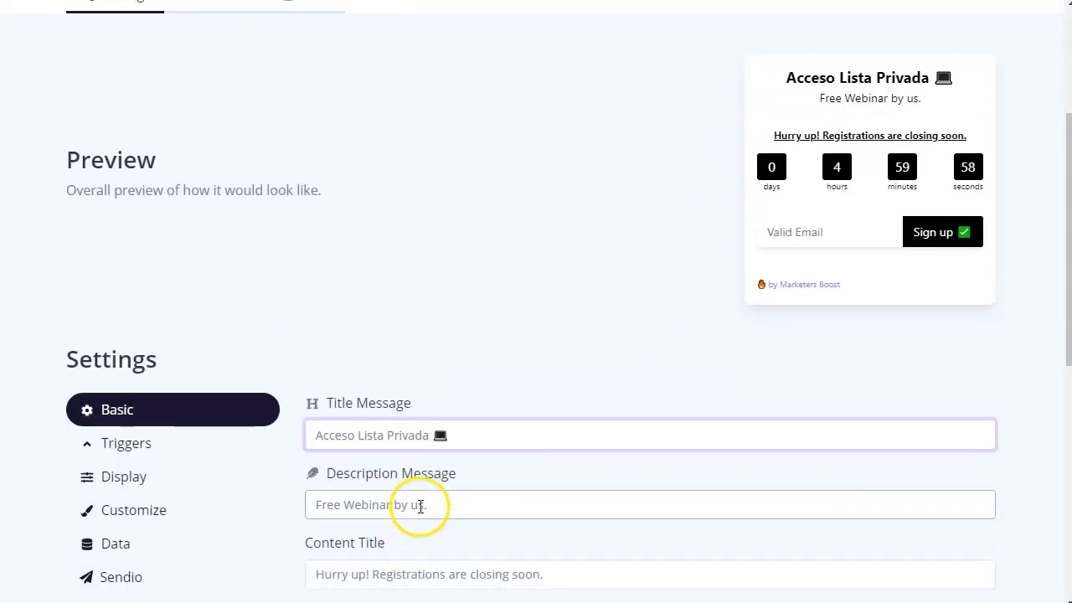
pyautogui.moveTo(423, 507); pyautogui.dragTo(241, 507)
pyautogui.press('BackSpace')
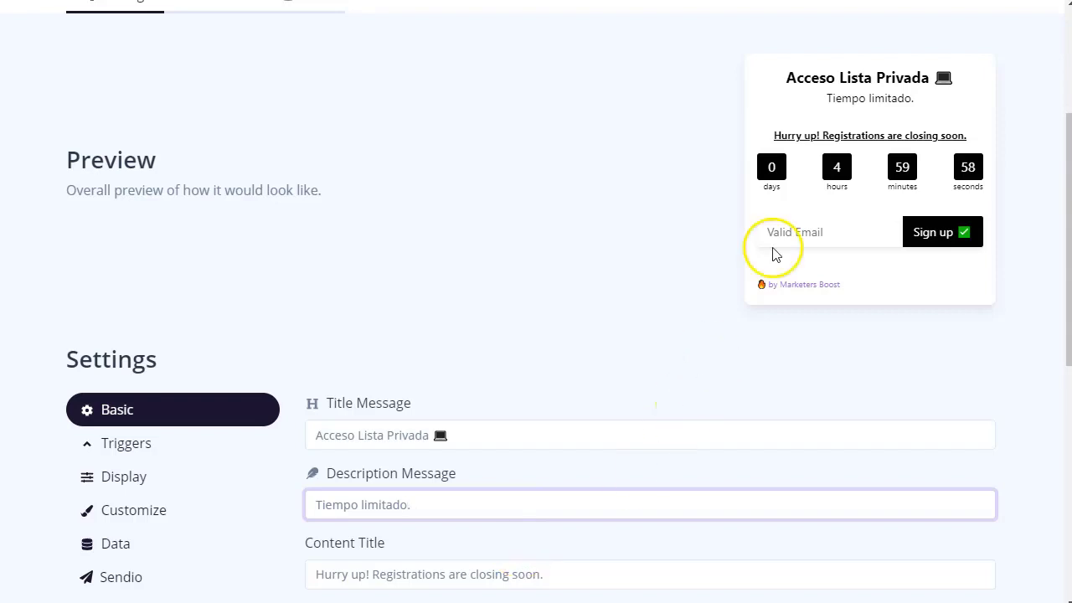
# Step: Set the content title to "Corre! tenemos venta especial" and check it in the preview
pyautogui.scroll(-3, 574, 297)
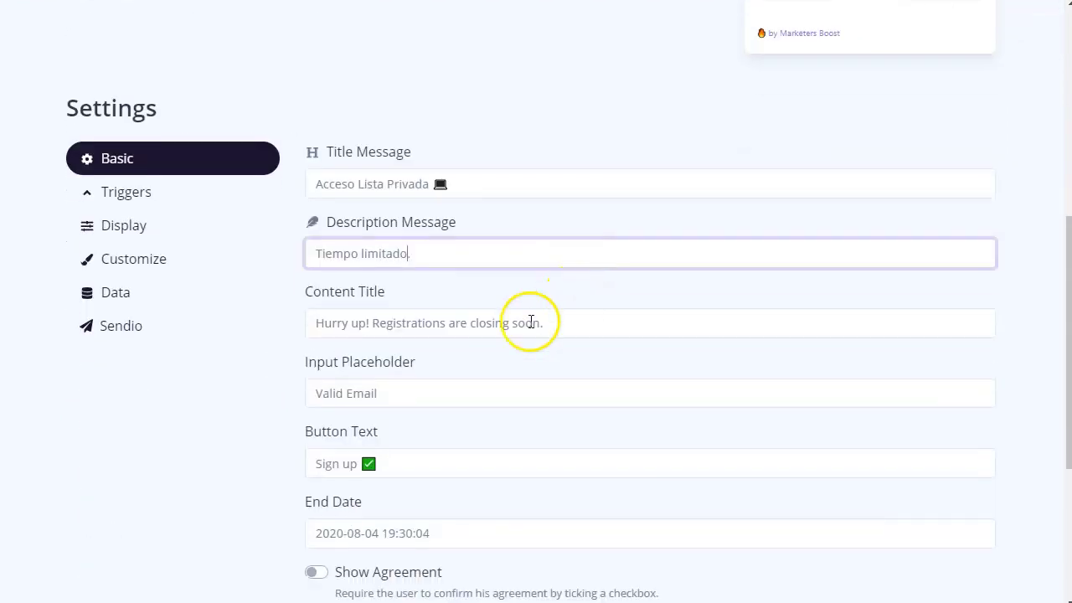
pyautogui.moveTo(314, 327); pyautogui.dragTo(540, 313)
pyautogui.write('Corre! tenemos venta es')
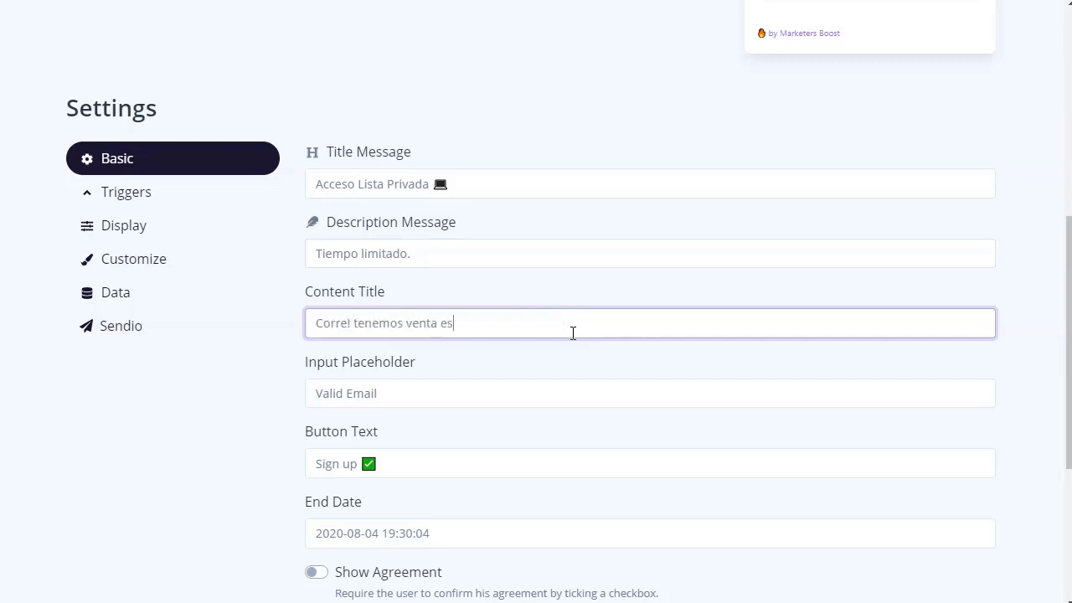
pyautogui.write('pecial')
pyautogui.scroll(2, 573, 333)
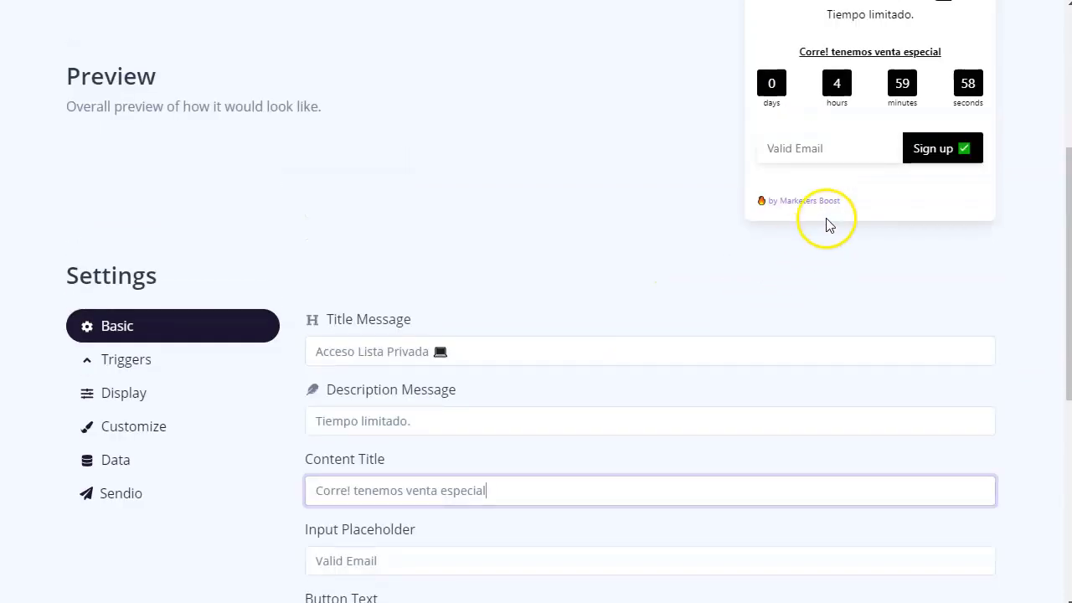
pyautogui.scroll(-2, 788, 218)
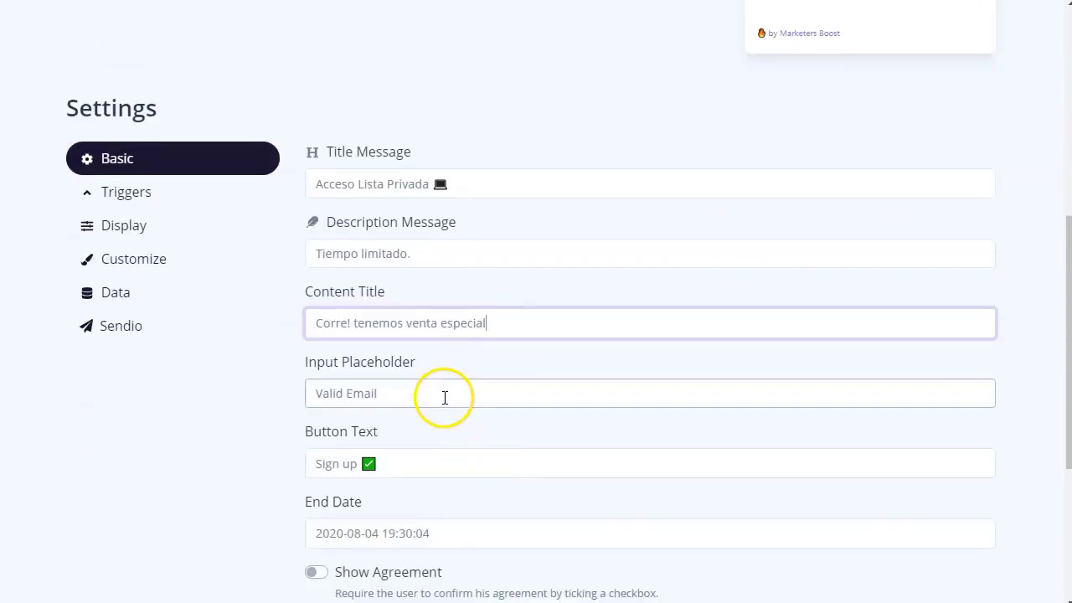
pyautogui.scroll(-1, 459, 462)
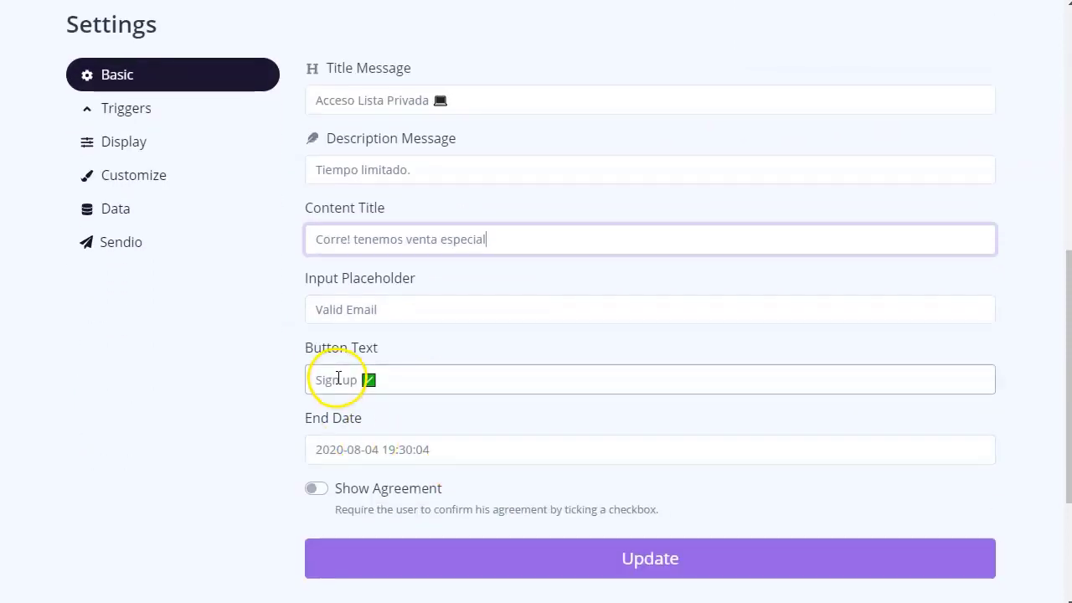
pyautogui.scroll(-1, 503, 402)
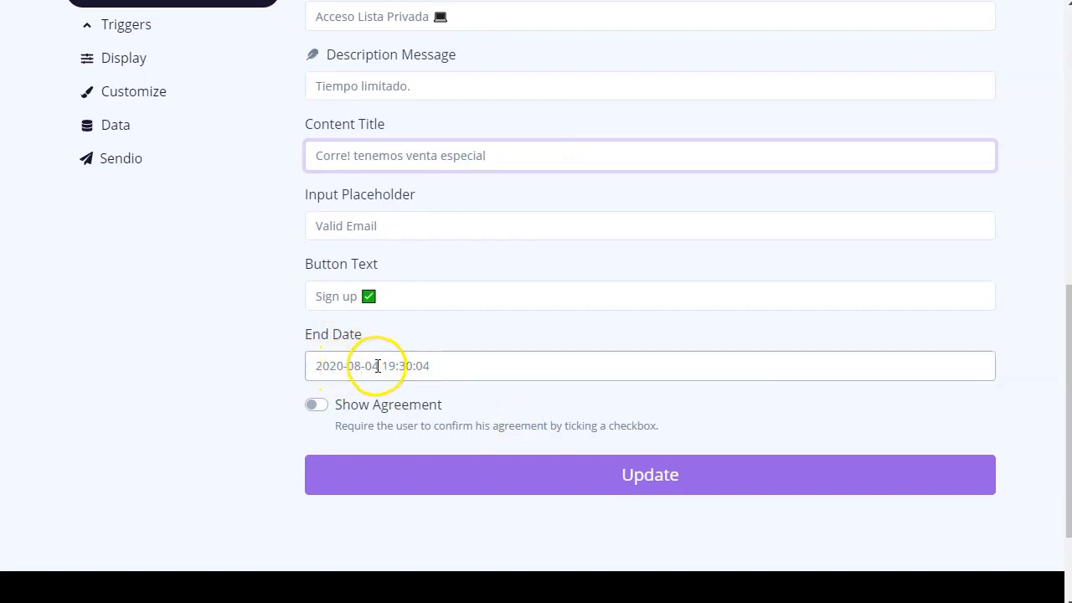
pyautogui.click(372, 366)
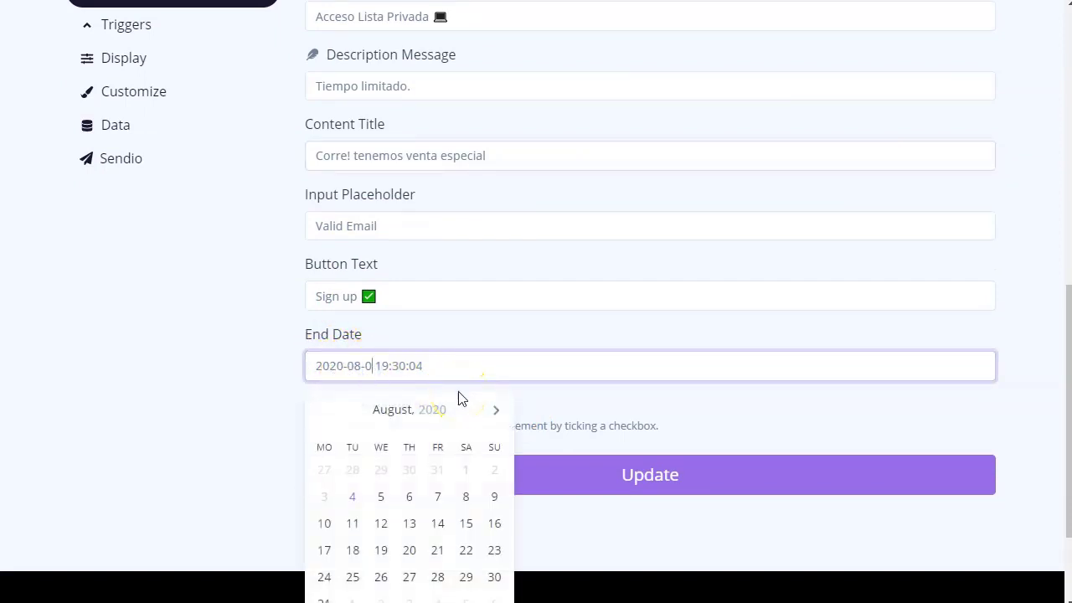
pyautogui.click(251, 407)
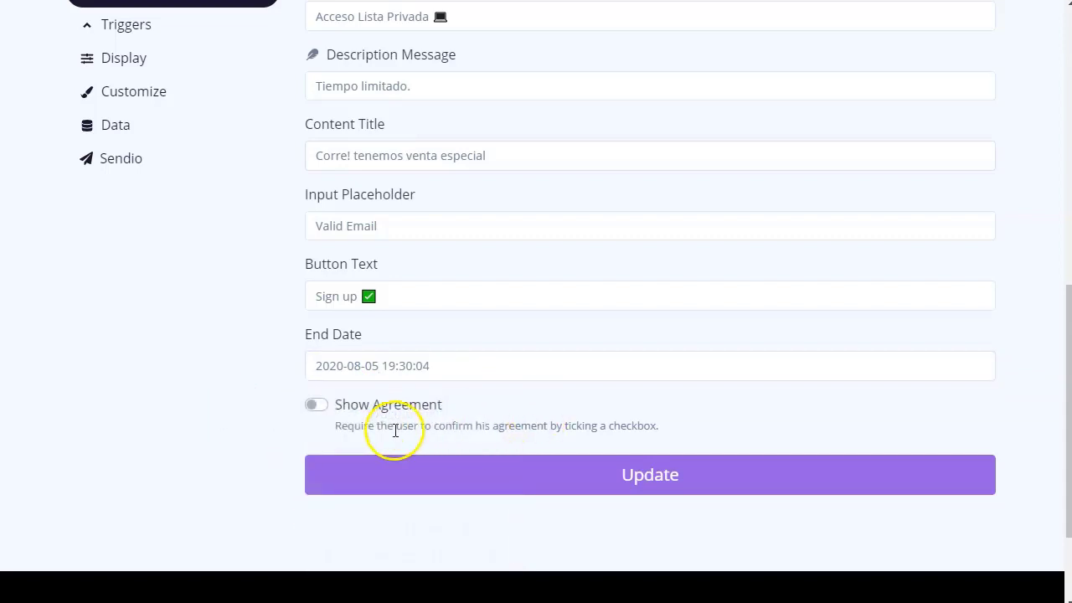
pyautogui.scroll(5, 419, 413)
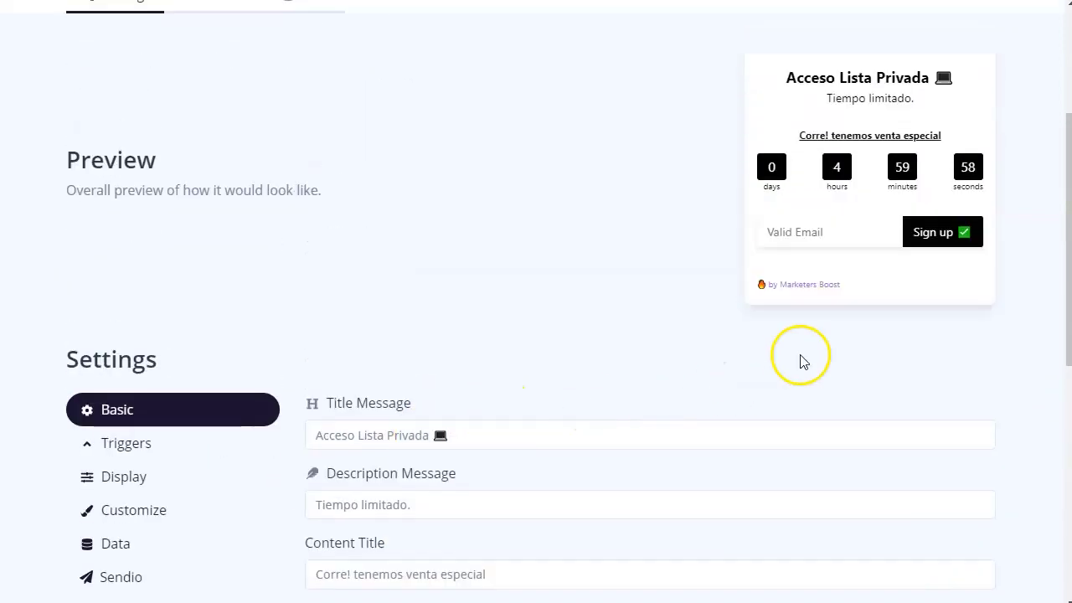
pyautogui.scroll(-6, 679, 334)
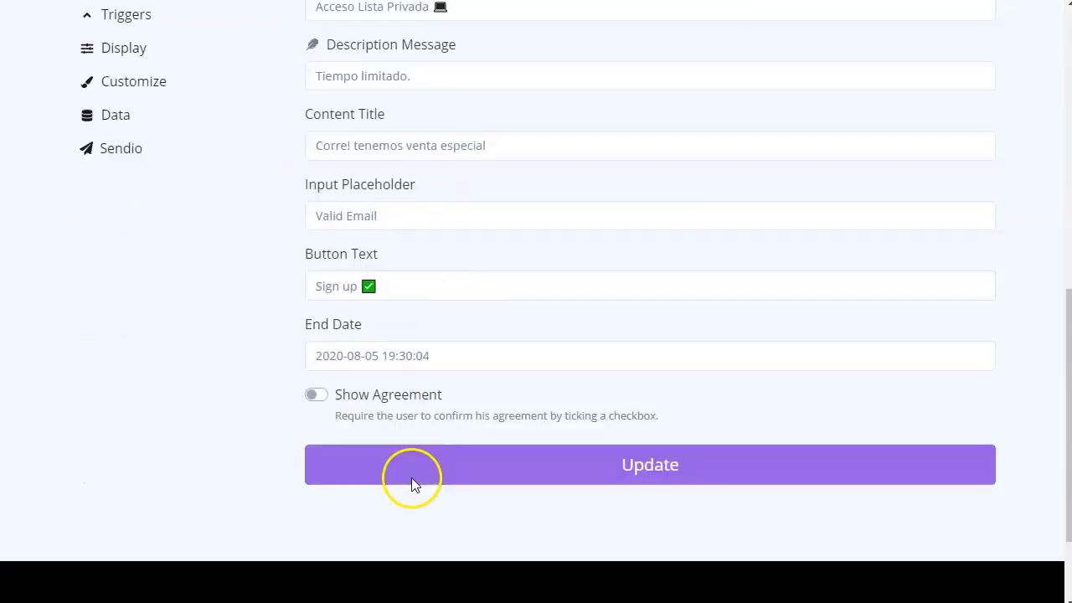
pyautogui.click(317, 322)
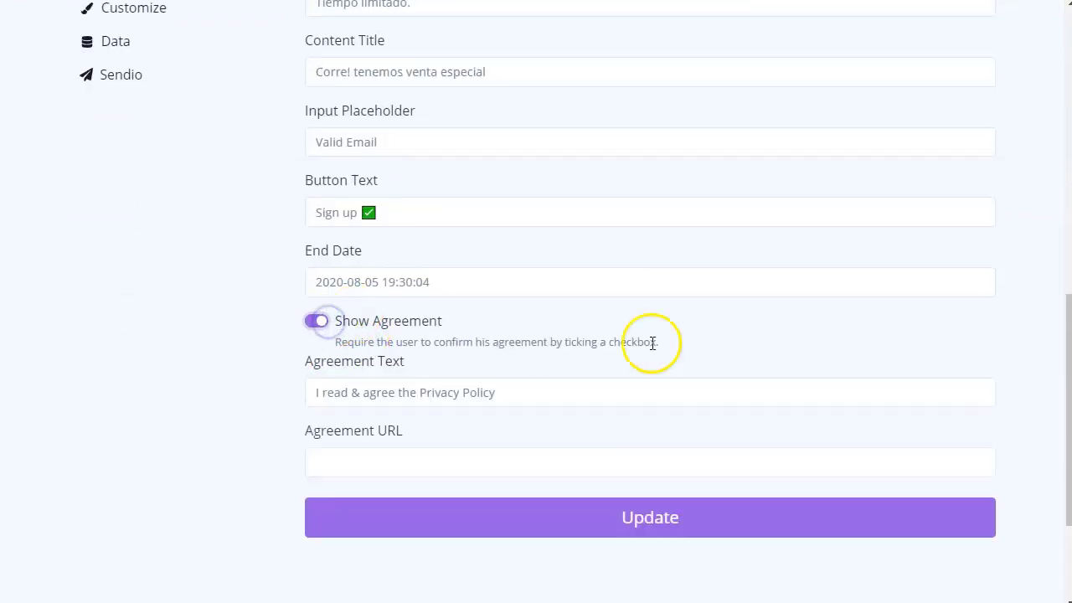
pyautogui.click(328, 390)
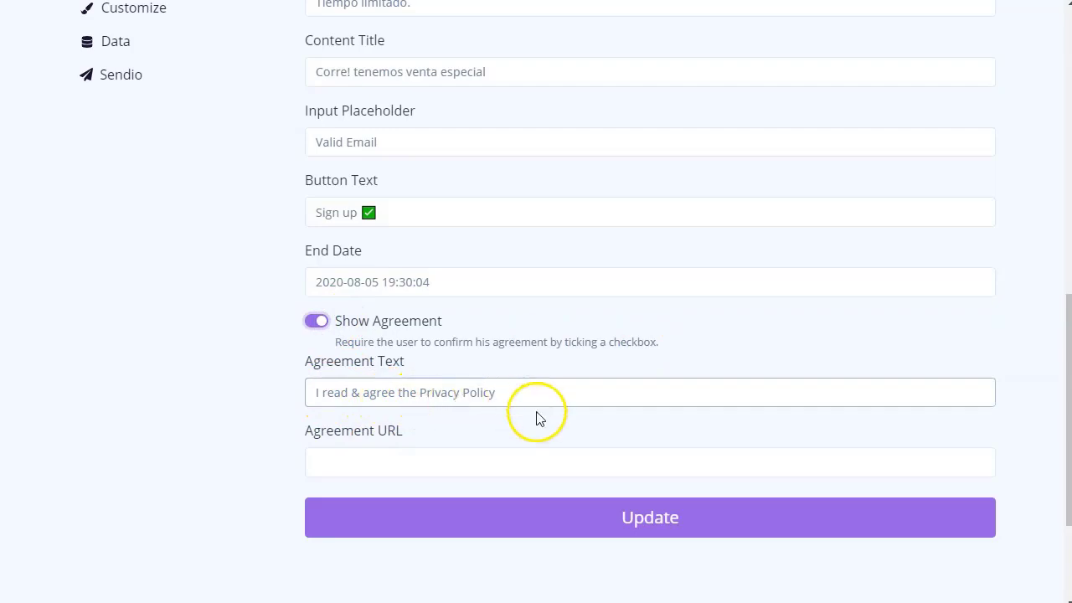
pyautogui.click(515, 465)
pyautogui.click(443, 503)
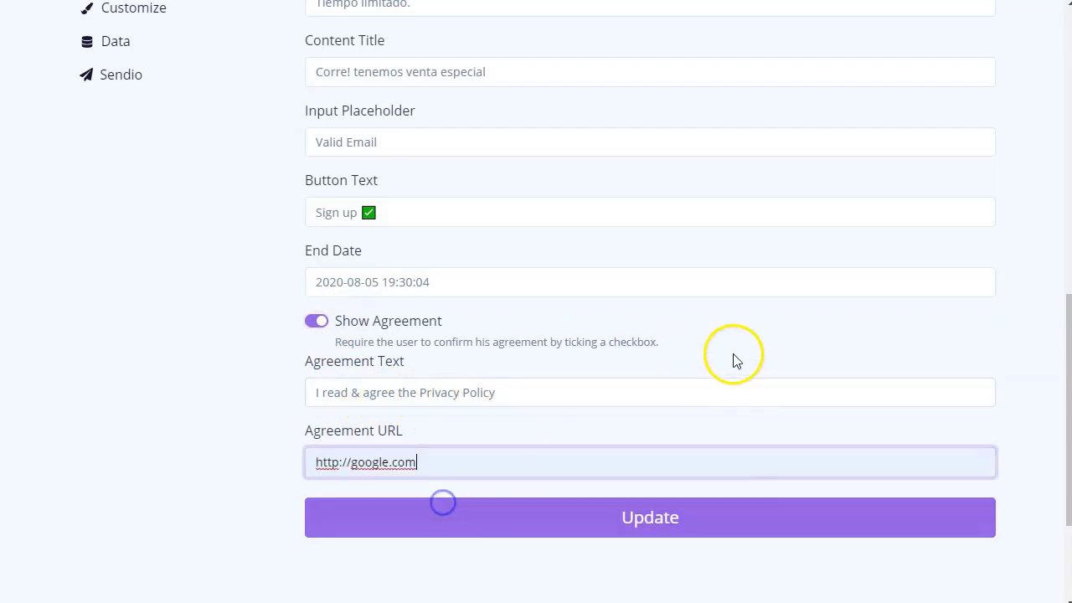
pyautogui.scroll(4, 733, 359)
pyautogui.scroll(-4, 715, 520)
pyautogui.click(714, 519)
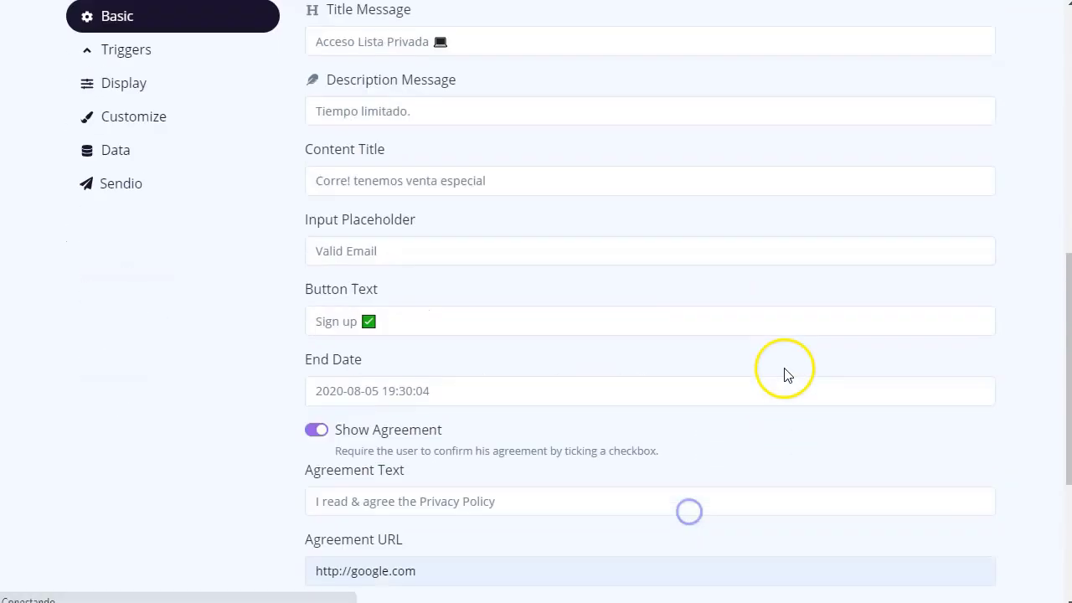
pyautogui.scroll(-4, 821, 364)
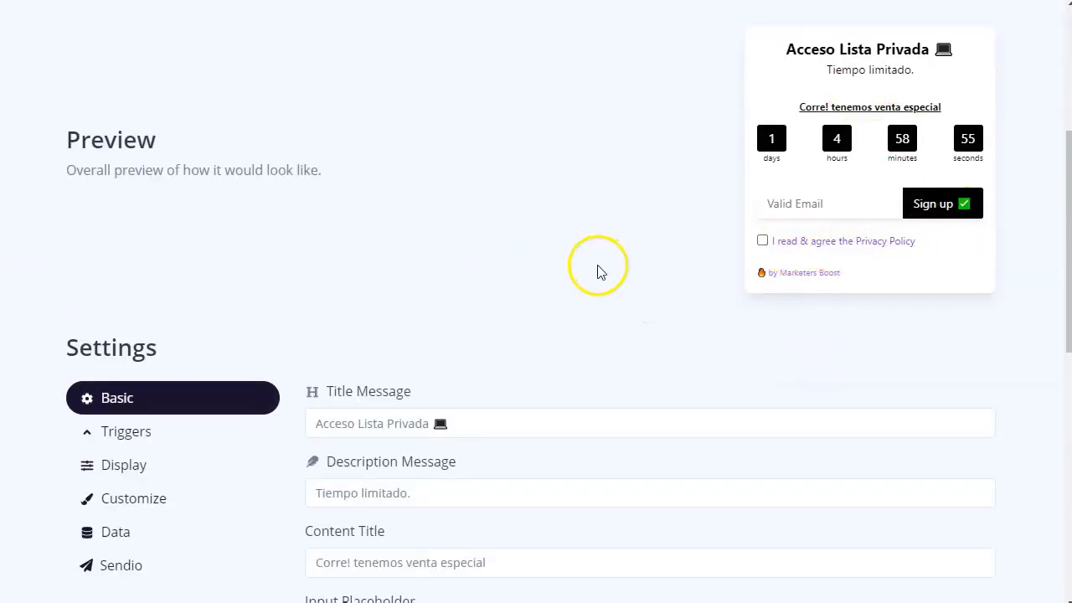
# Step: Review the trigger settings, keep the display frequency at All the time, and save the notification
pyautogui.scroll(-3, 597, 271)
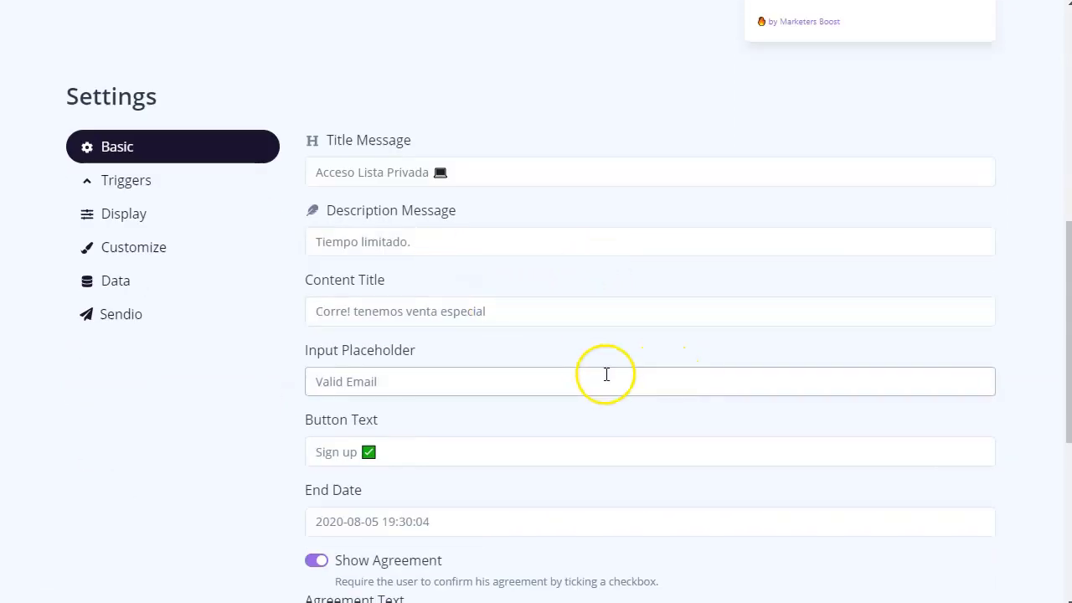
pyautogui.click(130, 183)
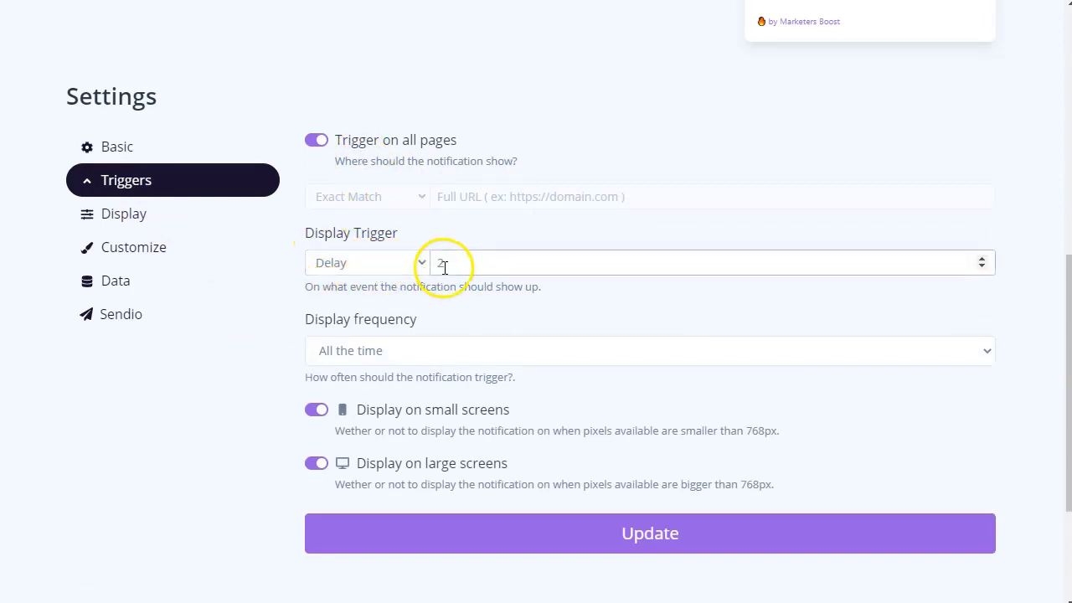
pyautogui.scroll(-1, 403, 354)
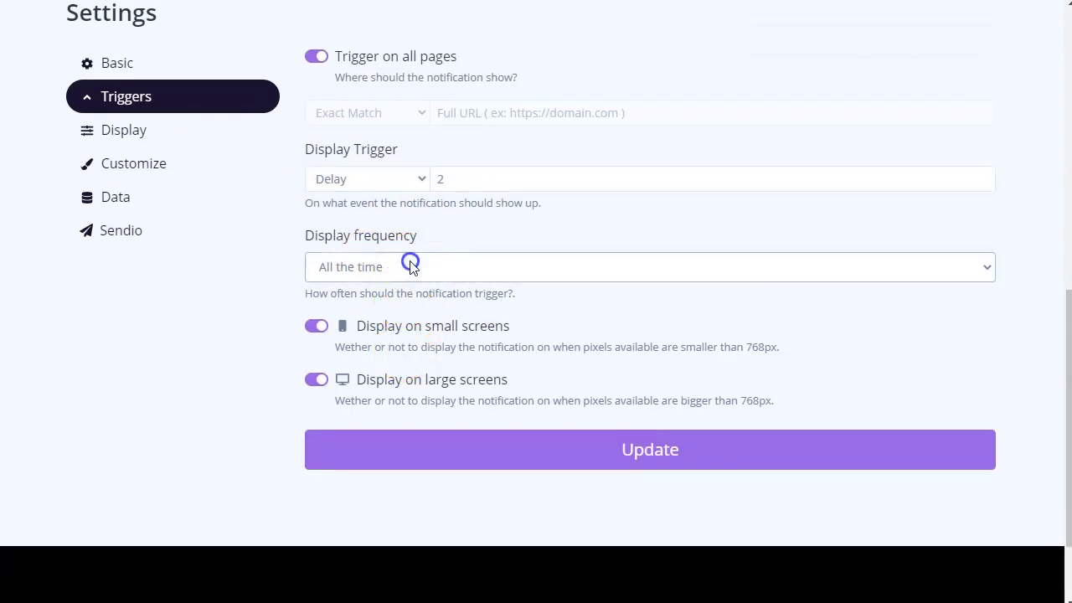
pyautogui.click(411, 267)
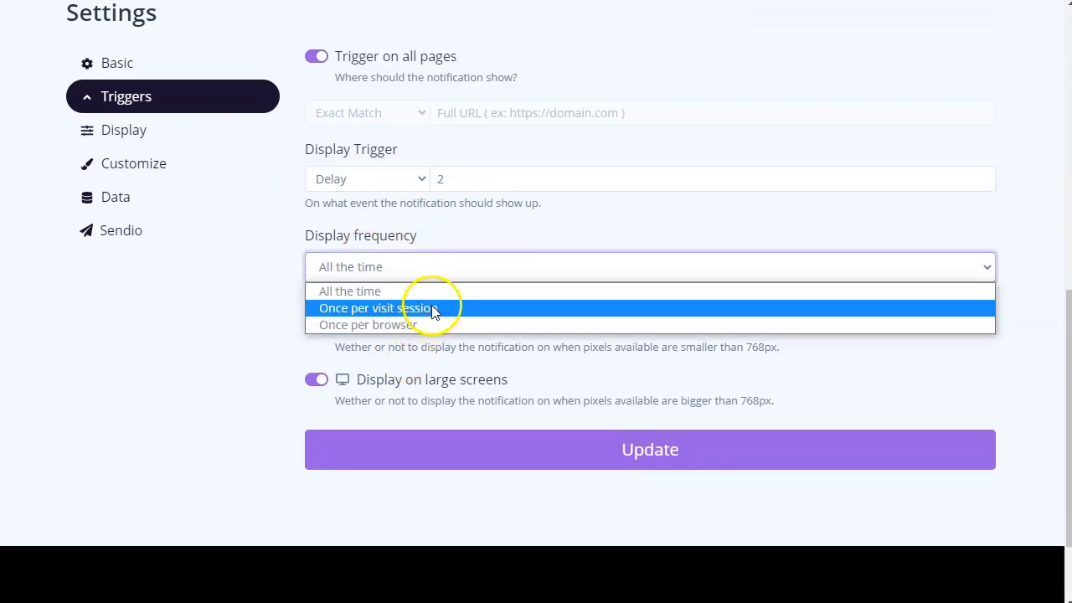
pyautogui.click(227, 364)
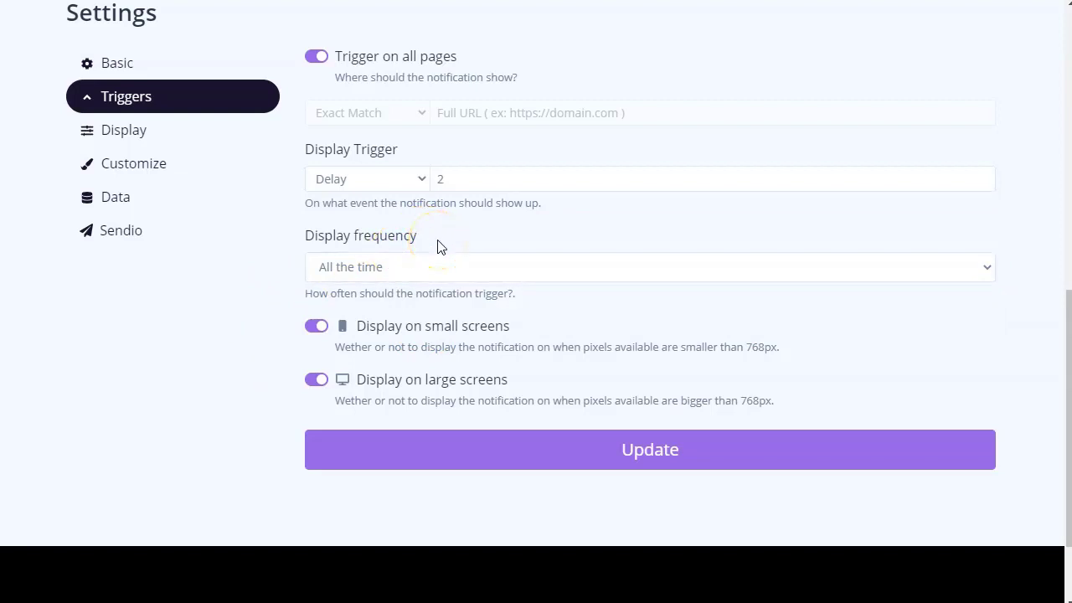
pyautogui.click(457, 333)
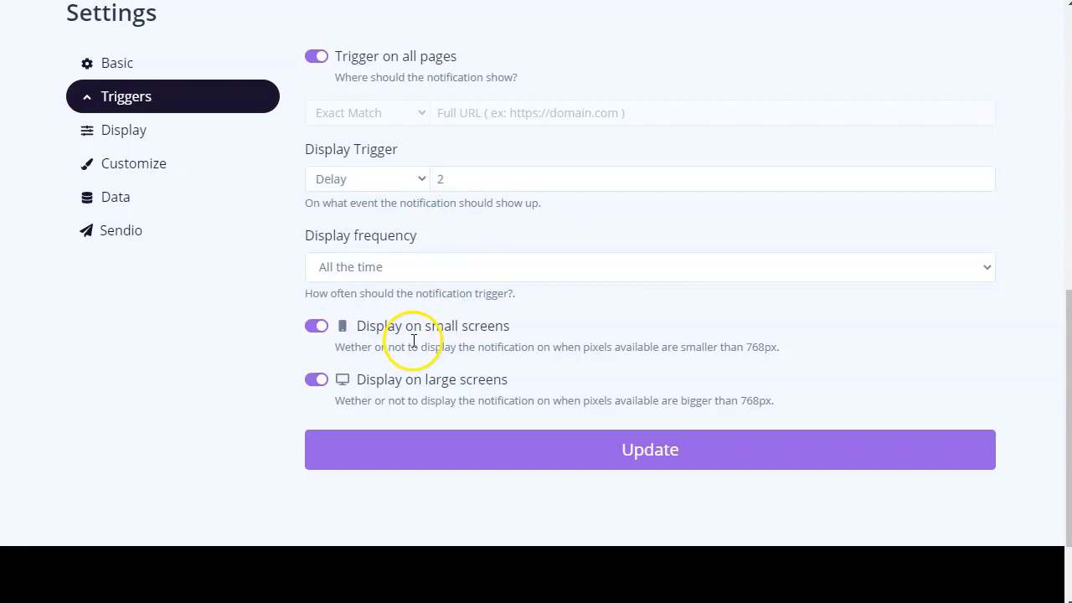
pyautogui.click(589, 465)
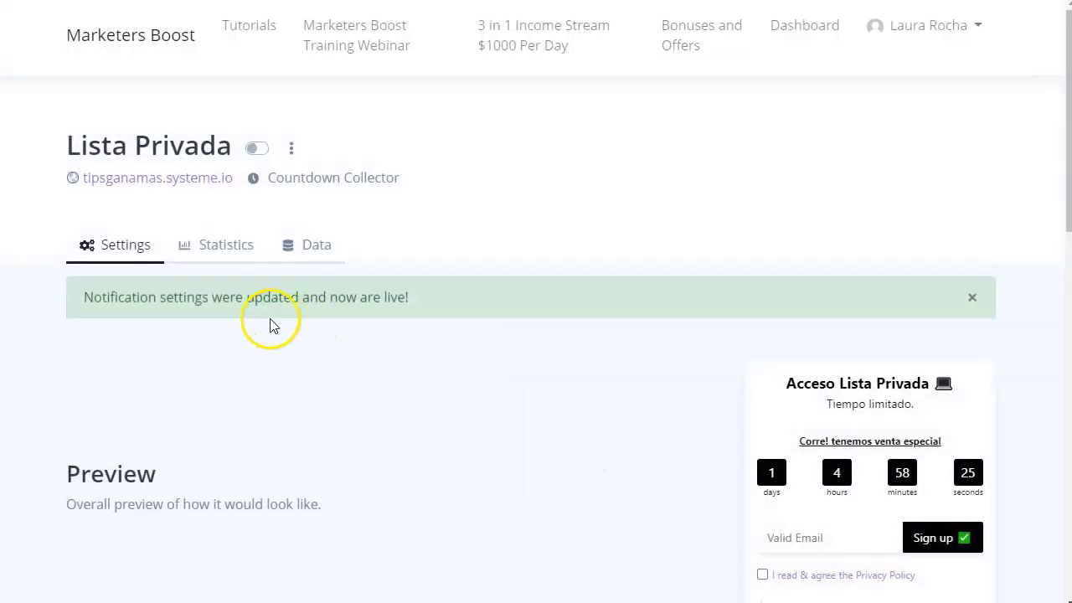
# Step: Set the notification's display position to Middle Center, enable its close button and save the settings
pyautogui.scroll(-5, 270, 323)
pyautogui.click(124, 131)
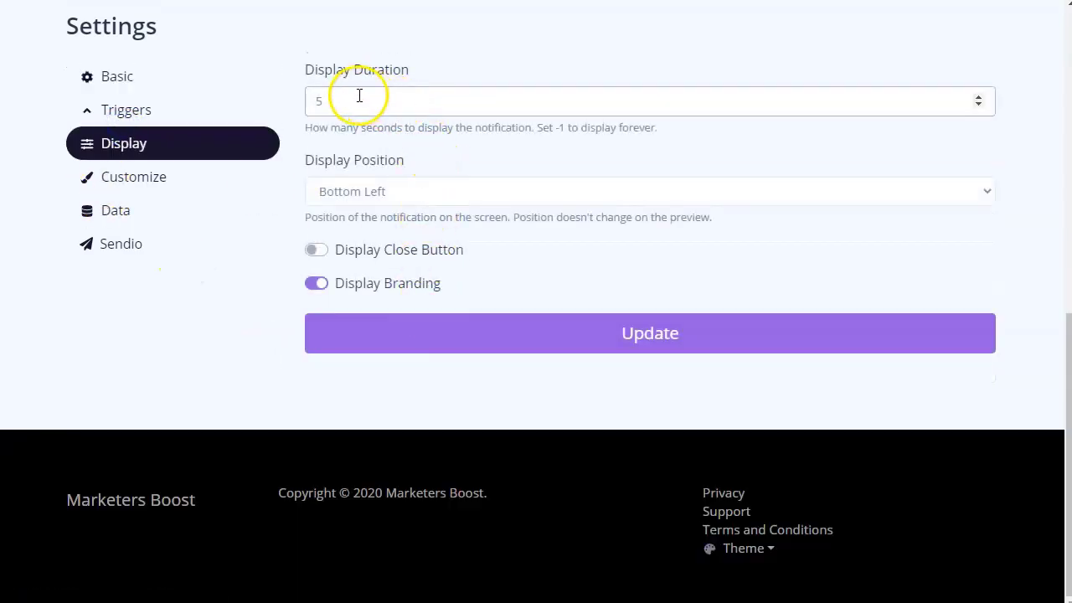
pyautogui.click(370, 187)
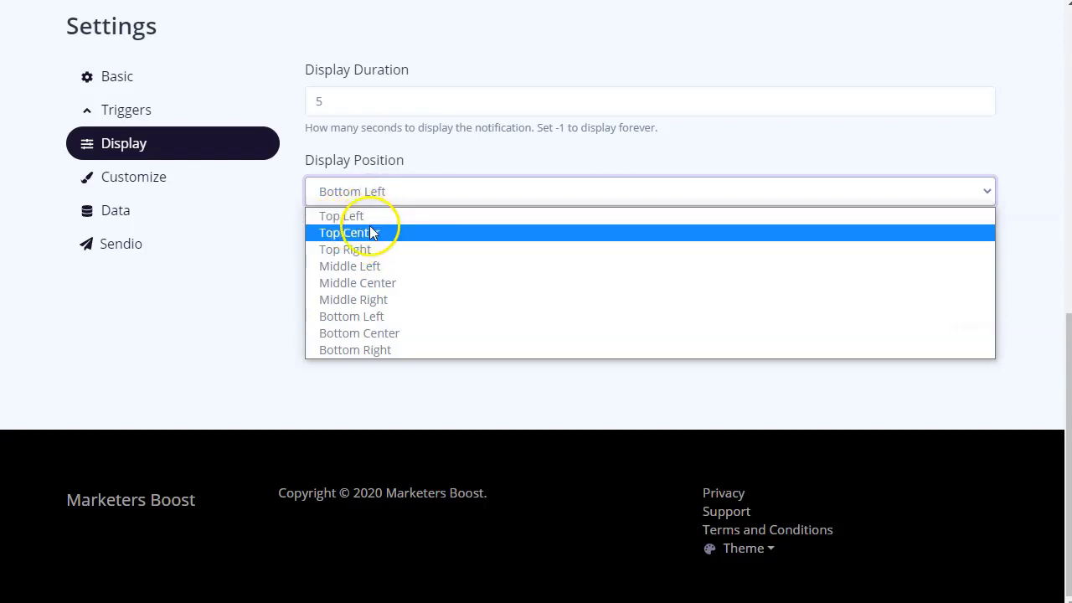
pyautogui.click(447, 284)
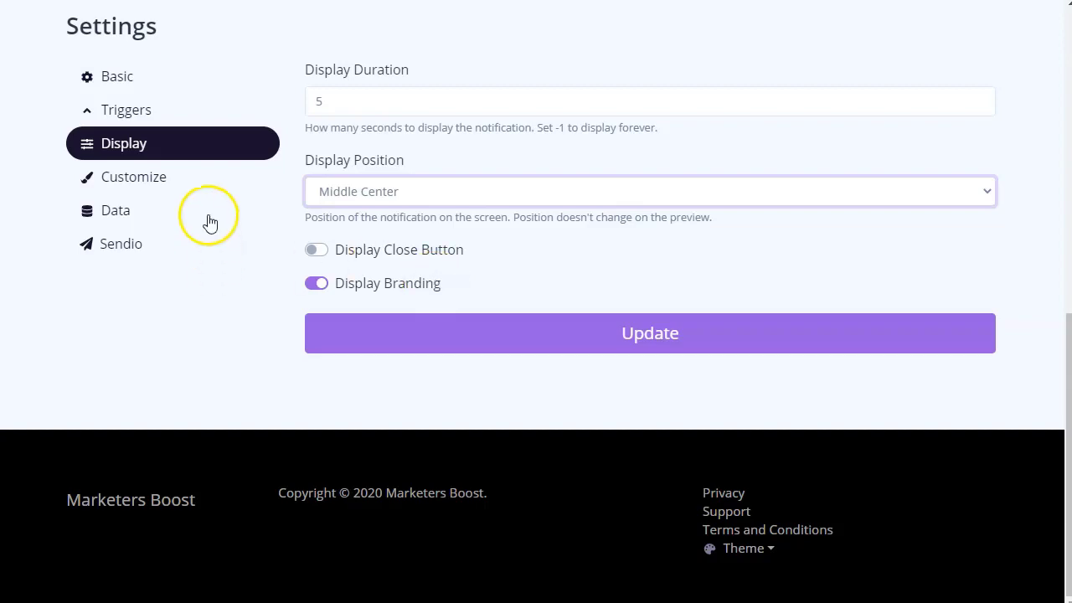
pyautogui.click(325, 258)
pyautogui.click(627, 333)
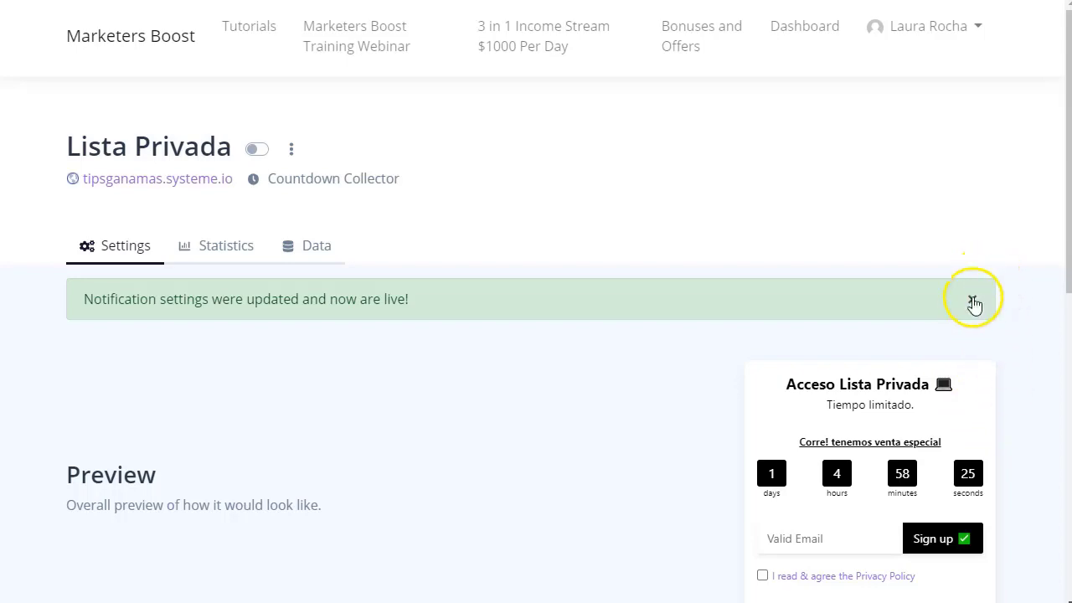
# Step: Turn off Display Branding for the notification, save the settings and check the preview
pyautogui.scroll(-7, 615, 455)
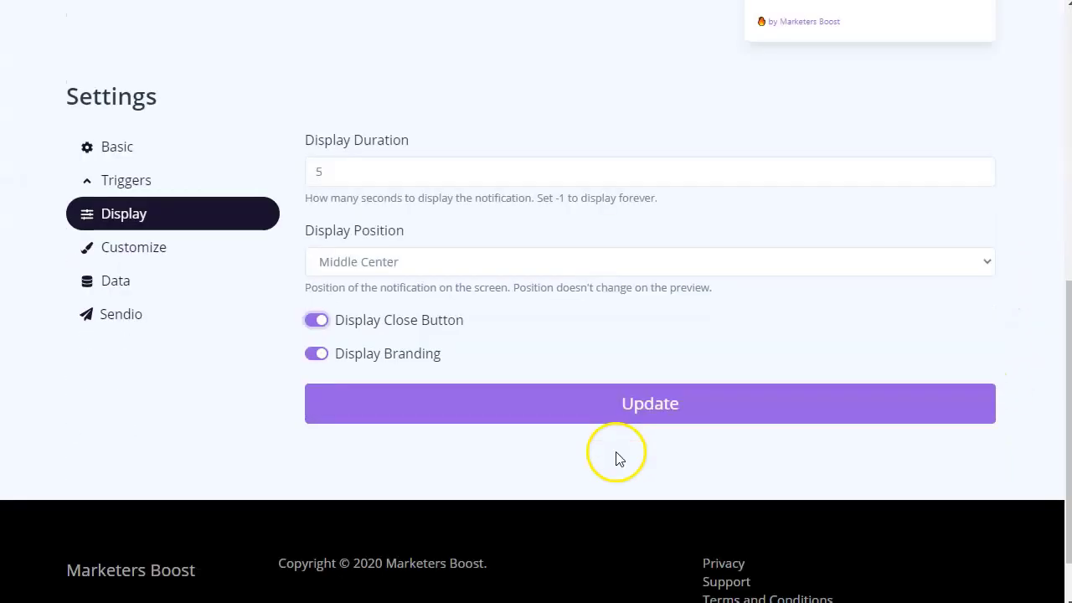
pyautogui.scroll(-1, 616, 456)
pyautogui.click(346, 291)
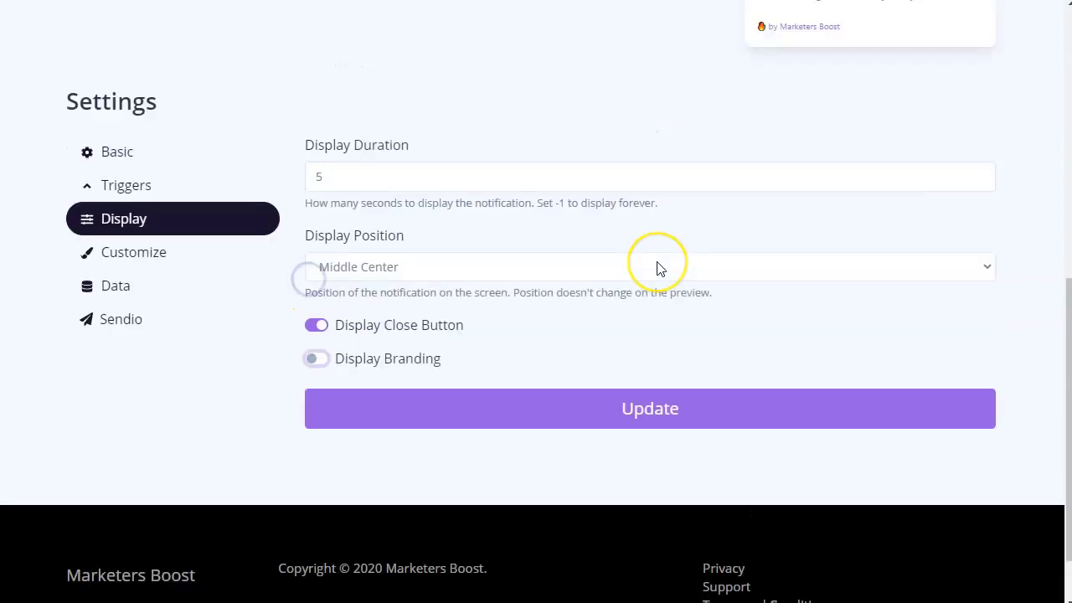
pyautogui.scroll(-7, 766, 377)
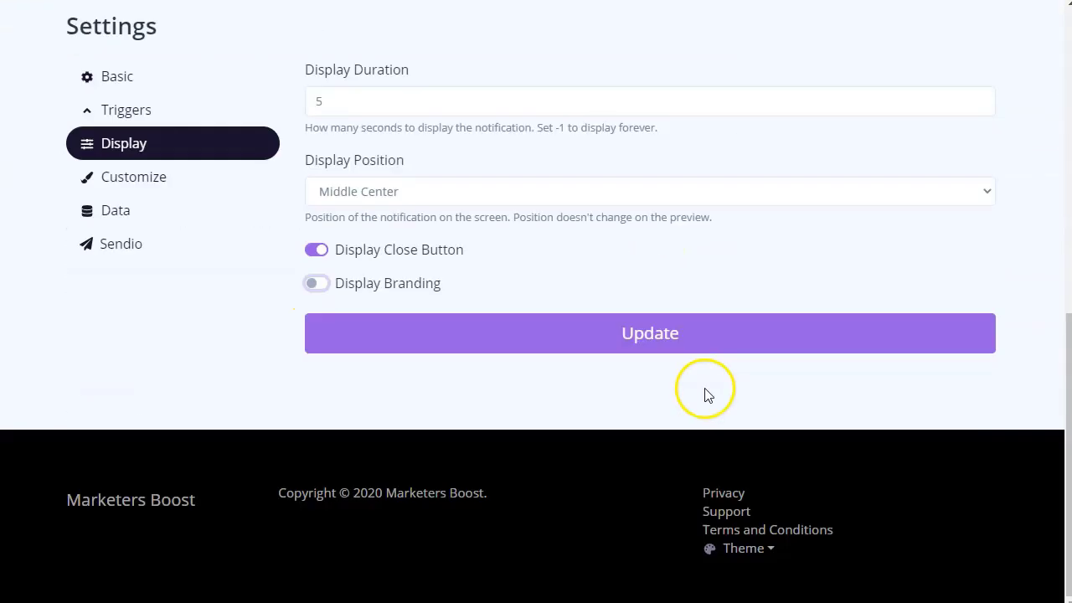
pyautogui.click(670, 342)
pyautogui.scroll(-4, 731, 305)
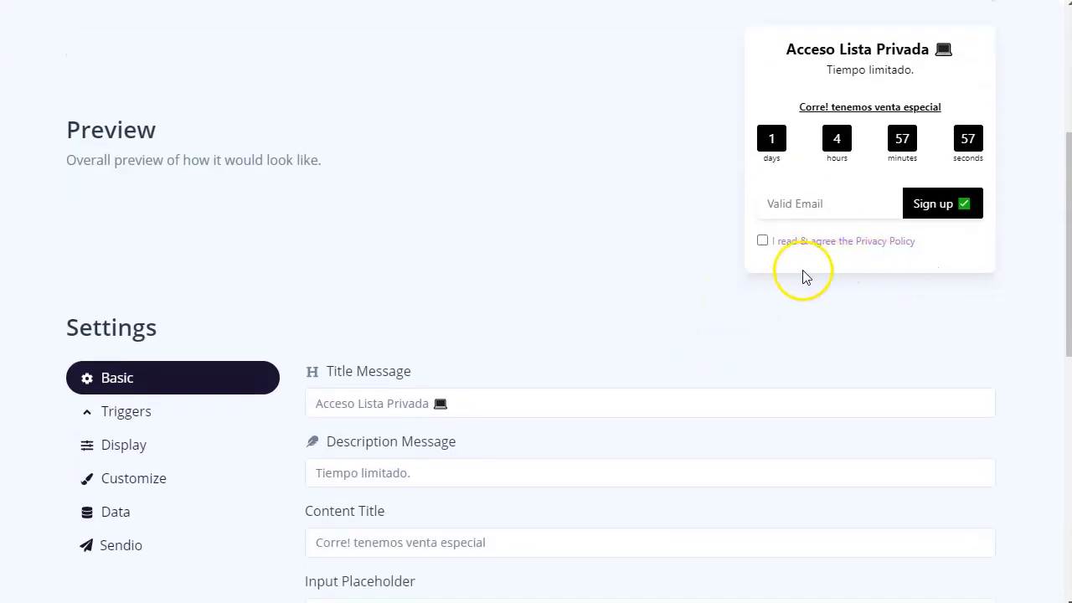
# Step: Review the notification's customization options for colors, background, borders, shadow and animations
pyautogui.scroll(-1, 504, 370)
pyautogui.scroll(-6, 504, 369)
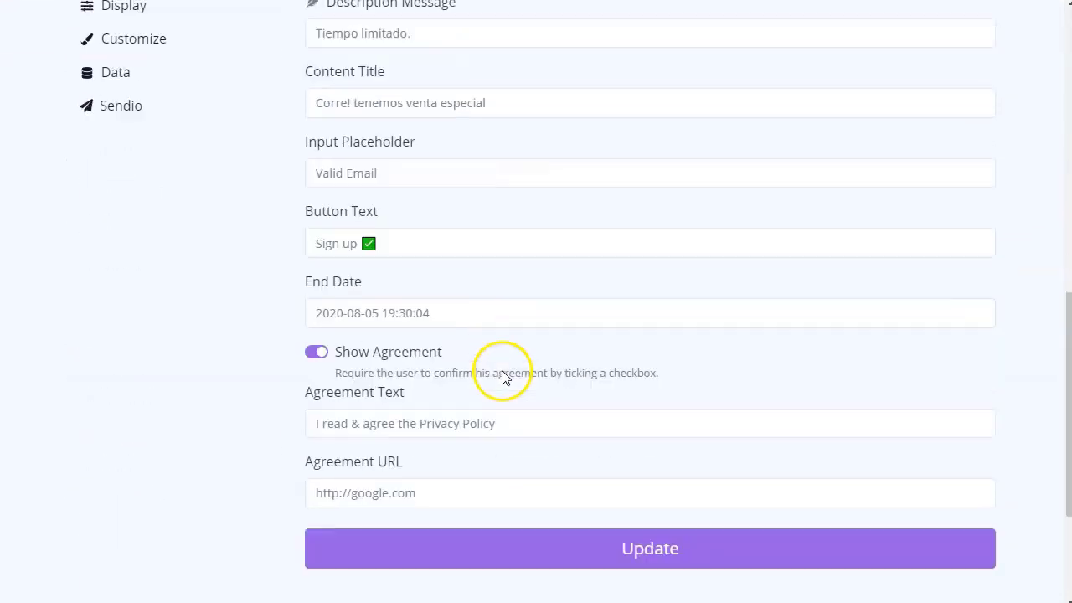
pyautogui.scroll(5, 384, 268)
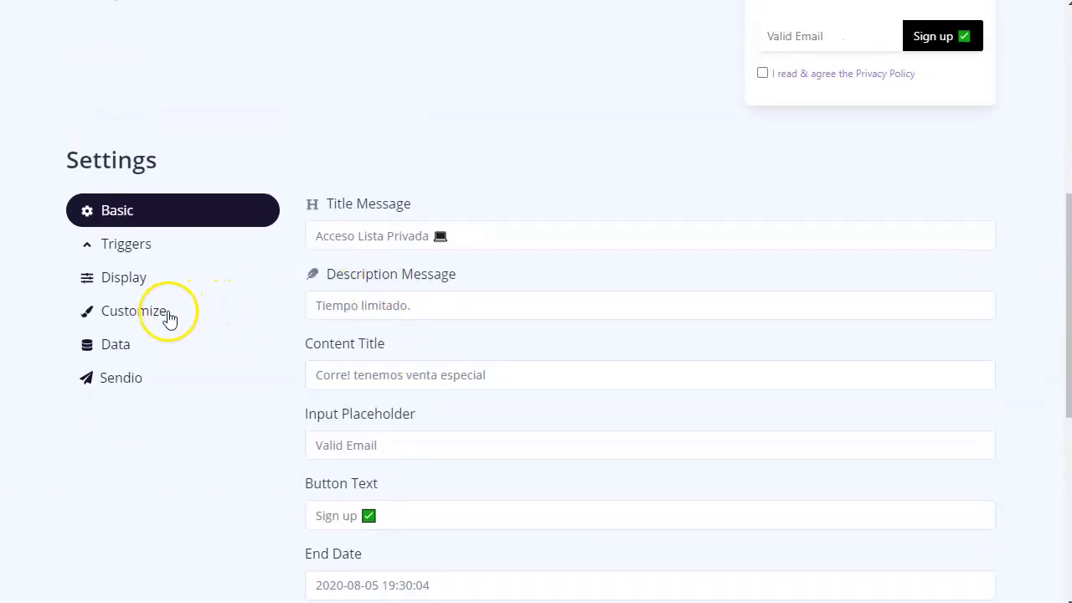
pyautogui.click(137, 319)
pyautogui.click(388, 227)
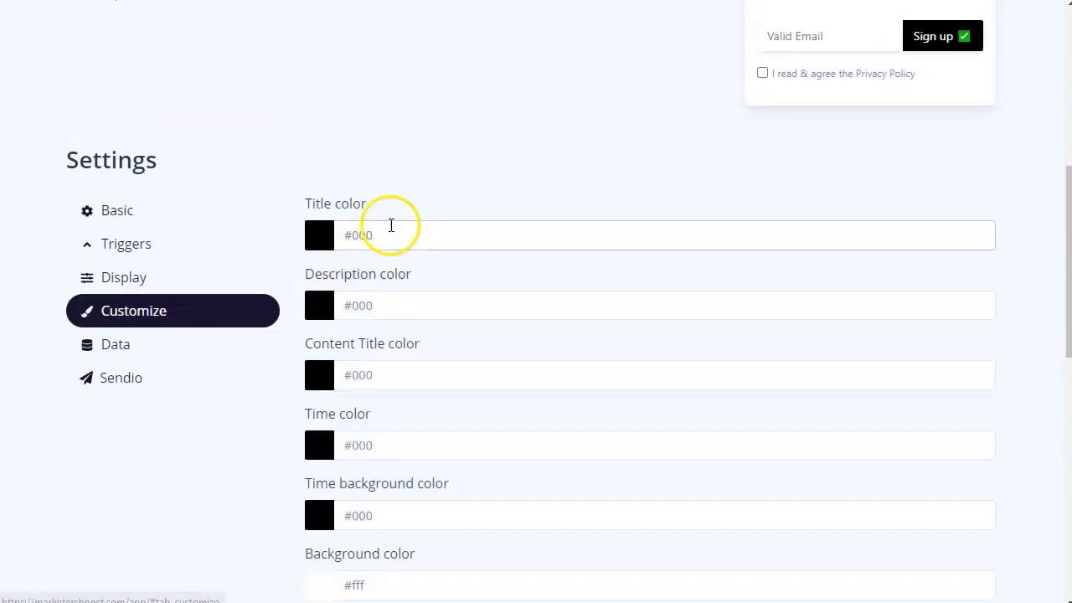
pyautogui.scroll(2, 679, 237)
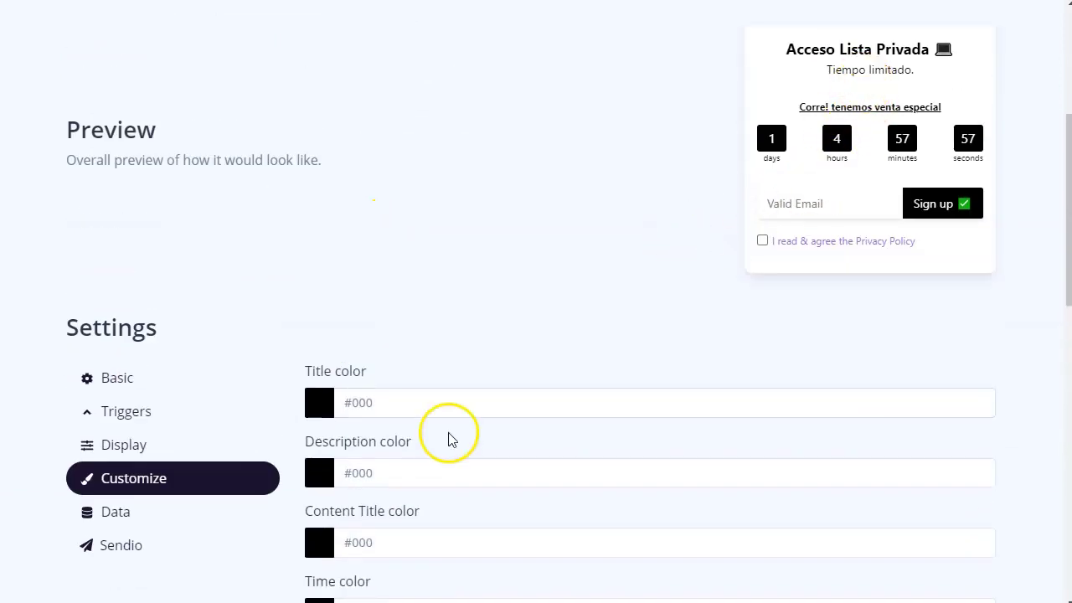
pyautogui.scroll(-2, 447, 439)
pyautogui.click(431, 438)
pyautogui.scroll(-2, 432, 437)
pyautogui.scroll(-4, 435, 437)
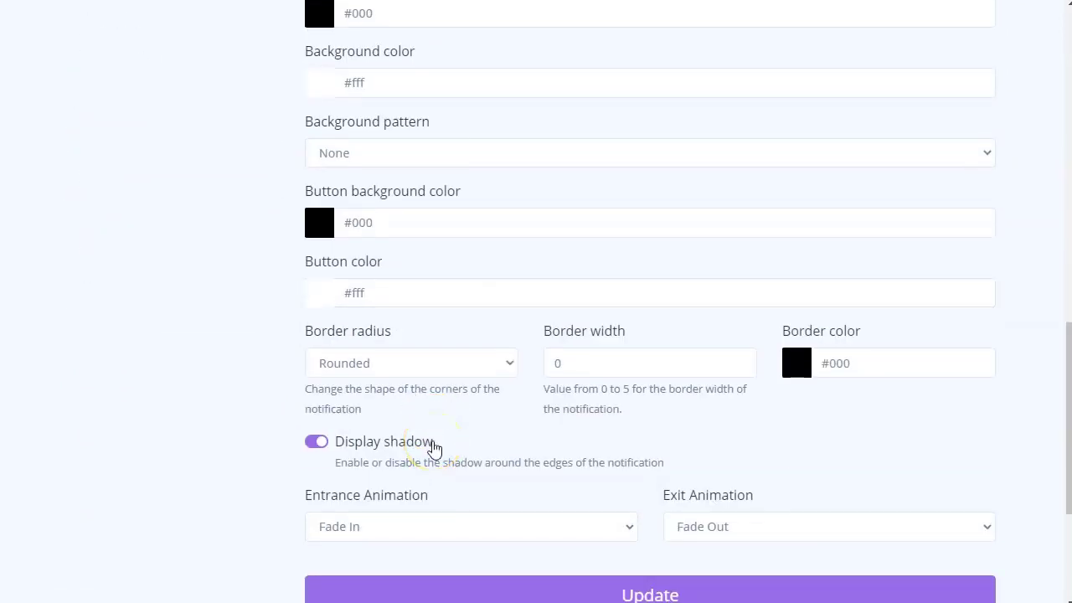
pyautogui.scroll(-1, 431, 459)
pyautogui.scroll(7, 425, 471)
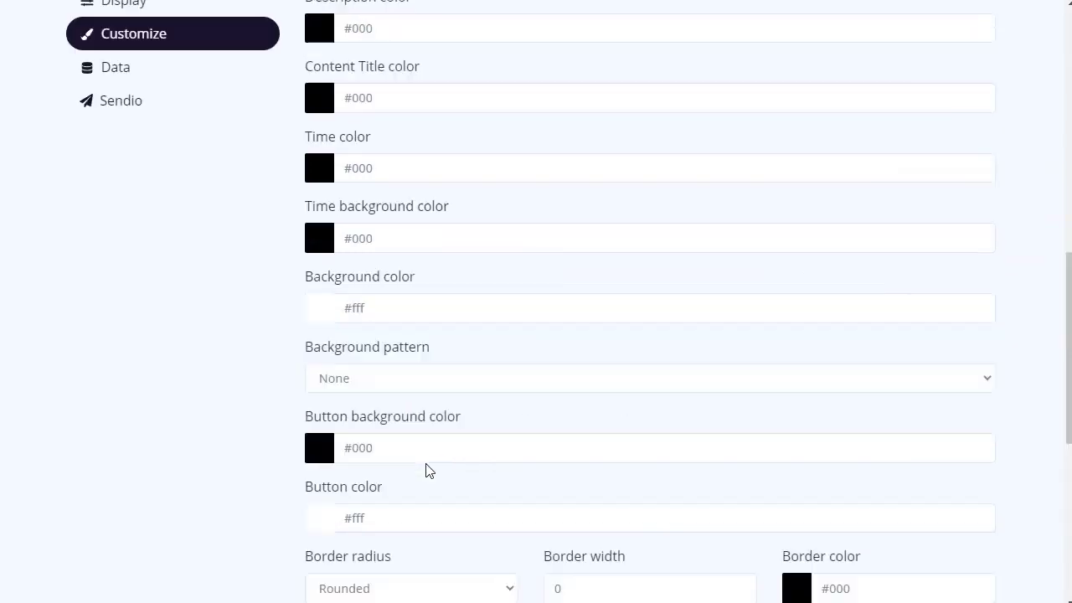
# Step: Review the notification's webhook and email options for sending caught data, leaving them disabled, and the Sendio integration fields
pyautogui.click(133, 352)
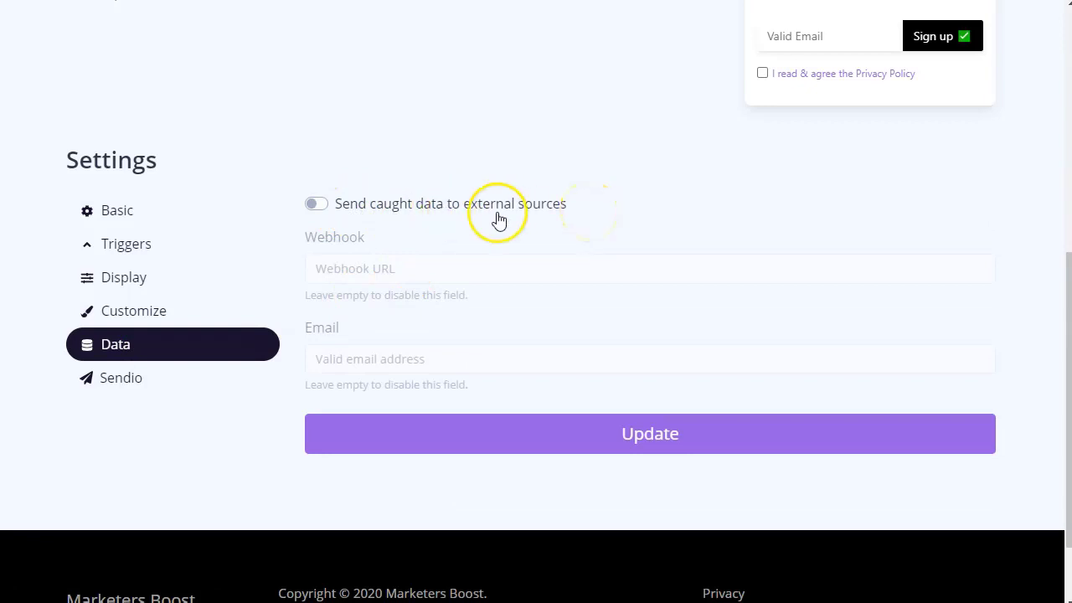
pyautogui.click(318, 206)
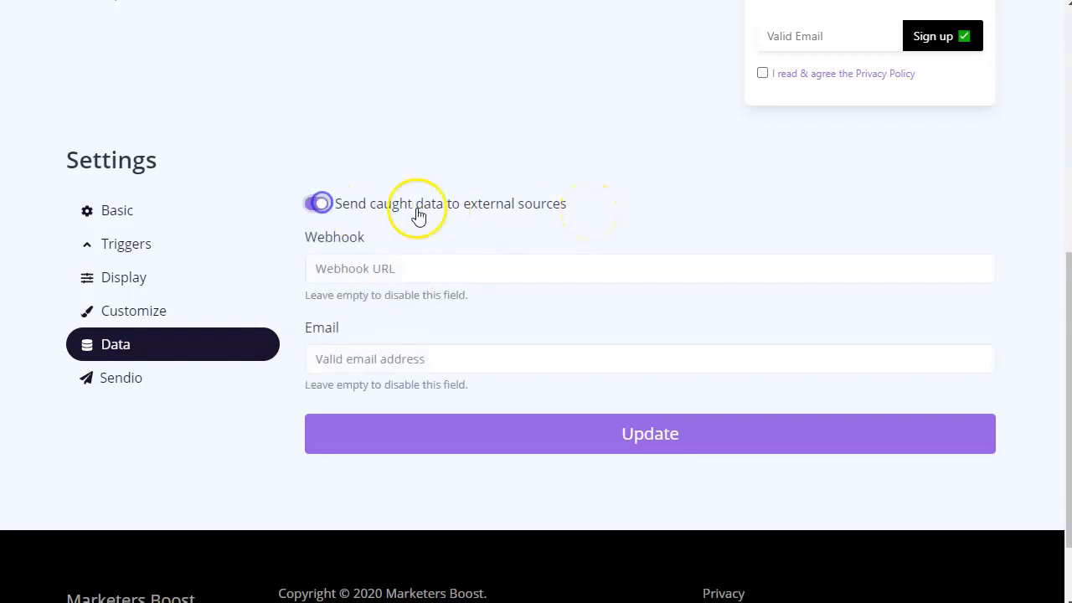
pyautogui.click(428, 273)
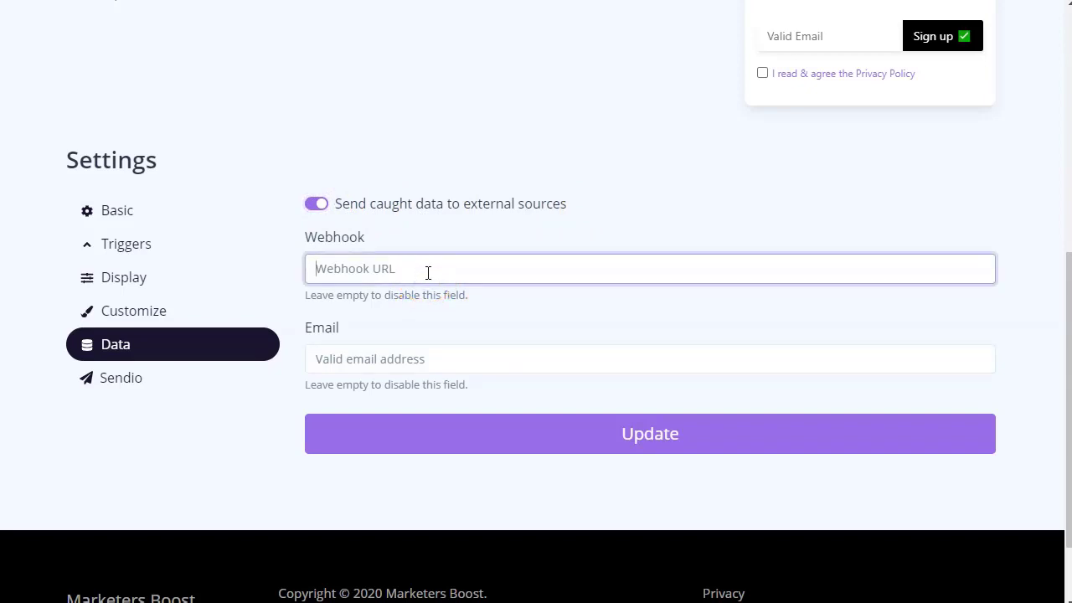
pyautogui.click(427, 358)
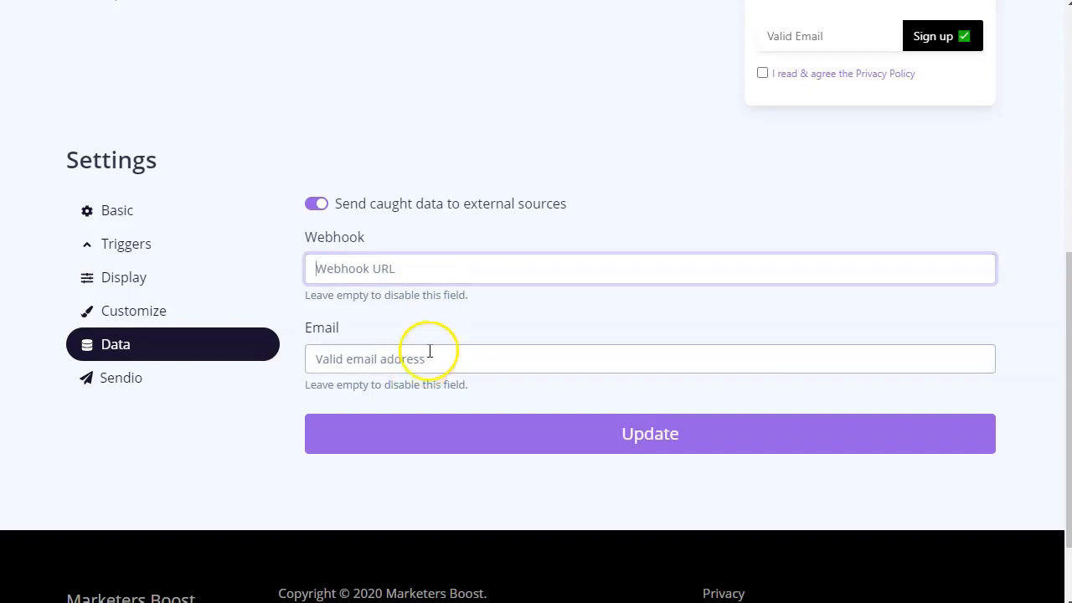
pyautogui.click(315, 204)
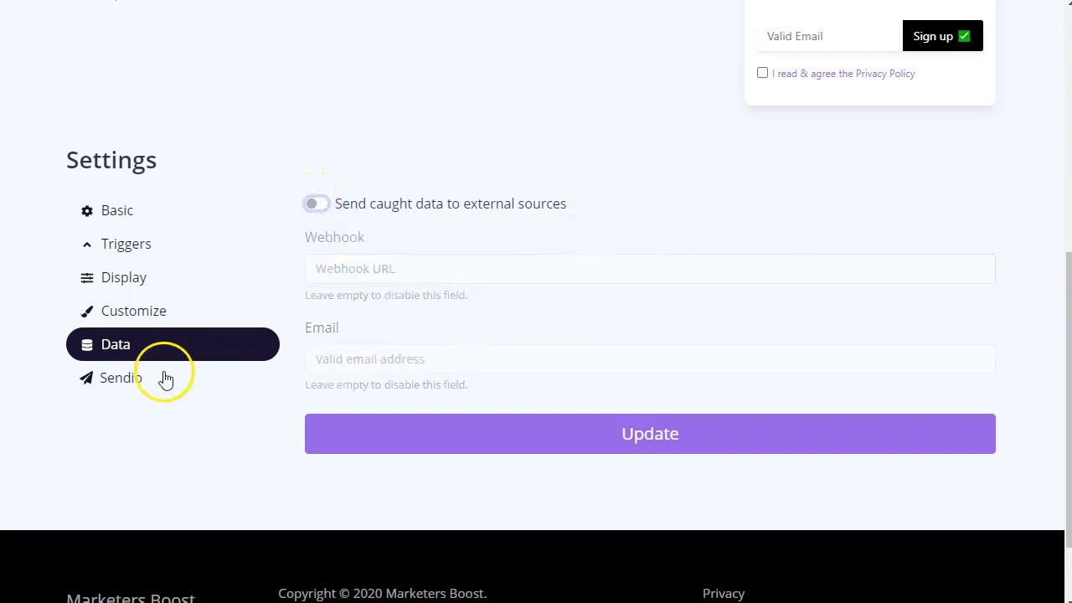
pyautogui.click(124, 383)
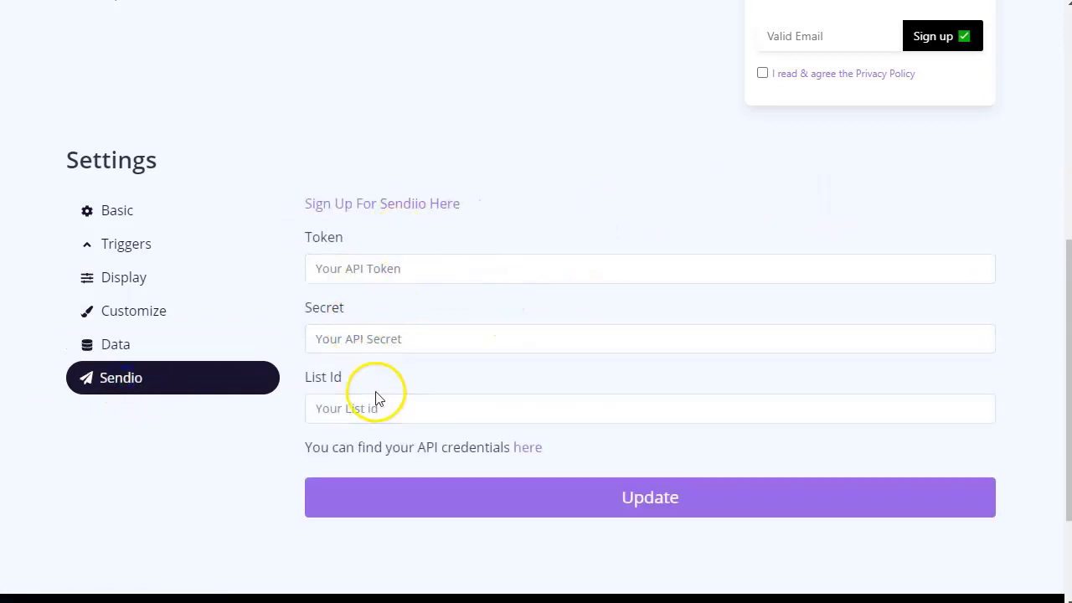
# Step: Save the notification's Data settings with sending caught data to external sources turned off
pyautogui.click(123, 348)
pyautogui.click(726, 434)
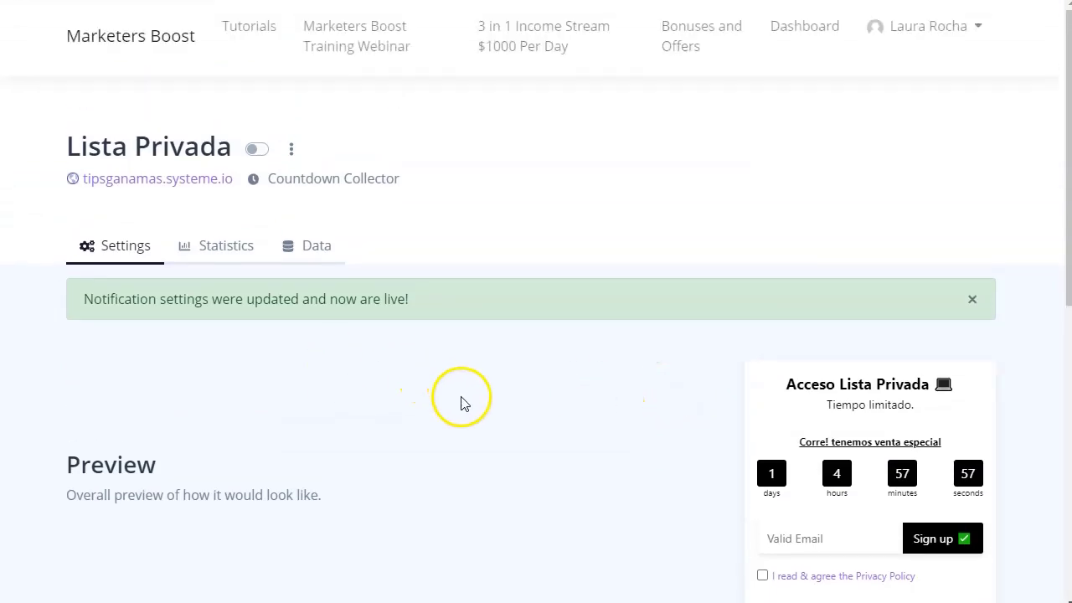
pyautogui.scroll(-7, 463, 402)
pyautogui.click(577, 317)
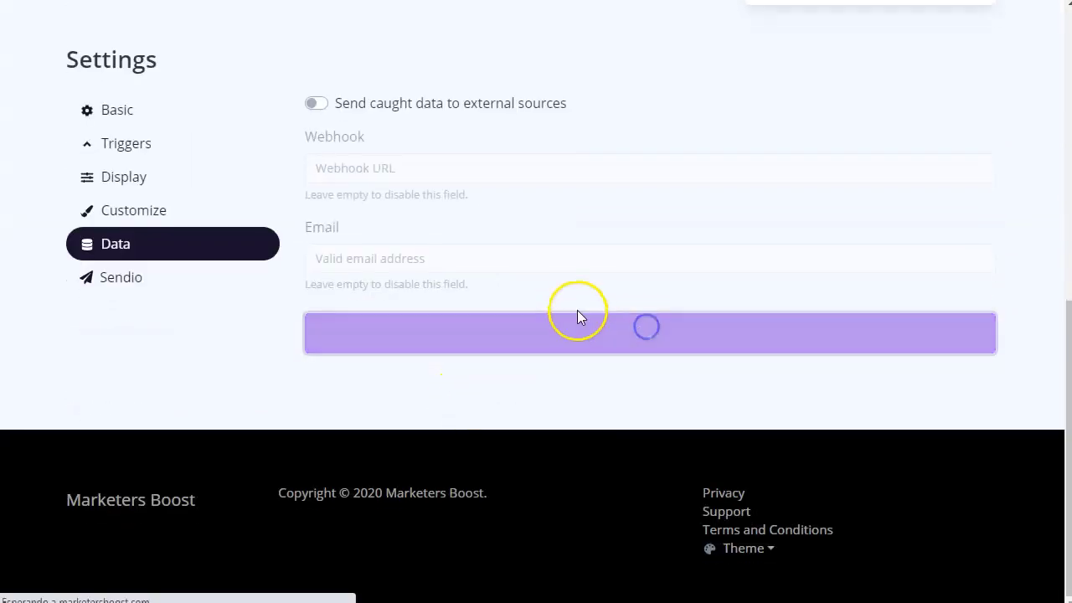
pyautogui.scroll(-2, 293, 329)
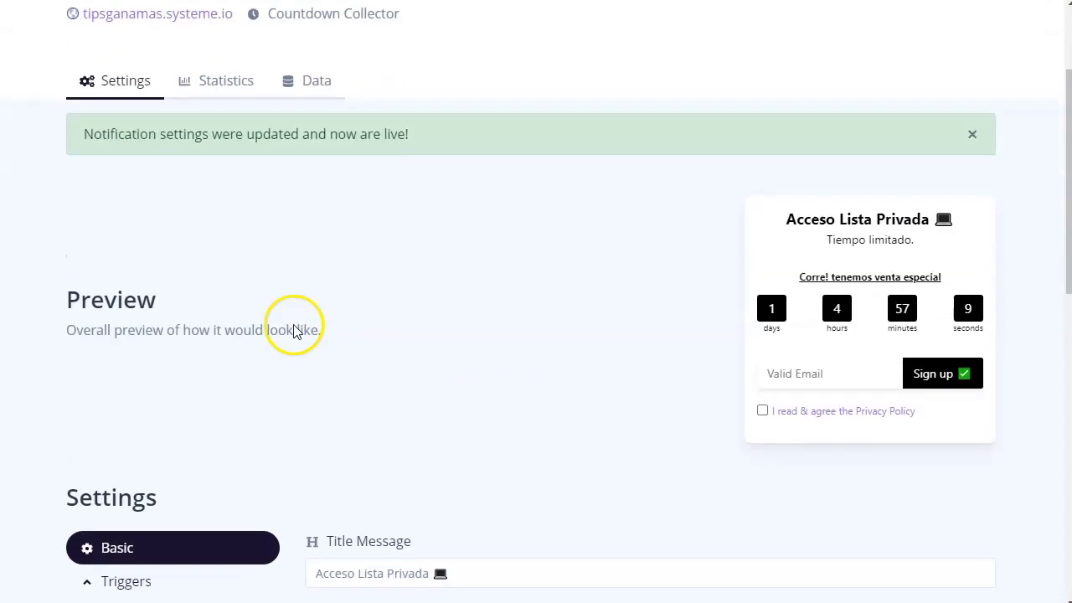
# Step: Check the Lista Privada notification's statistics and its collected data
pyautogui.scroll(2, 294, 329)
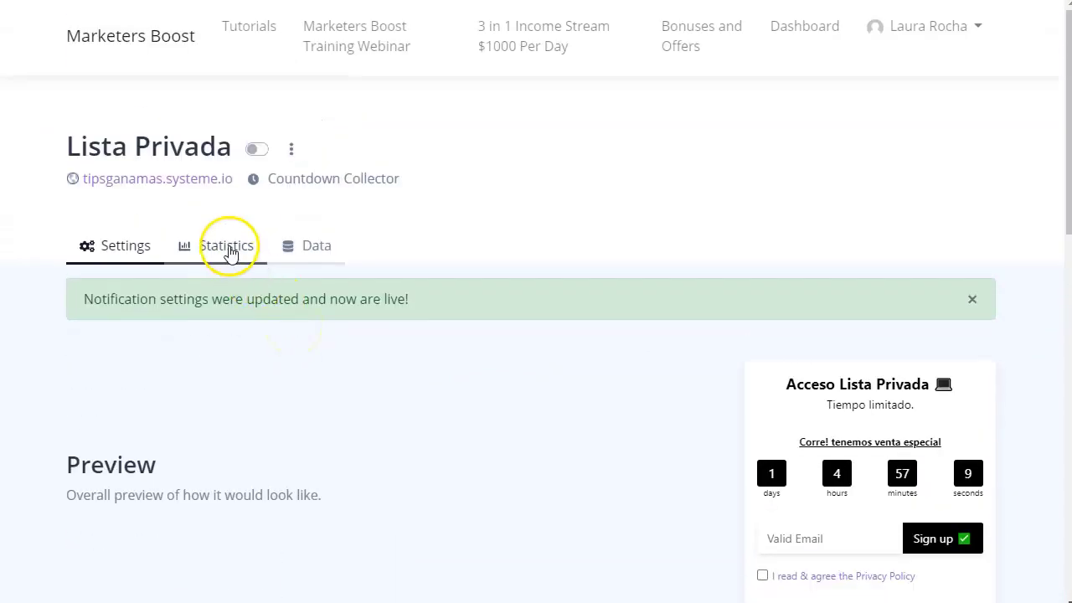
pyautogui.click(229, 251)
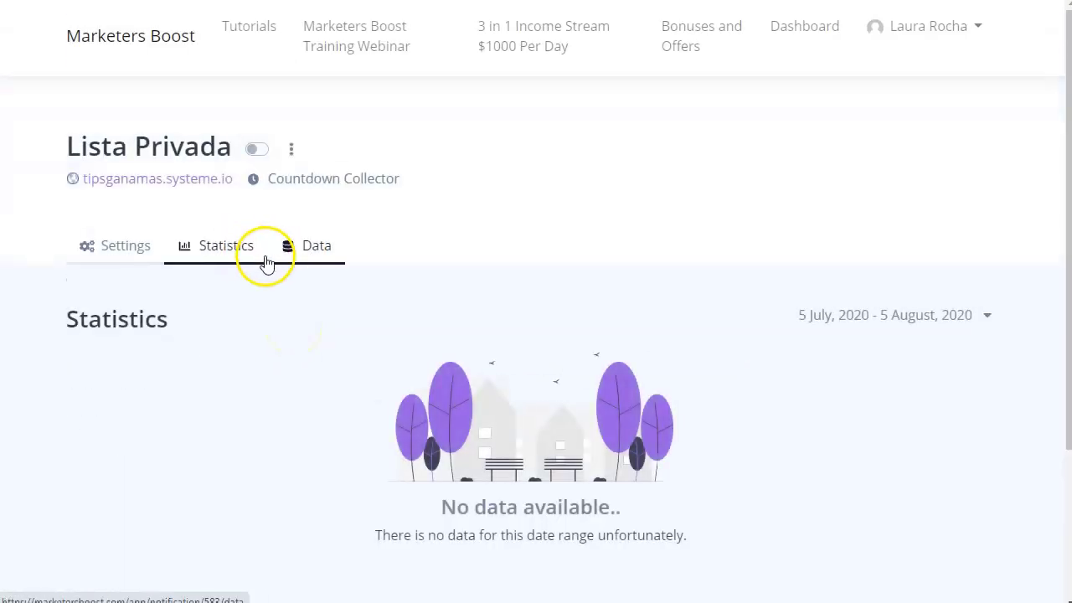
pyautogui.click(321, 239)
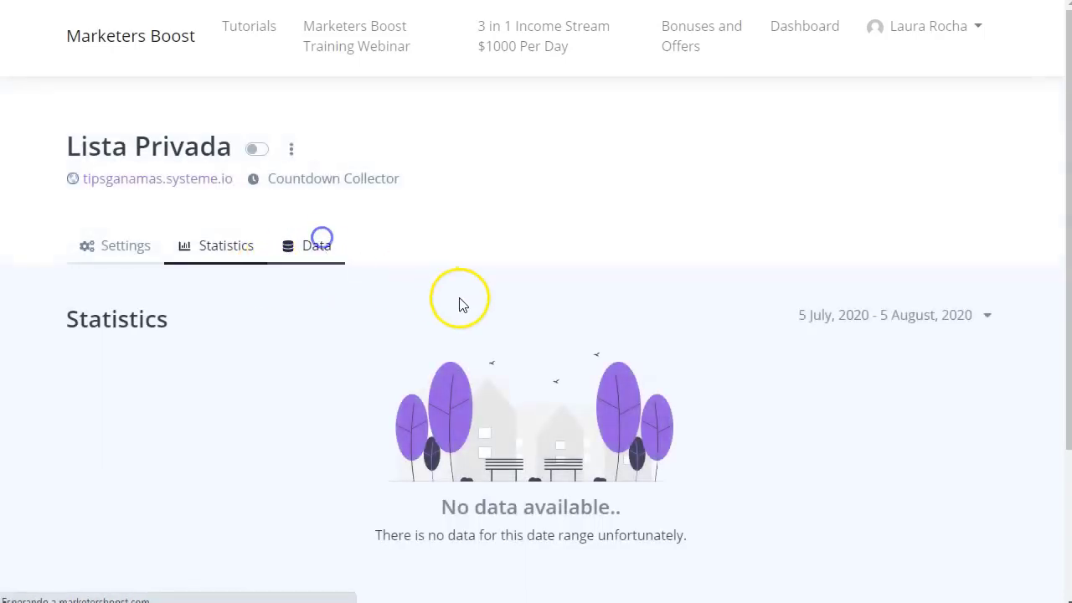
# Step: Return to the Lista Privada notification's settings and switch its status on
pyautogui.click(136, 251)
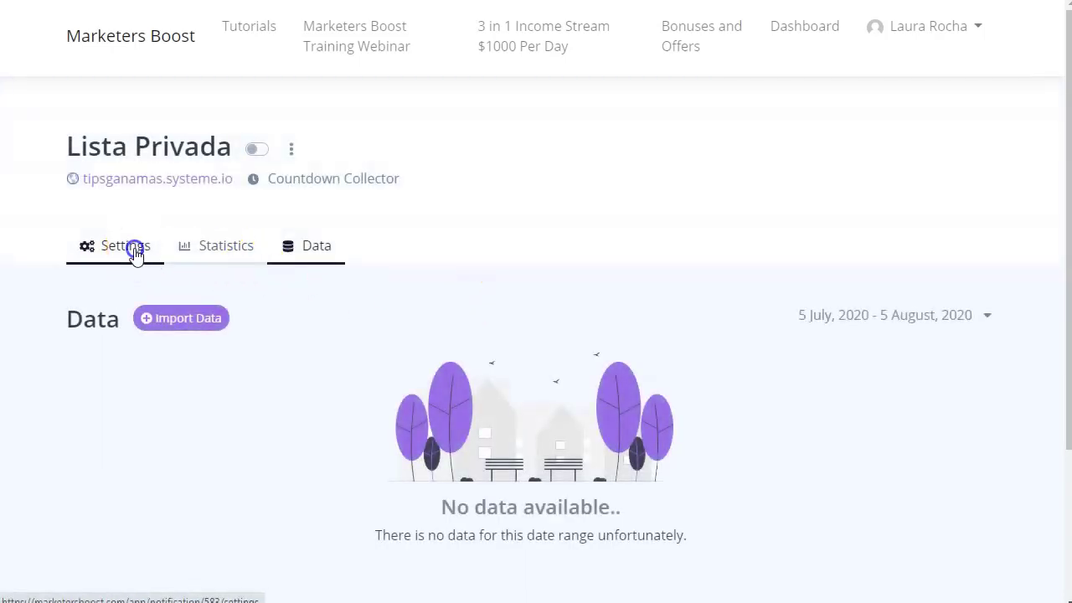
pyautogui.scroll(-10, 501, 305)
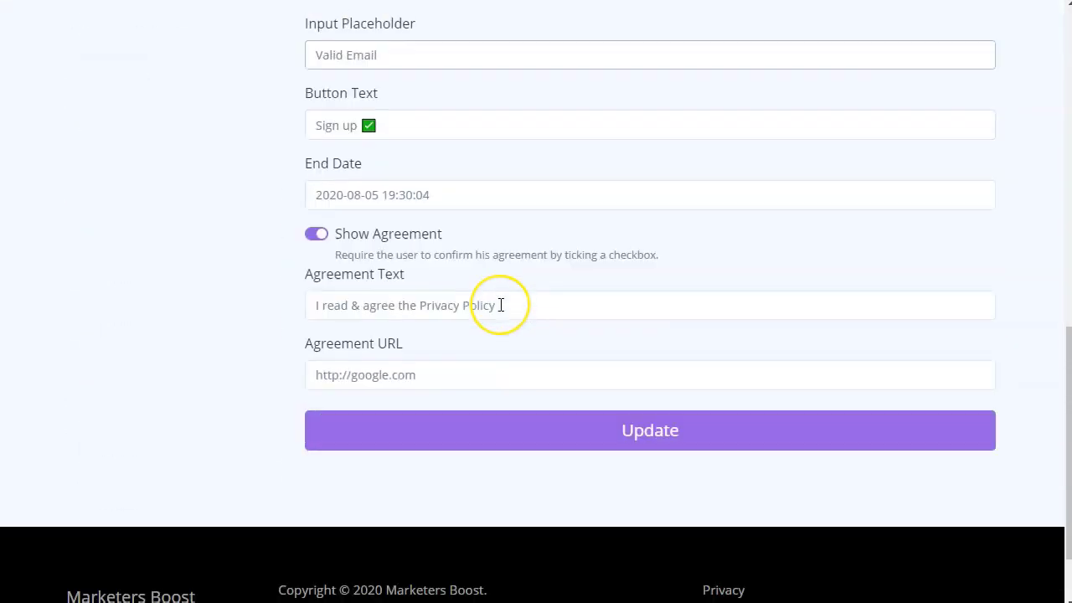
pyautogui.scroll(10, 500, 305)
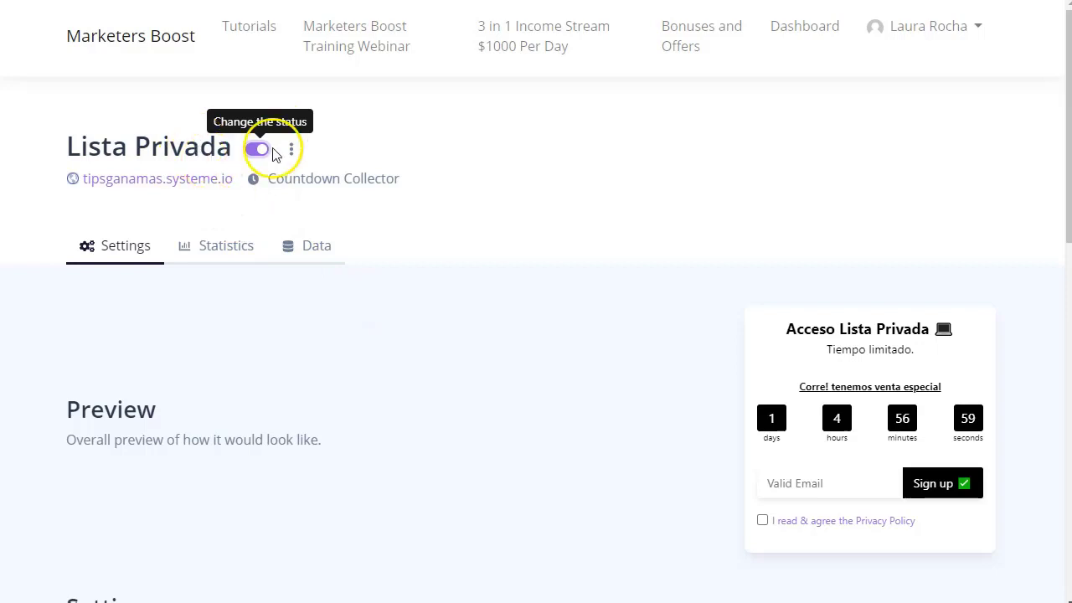
pyautogui.scroll(-1, 466, 319)
# Step: Switch to the published systeme.io page and test the privacy agreement checkbox in the countdown pop-up, leaving it unticked
pyautogui.hotkey('alt', 'Left')
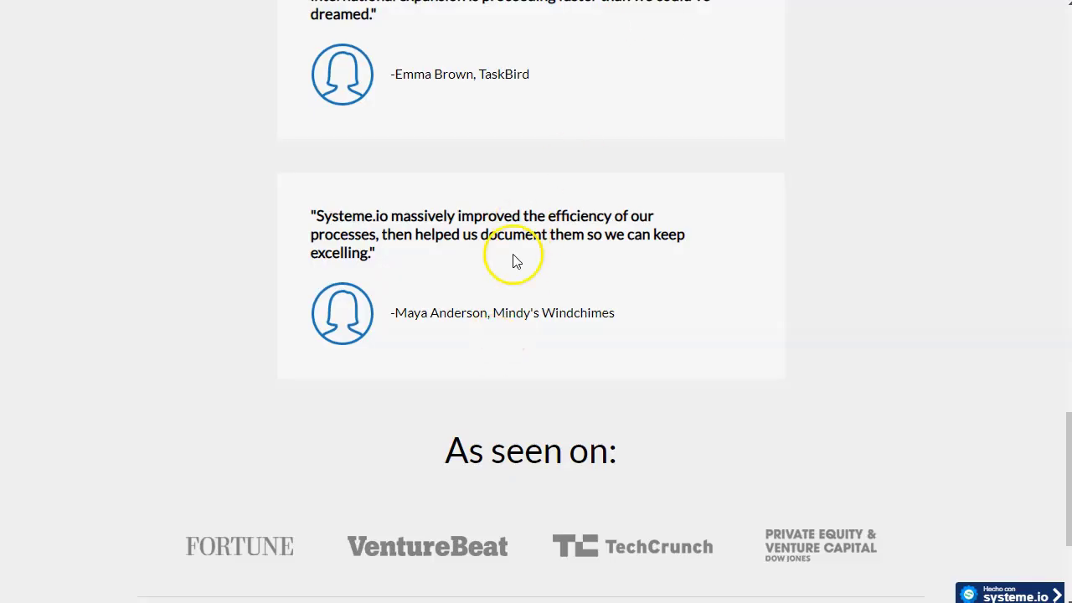
pyautogui.scroll(9, 211, 410)
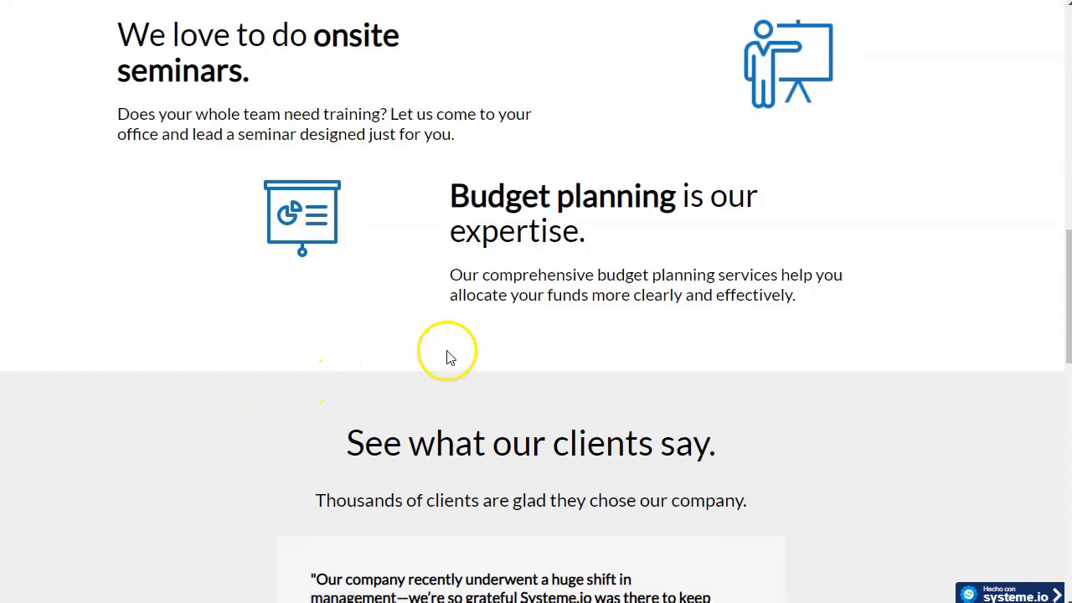
pyautogui.scroll(15, 526, 263)
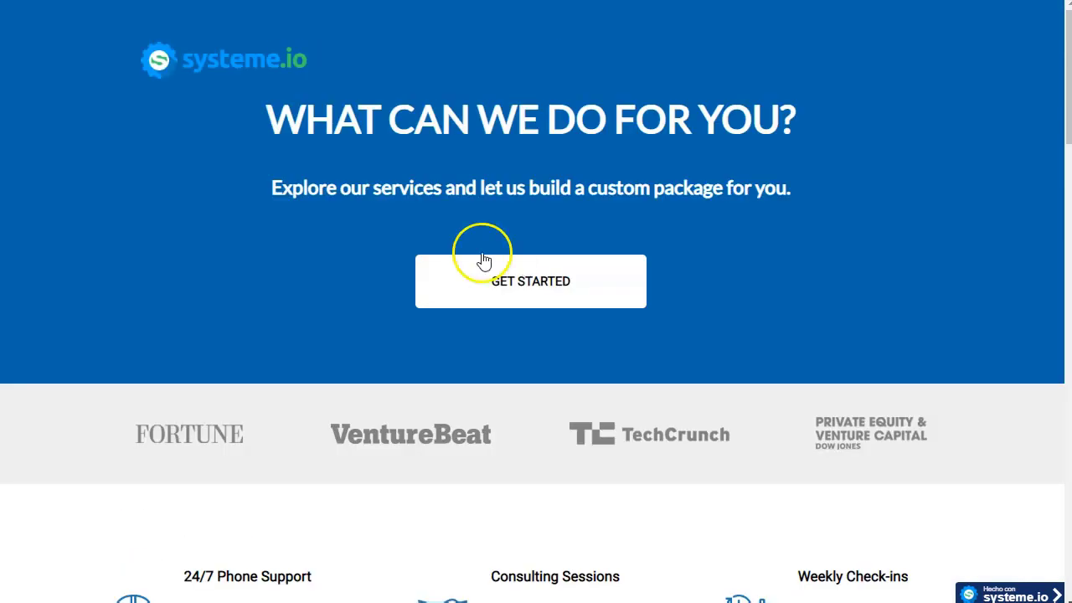
pyautogui.click(484, 260)
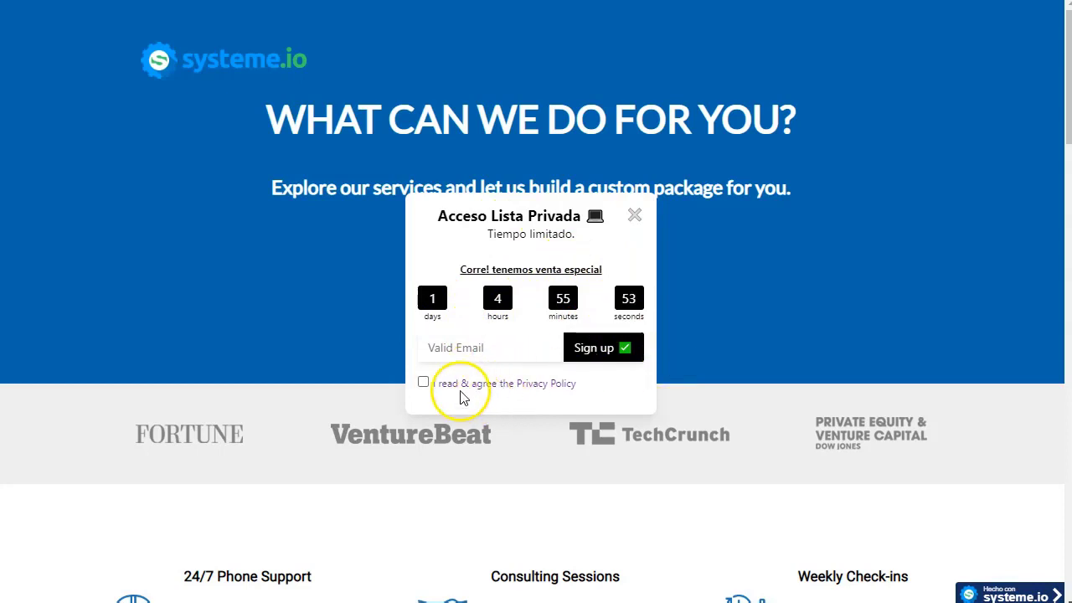
pyautogui.click(423, 383)
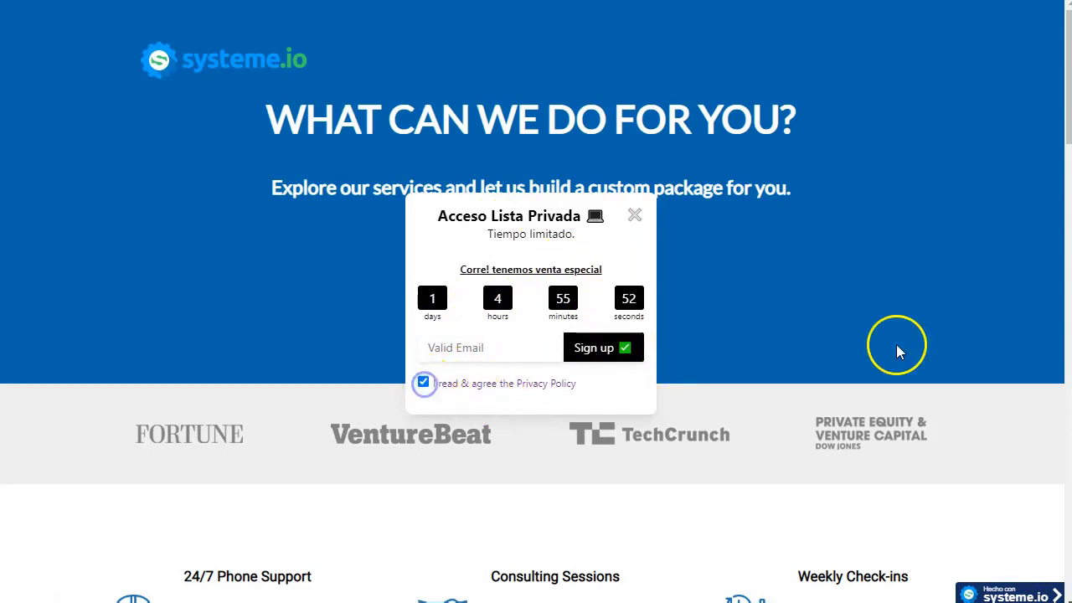
pyautogui.click(423, 382)
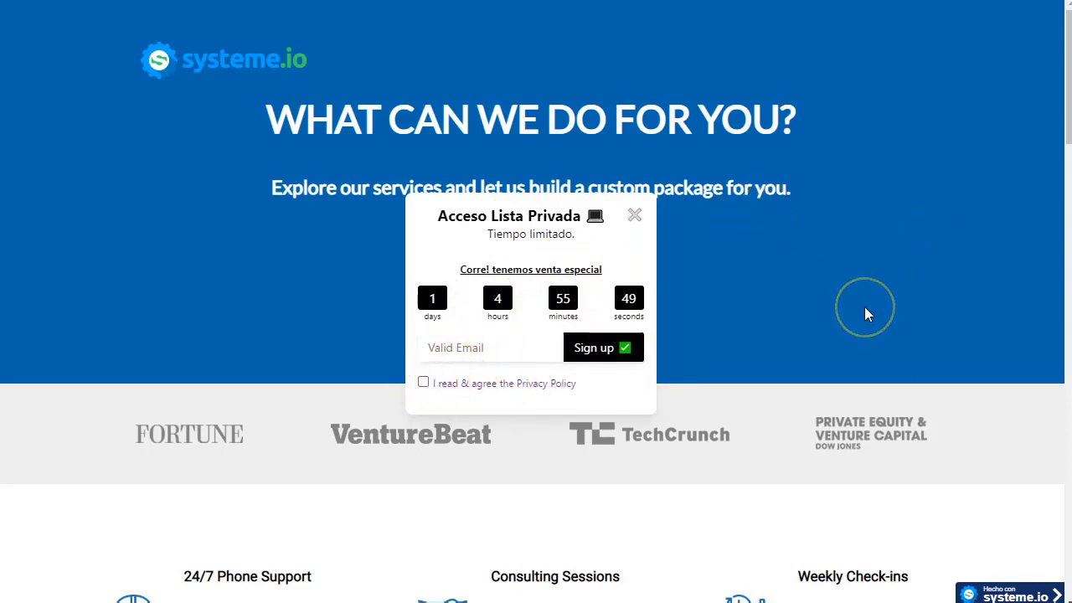
# Step: Check how the countdown pop-up displays along the whole systeme.io page and close it
pyautogui.scroll(-7, 804, 308)
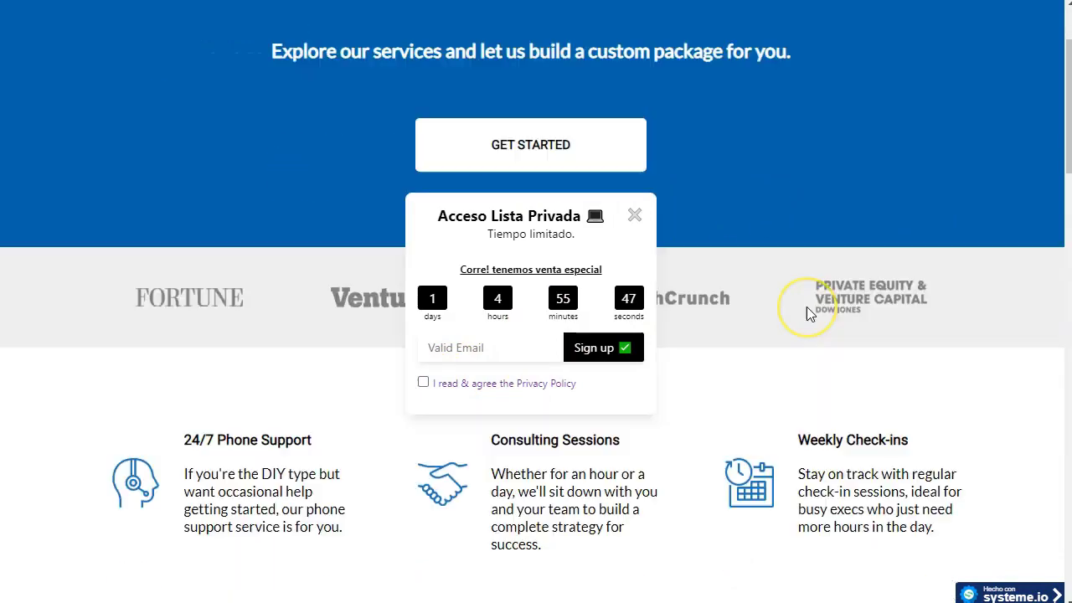
pyautogui.scroll(-13, 809, 314)
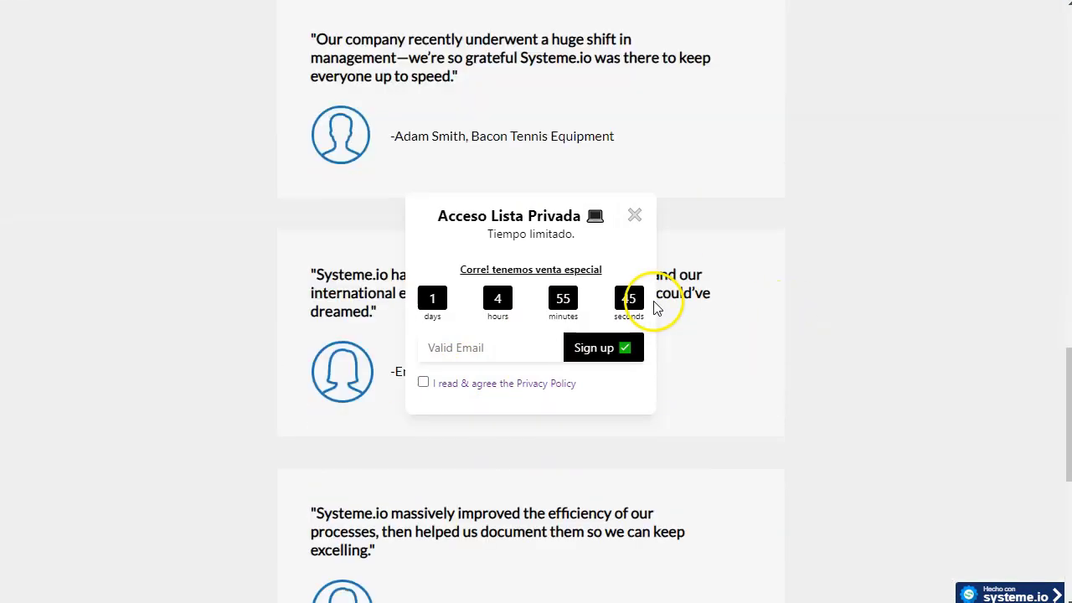
pyautogui.scroll(5, 838, 301)
pyautogui.scroll(10, 838, 302)
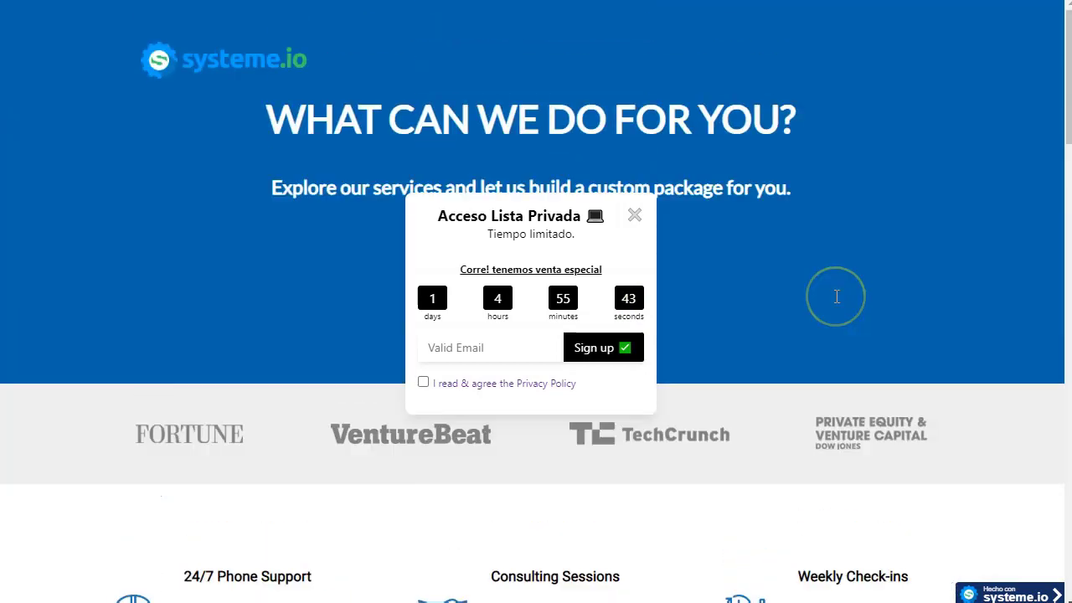
pyautogui.click(638, 214)
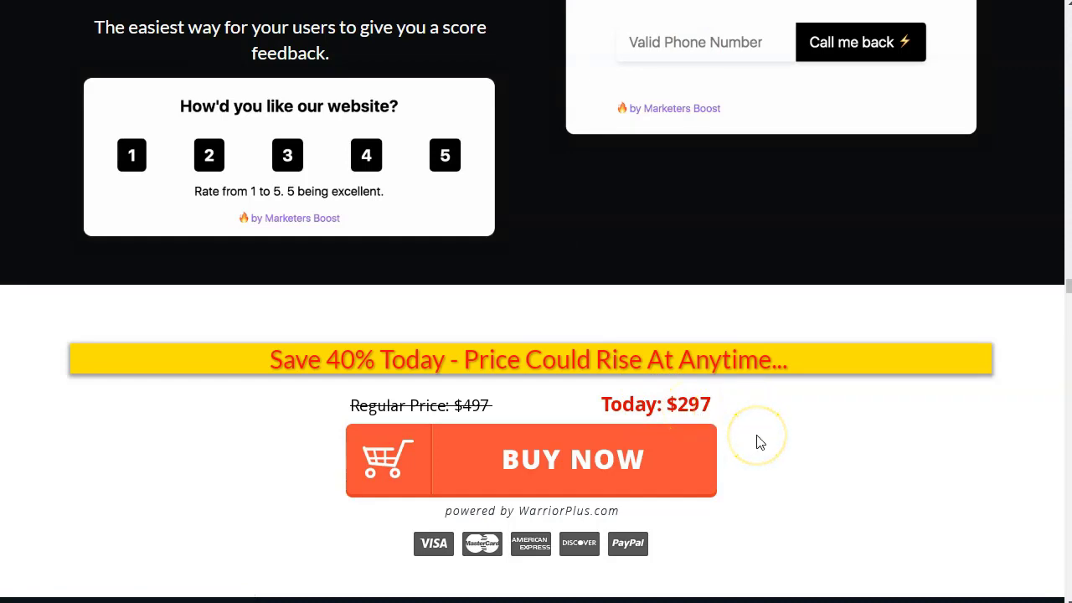
# Step: Review the Marketers Boost sales page, including its use cases, testimonials and purchase offer
pyautogui.scroll(-5, 758, 443)
pyautogui.scroll(-10, 532, 302)
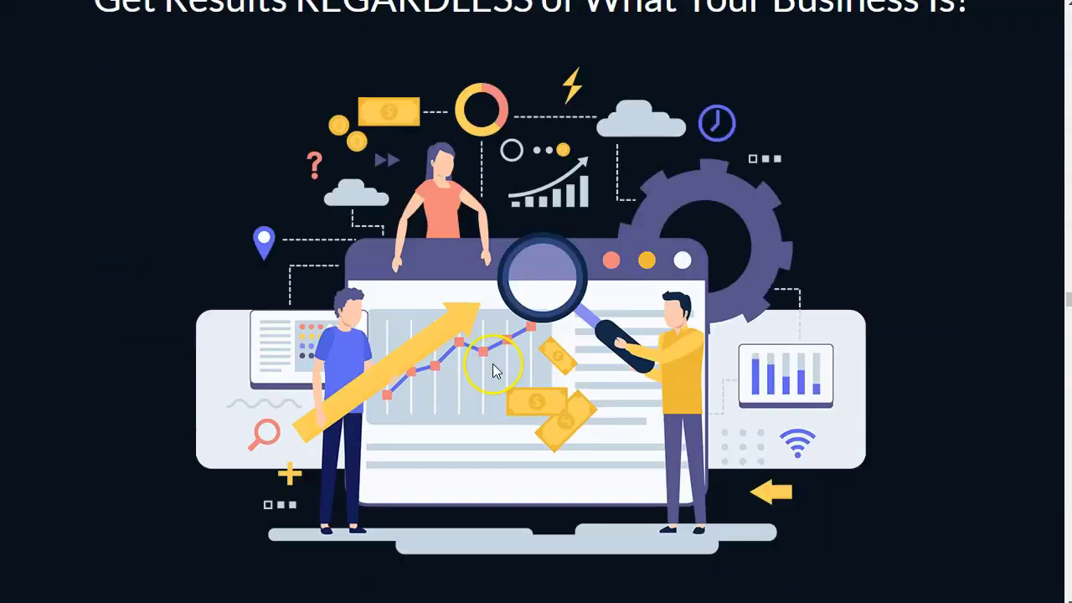
pyautogui.scroll(-20, 494, 371)
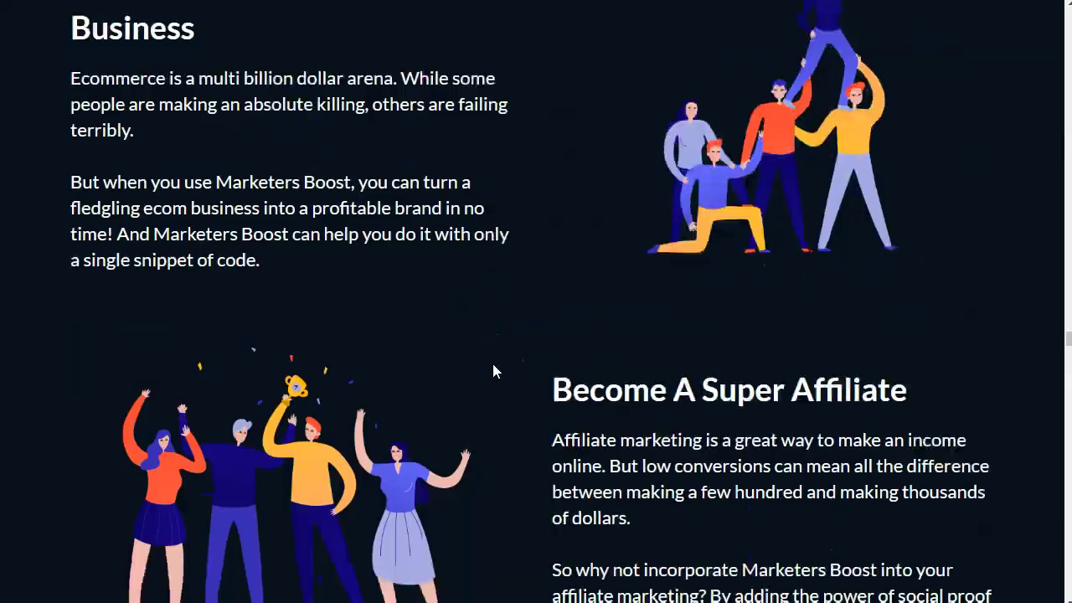
pyautogui.scroll(-5, 493, 372)
pyautogui.scroll(-11, 493, 371)
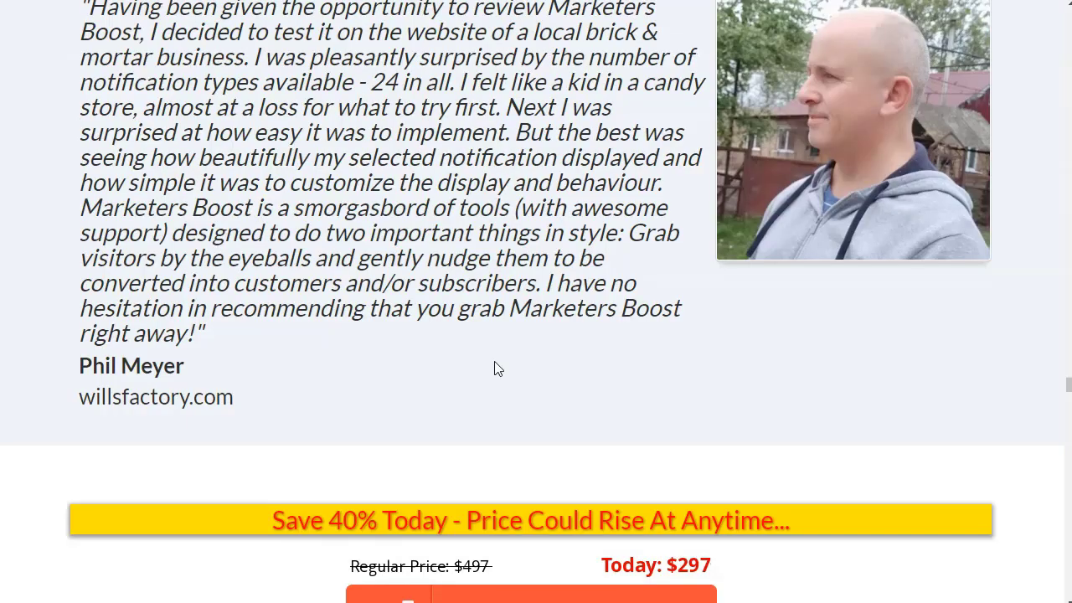
pyautogui.press('Home')
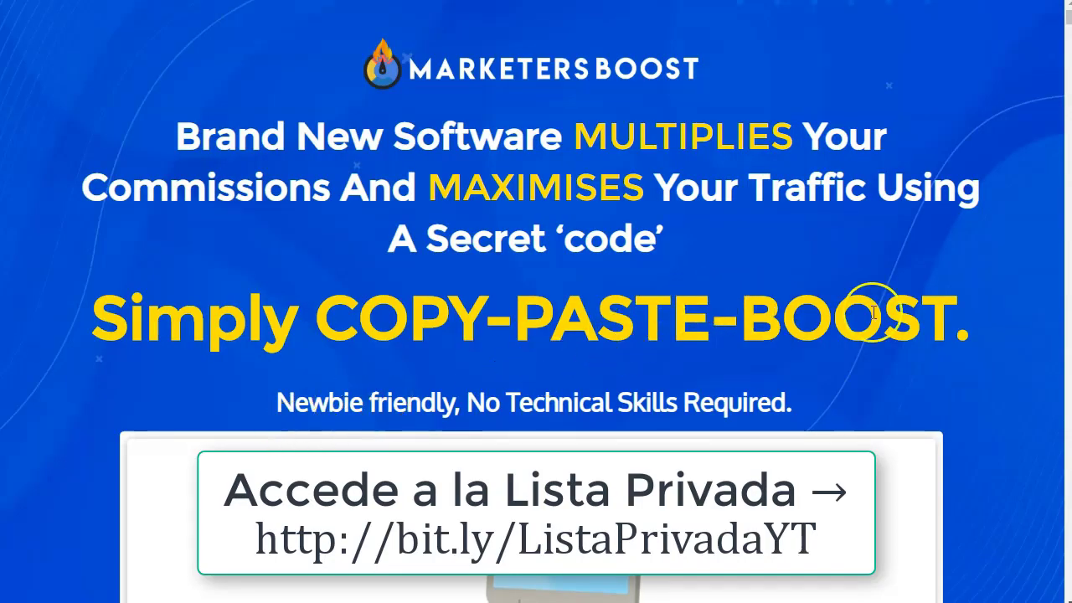
pyautogui.click(567, 51)
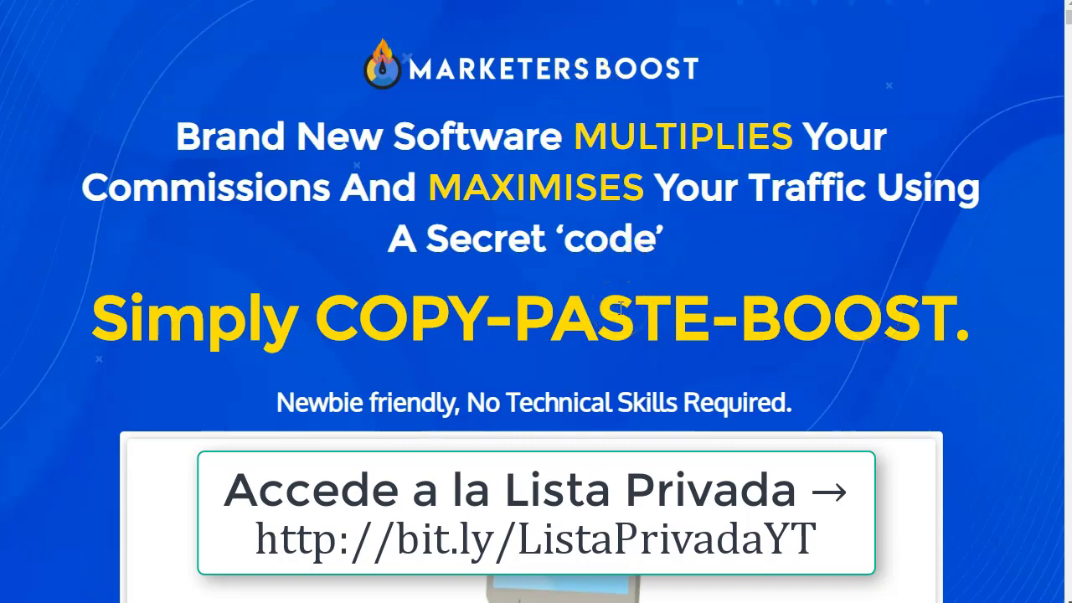
pyautogui.scroll(-20, 620, 307)
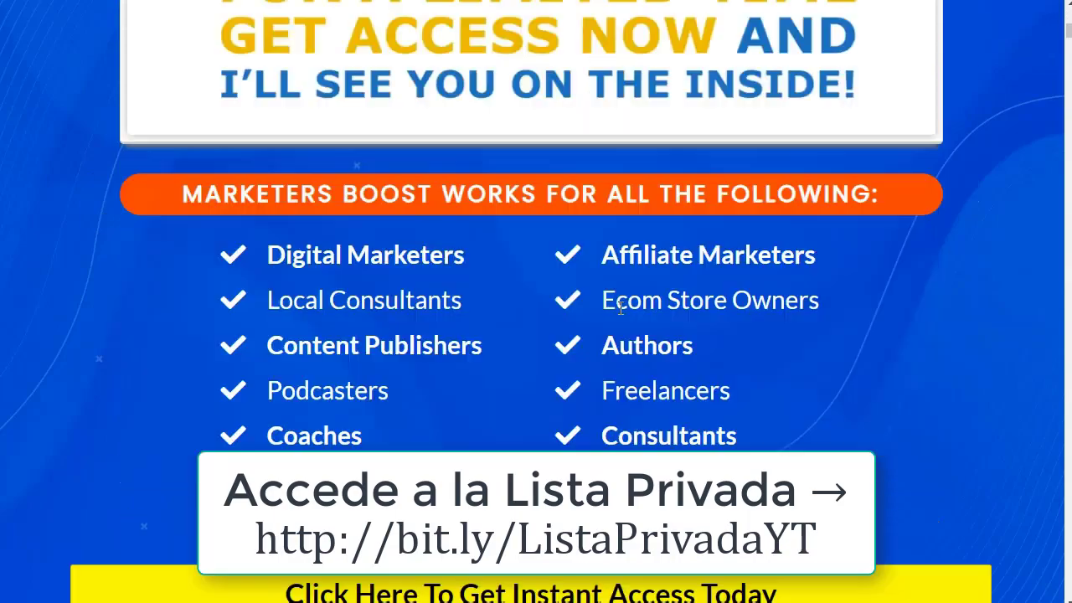
pyautogui.scroll(-20, 620, 309)
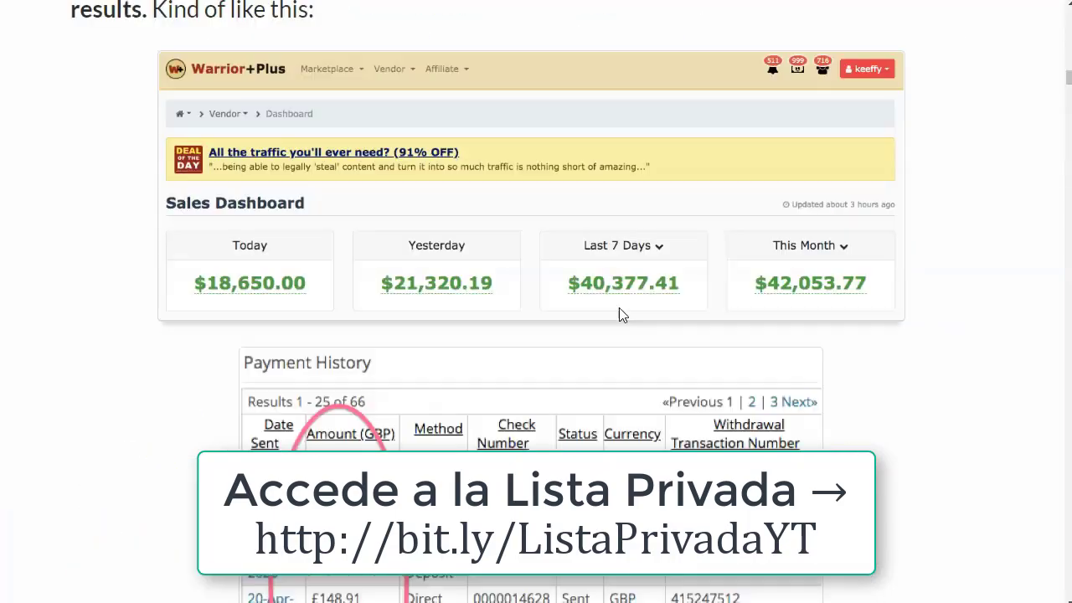
pyautogui.scroll(-20, 616, 271)
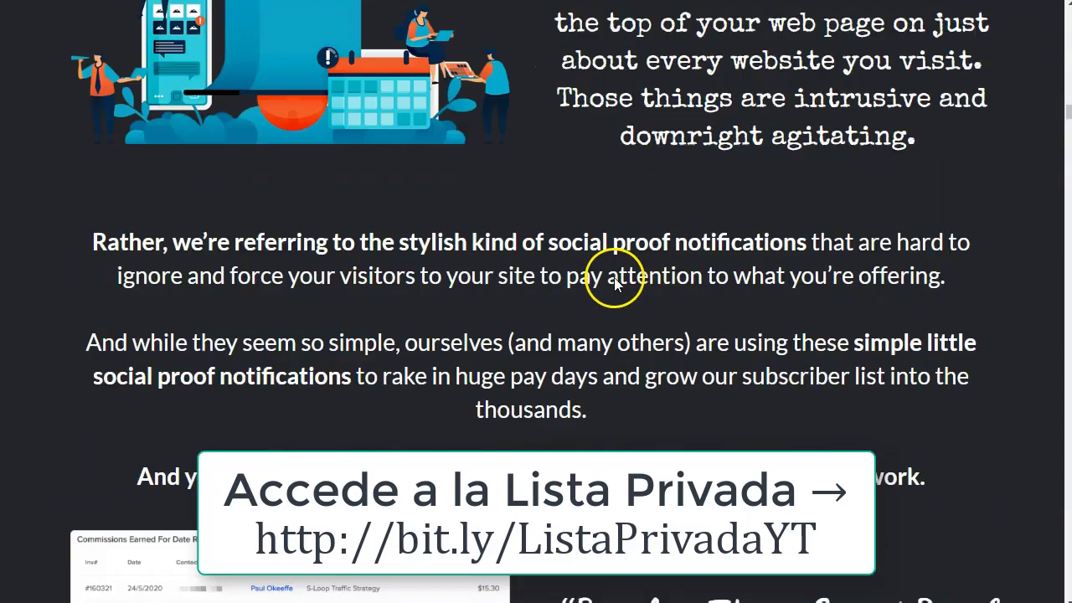
pyautogui.scroll(-20, 616, 293)
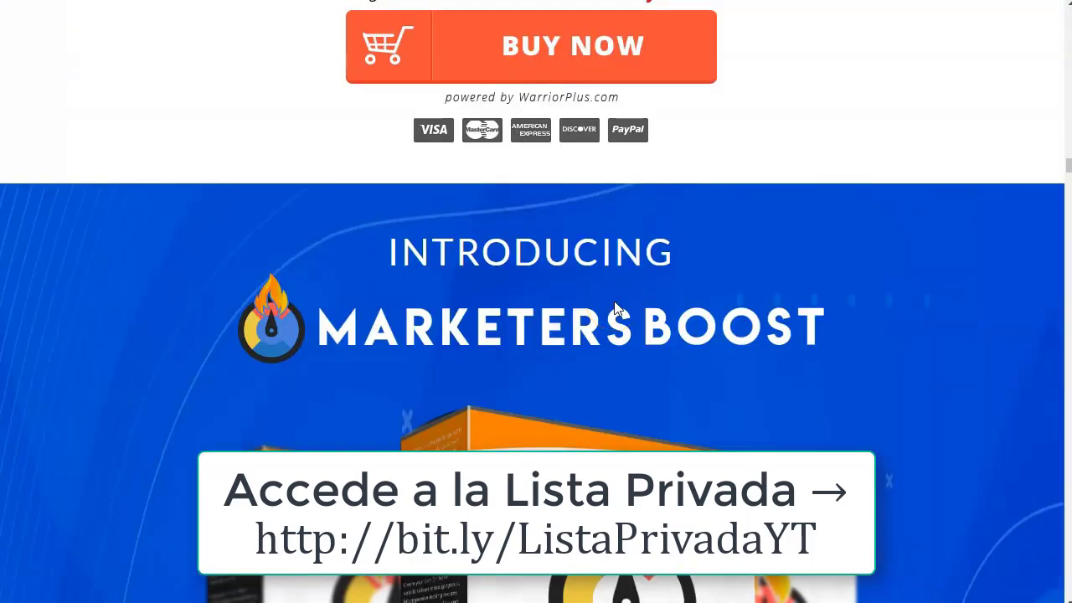
pyautogui.scroll(3, 615, 308)
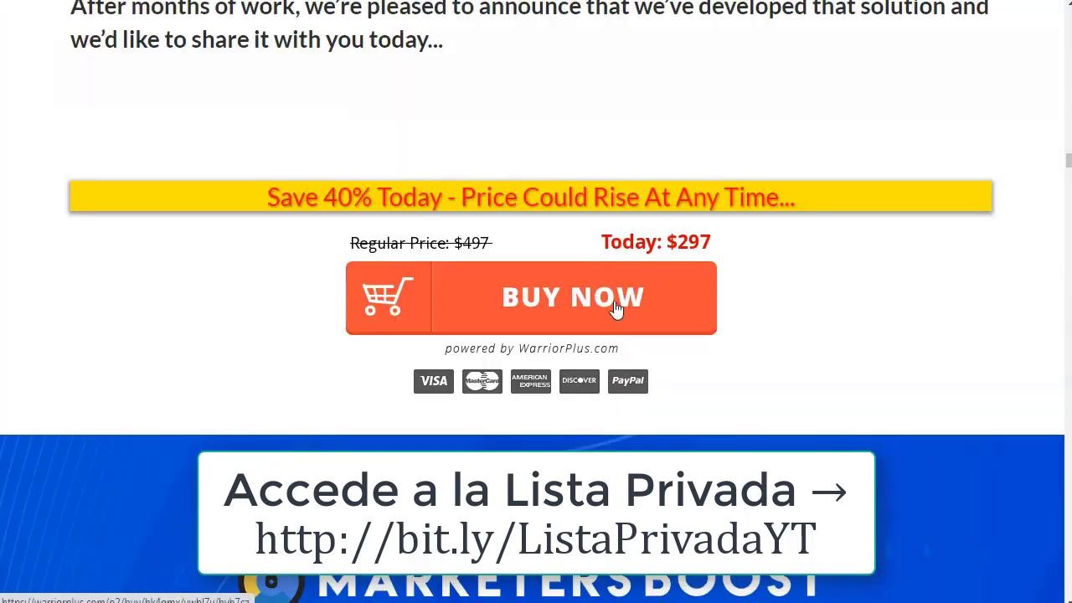